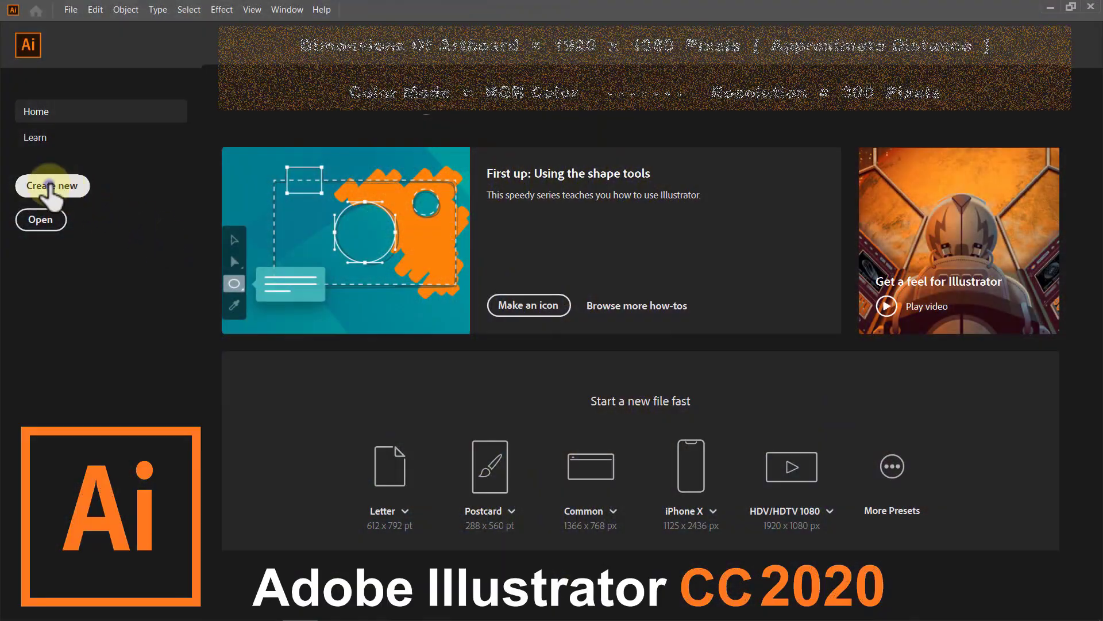
Set up a new document at 1920 × 1080 pixels in RGB colour mode.
left_click(51, 188)
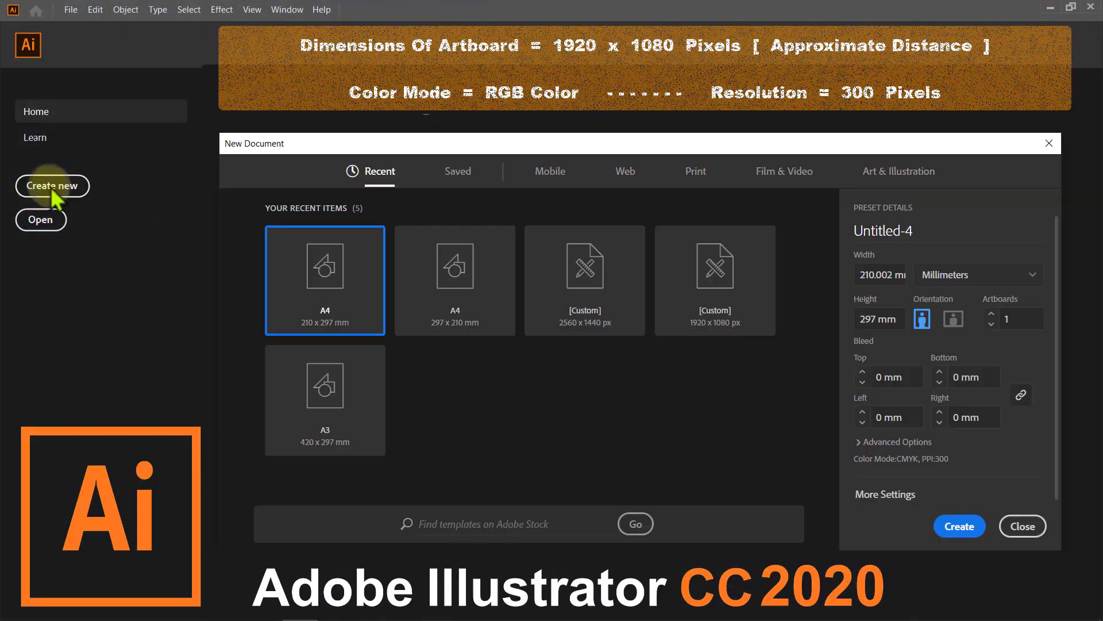
left_click(878, 497)
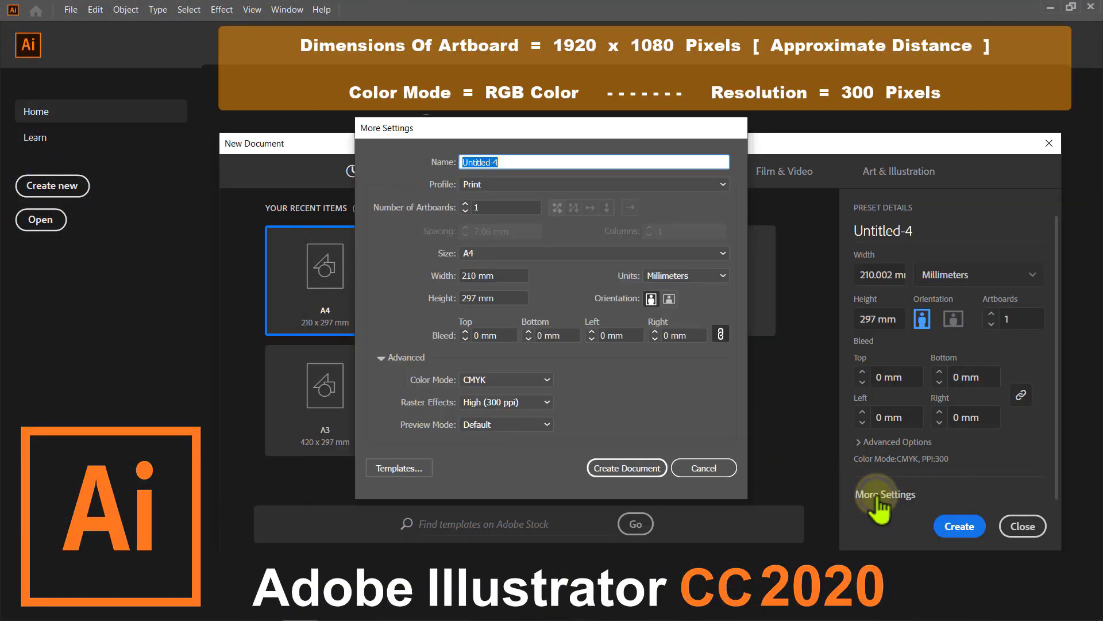
left_click(723, 275)
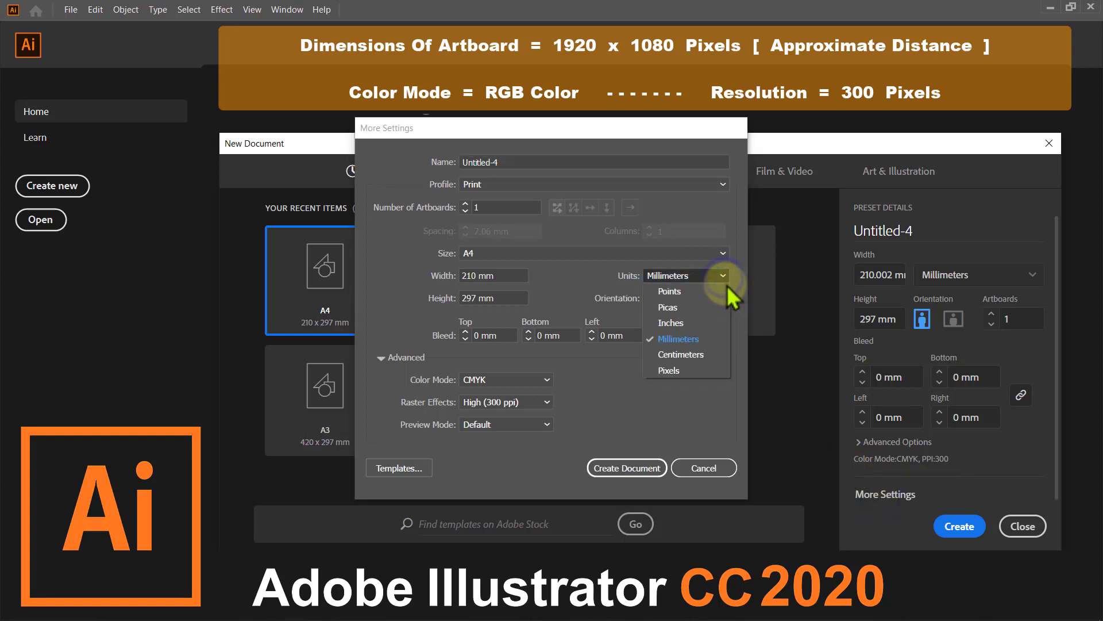
left_click(668, 371)
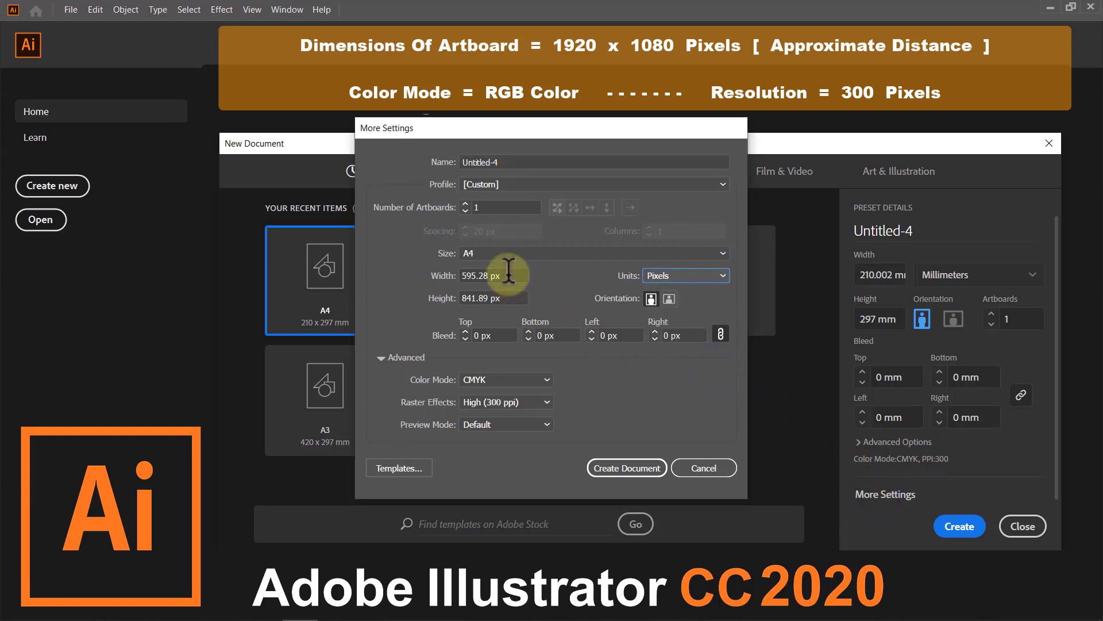
type("1920")
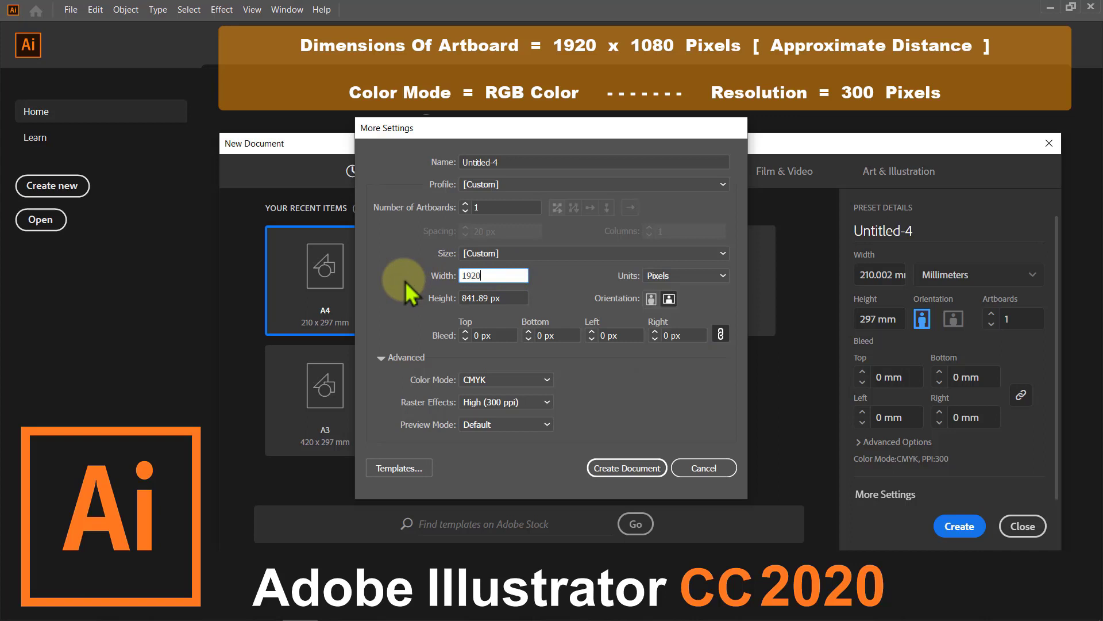
left_click_drag(515, 297, 477, 298)
type("10")
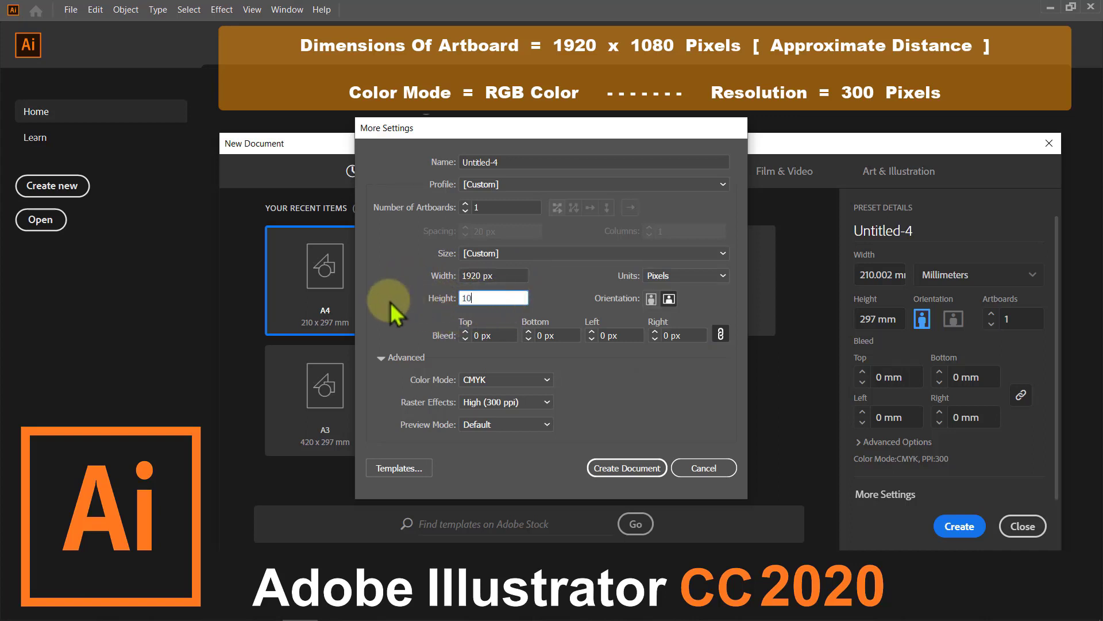
type("80")
left_click(550, 384)
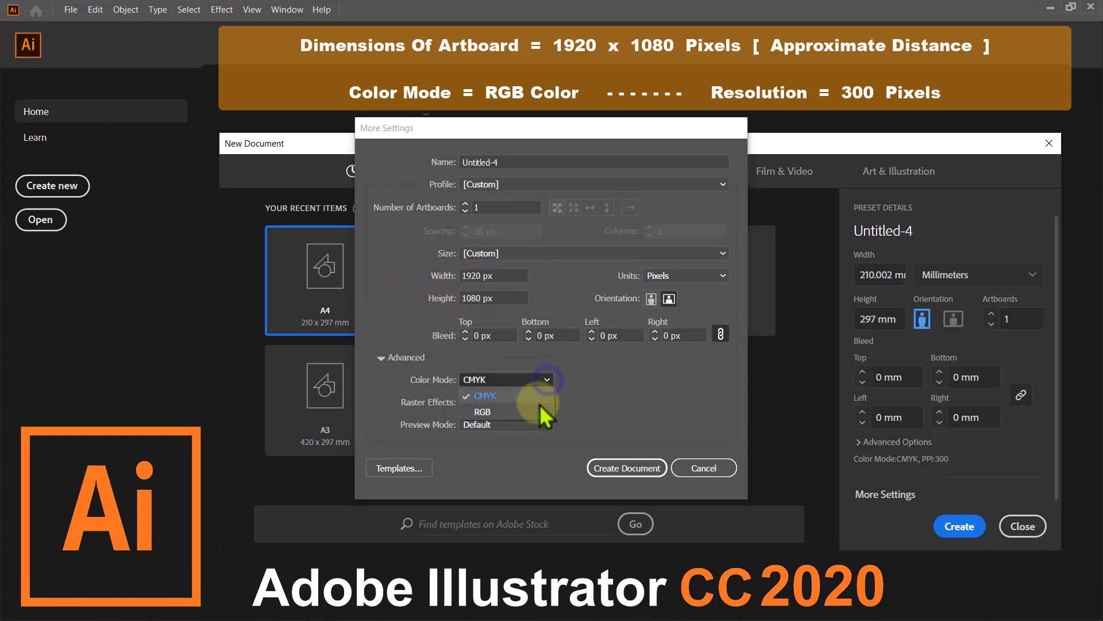
left_click(534, 413)
Create the document, turn on Smart Guides and fit the artboard in the window.
left_click(619, 469)
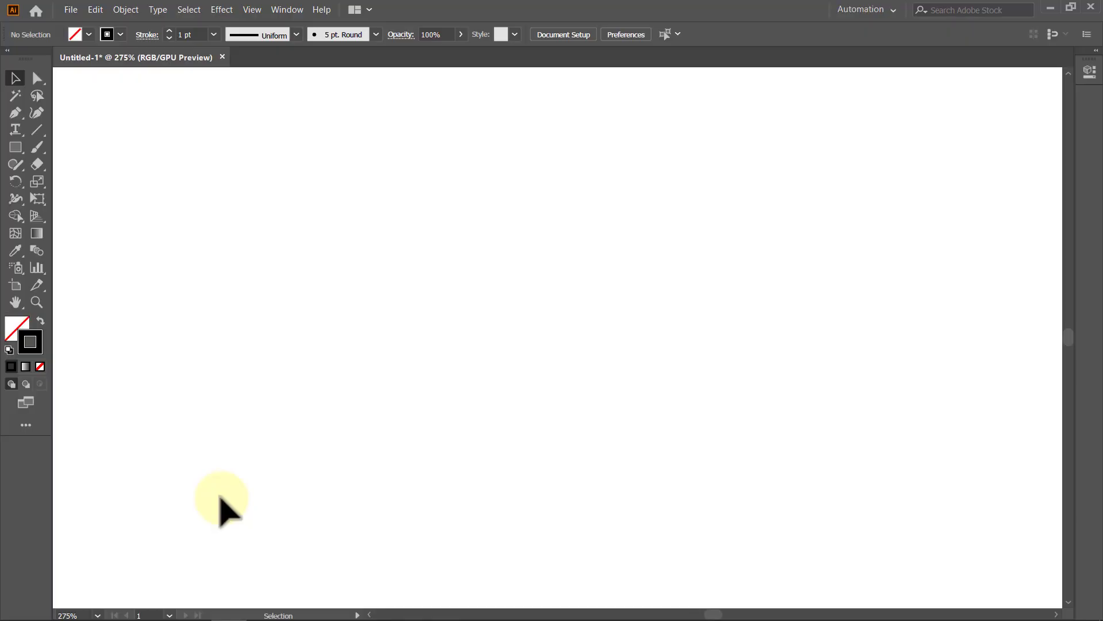
left_click(252, 9)
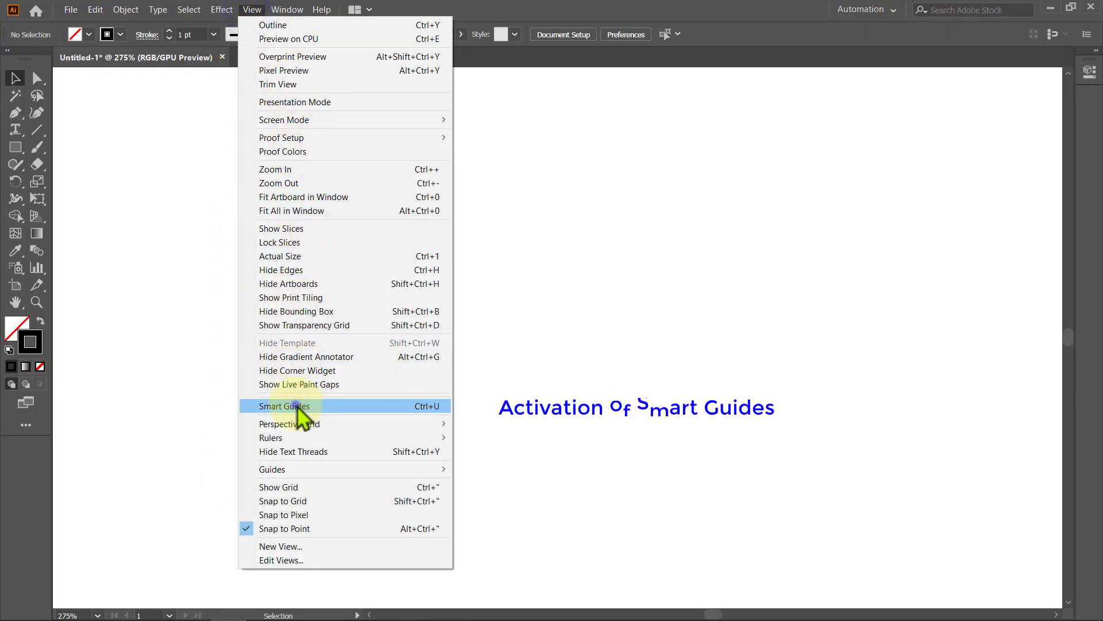
left_click(298, 406)
key("ctrl+0")
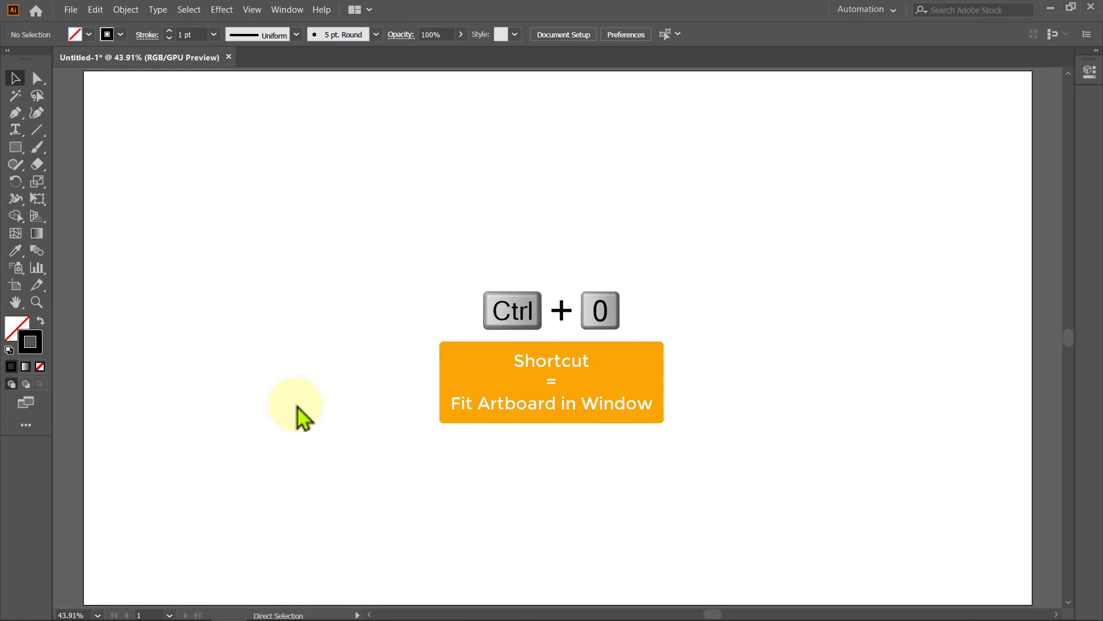
Set the stroke to none and the fill to brown from the Basic RGB swatch library.
left_click(40, 366)
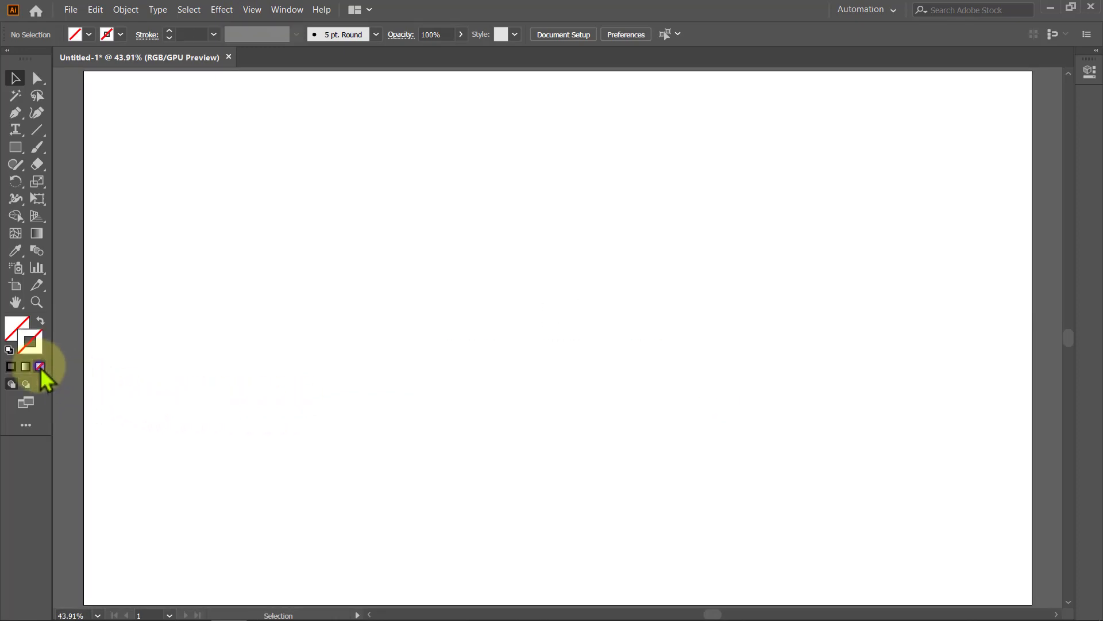
left_click(16, 328)
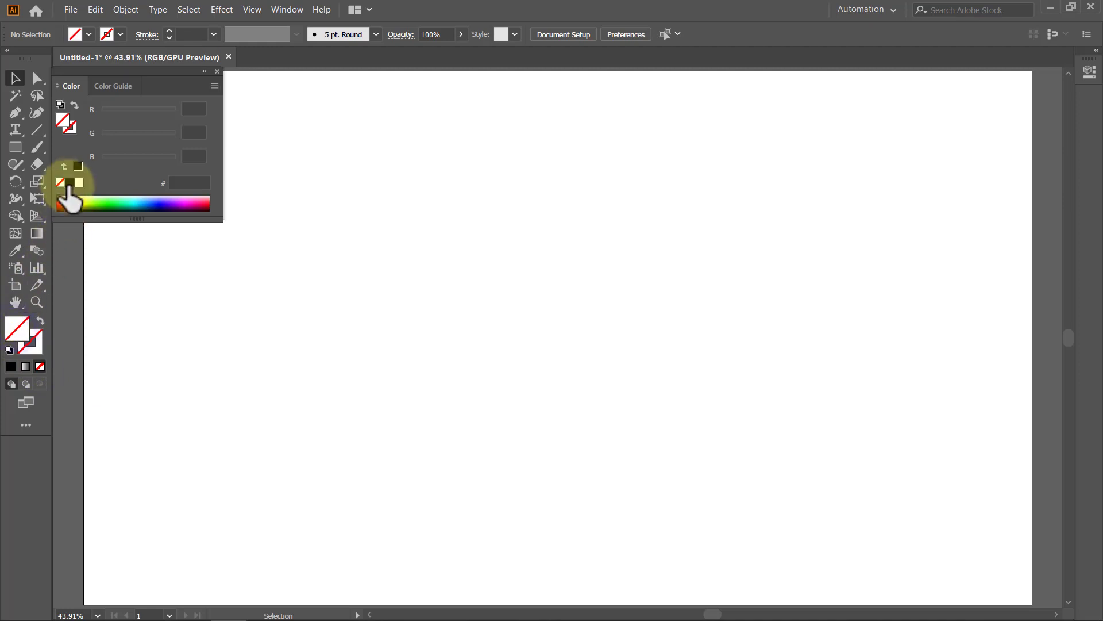
left_click(70, 183)
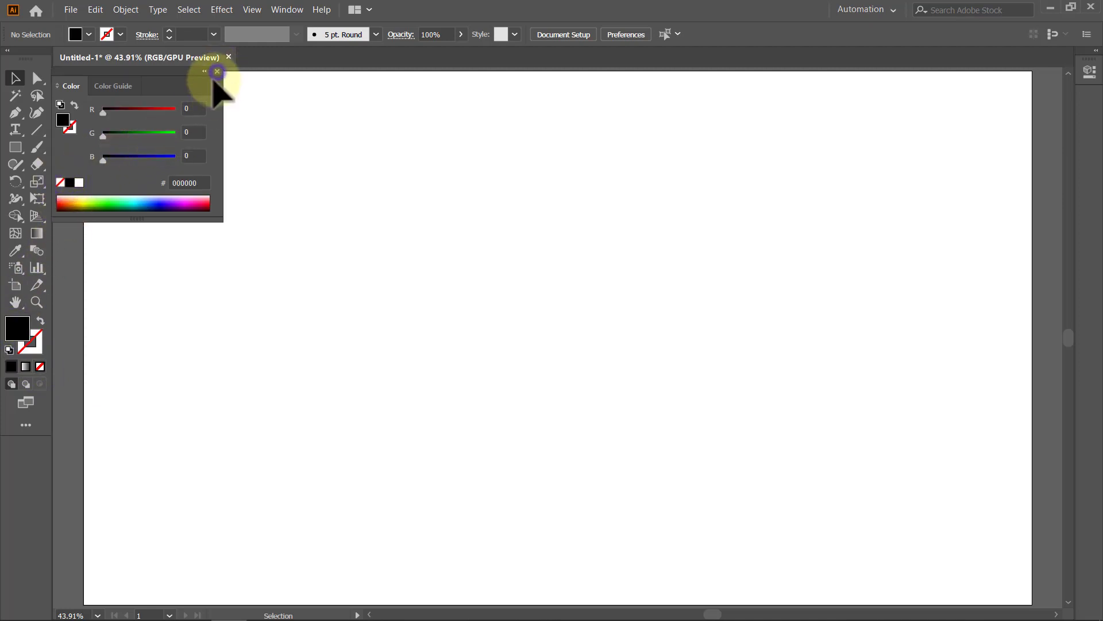
left_click(217, 72)
left_click(89, 35)
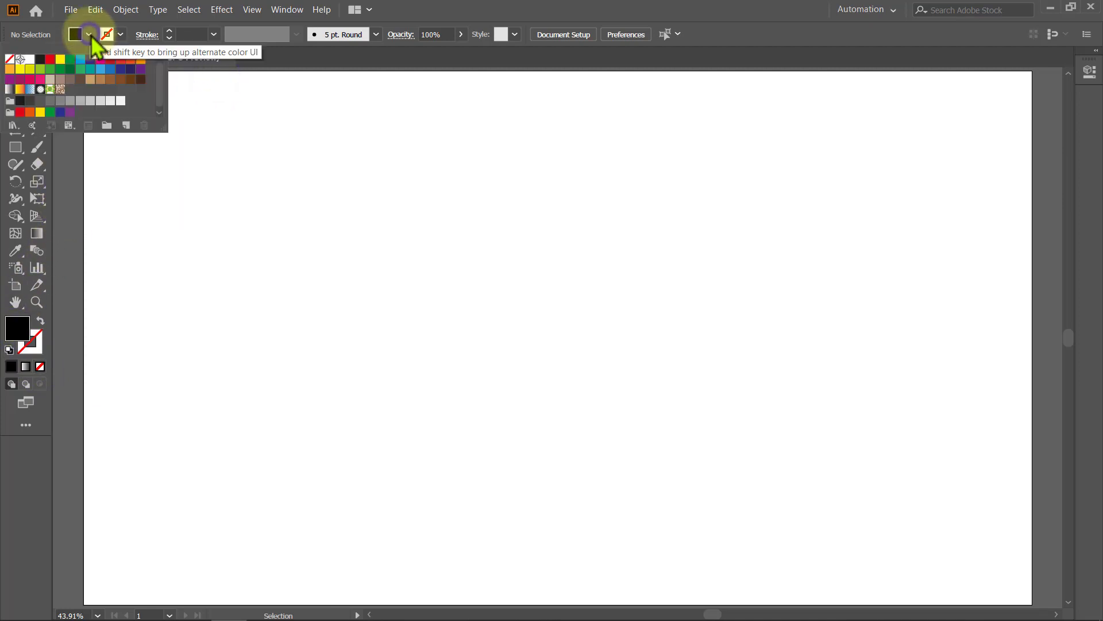
left_click(161, 49)
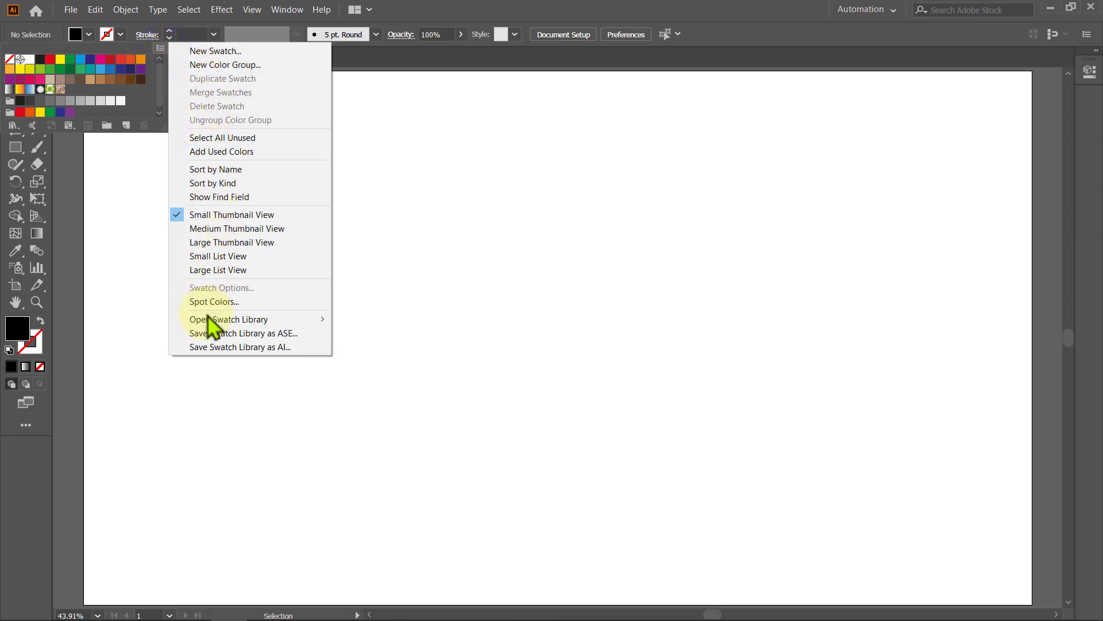
mouse_move(229, 319)
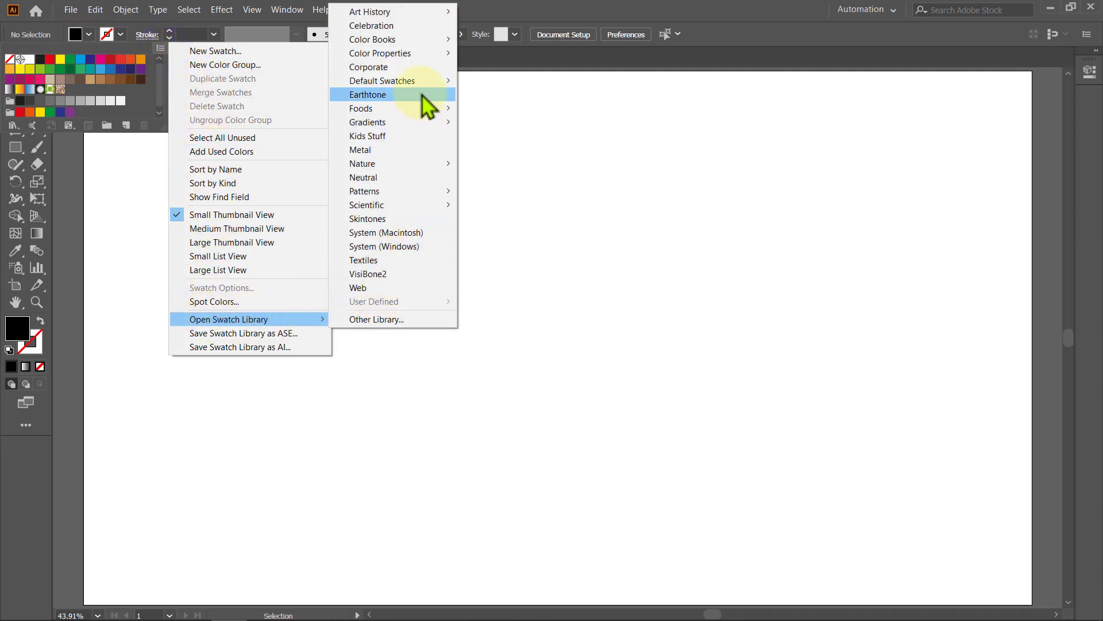
mouse_move(382, 81)
left_click(472, 84)
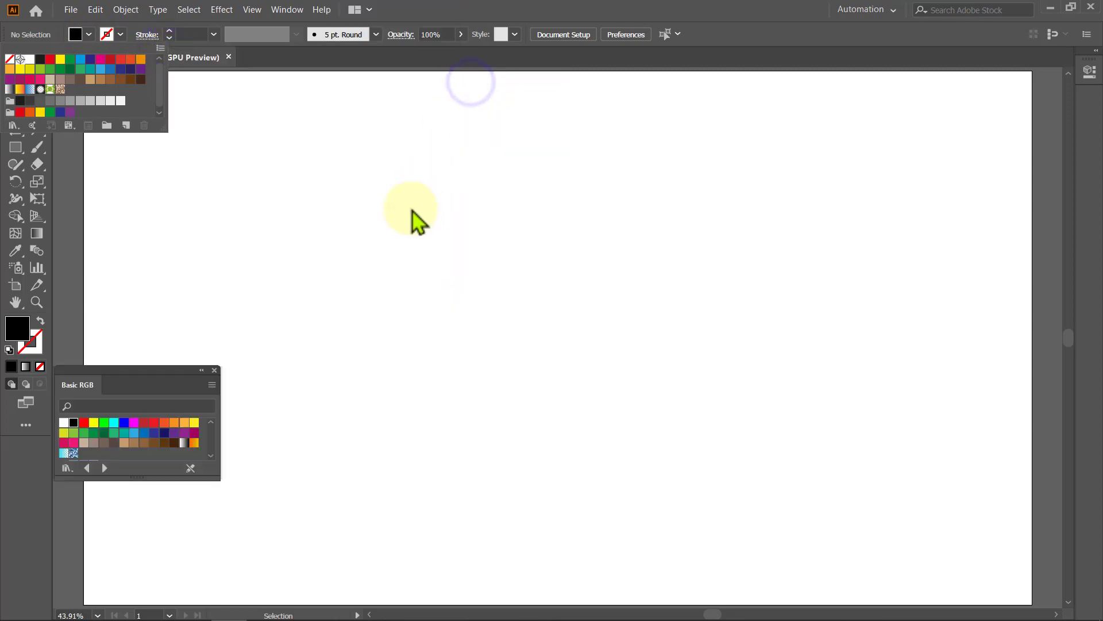
left_click(170, 374)
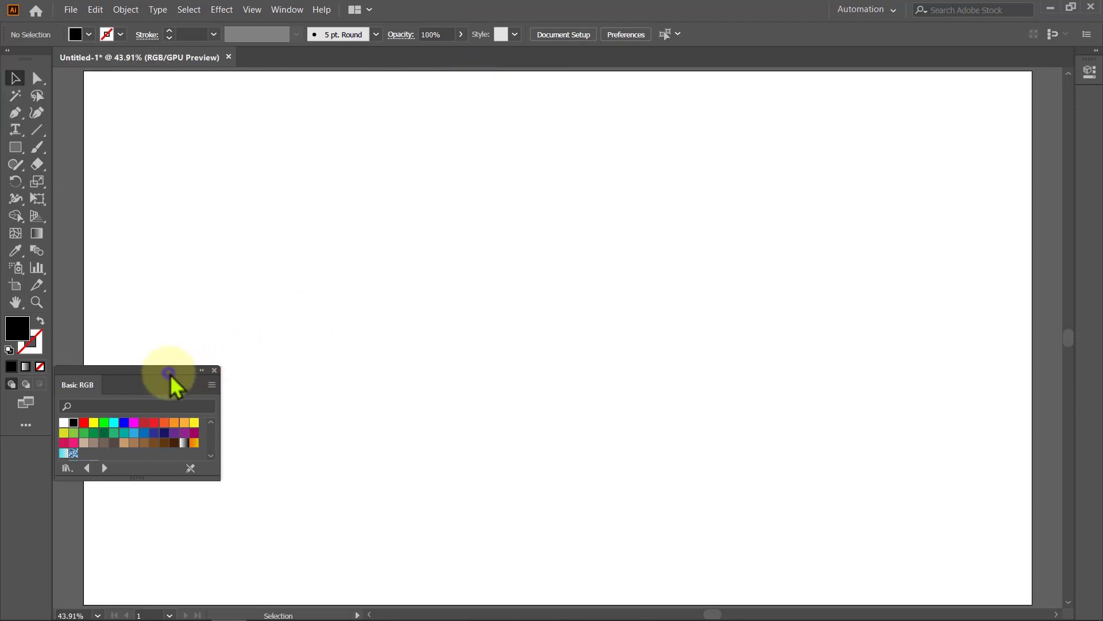
left_click(154, 443)
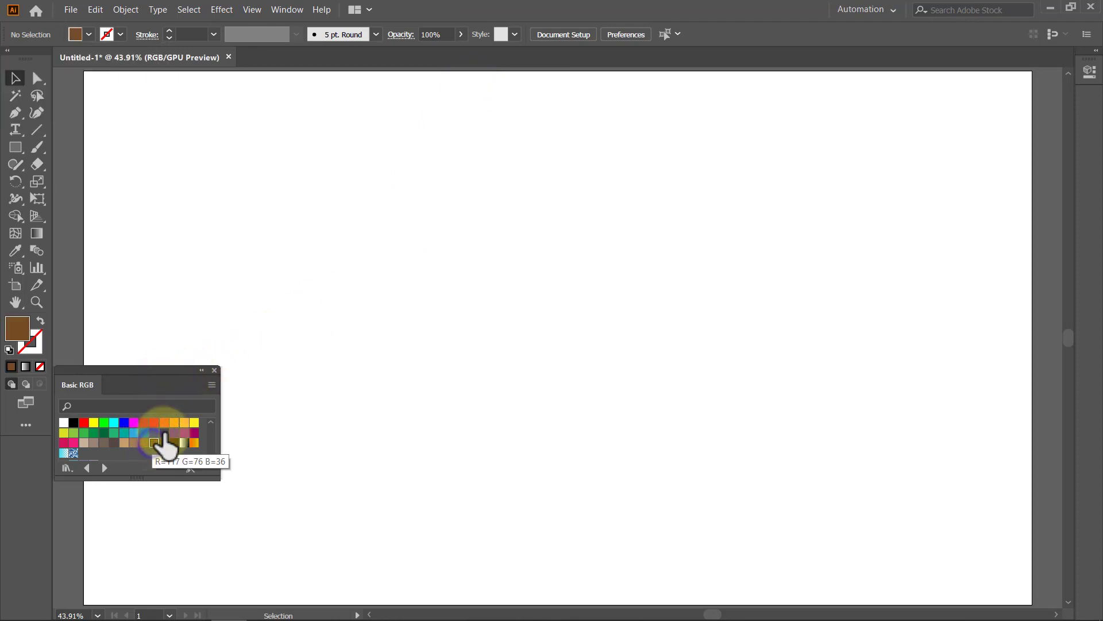
left_click(202, 371)
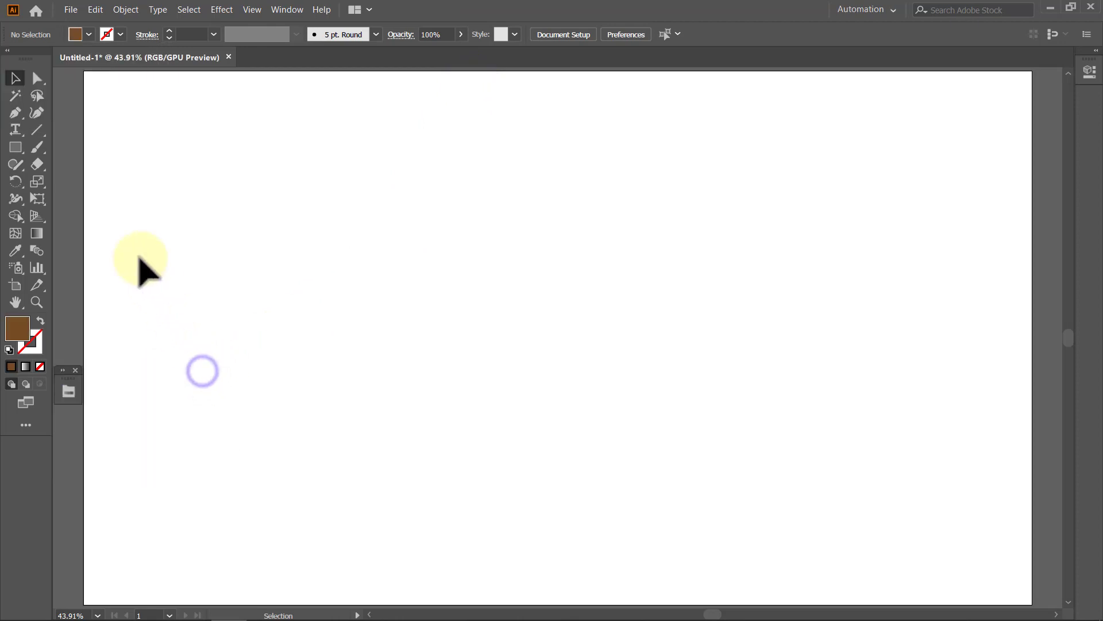
Draw a 1920 × 1080 px brown rectangle centred horizontally and vertically on the artboard.
left_click(190, 166)
type("19")
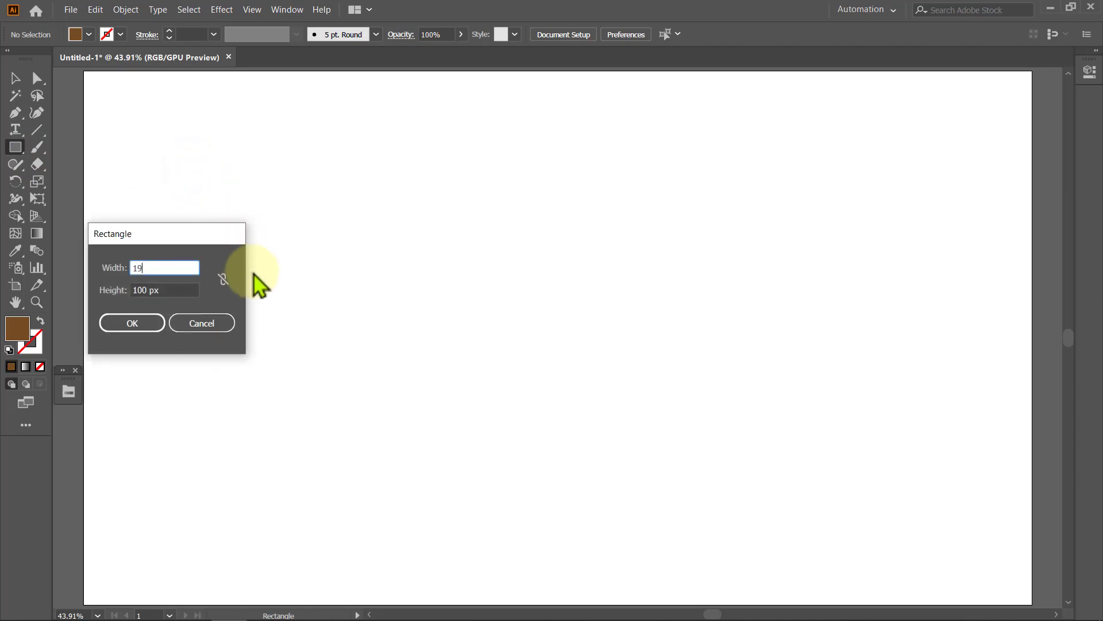
type("20")
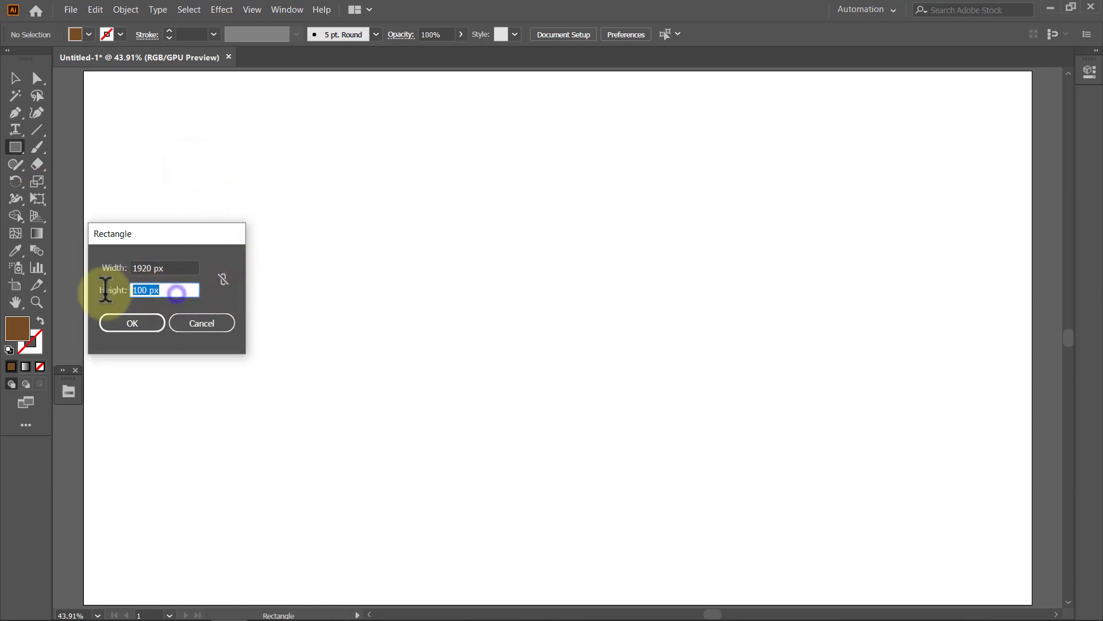
type("1080")
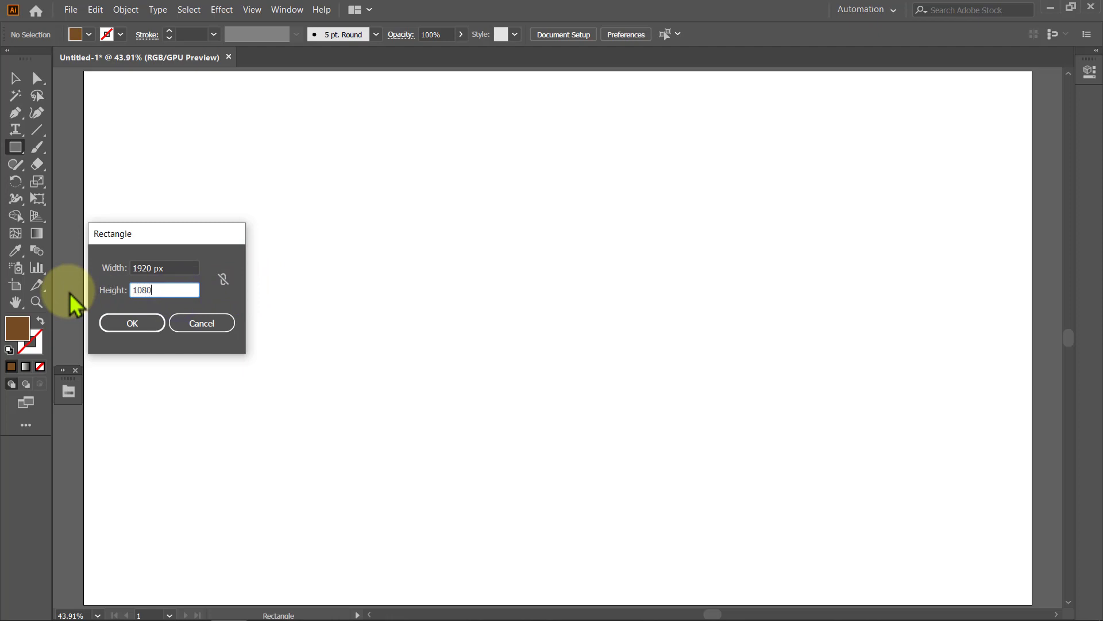
left_click(118, 327)
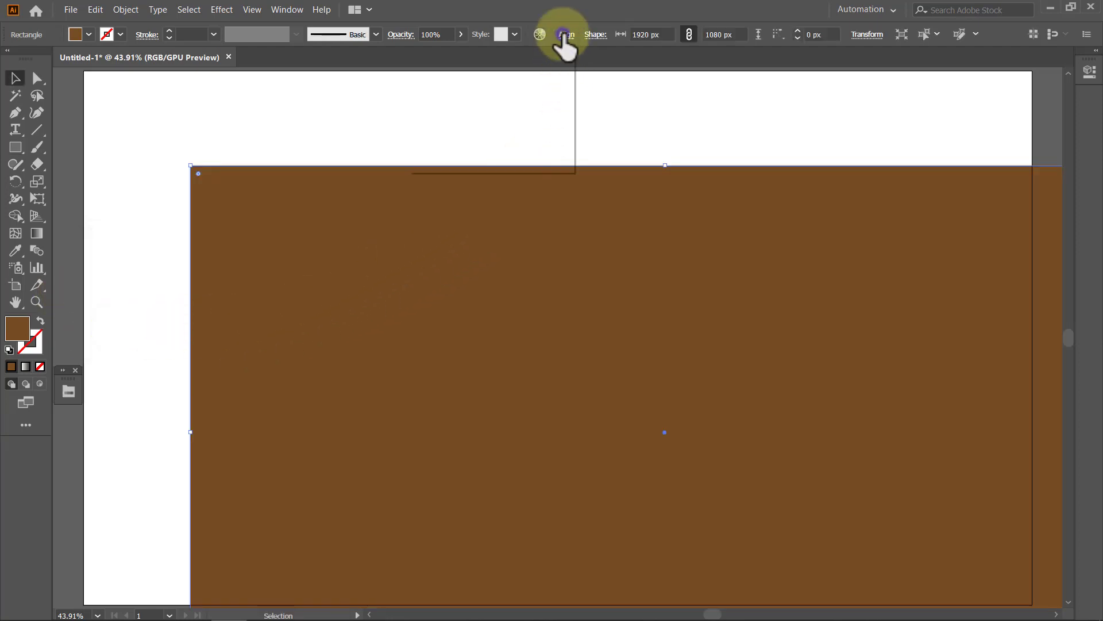
left_click(554, 160)
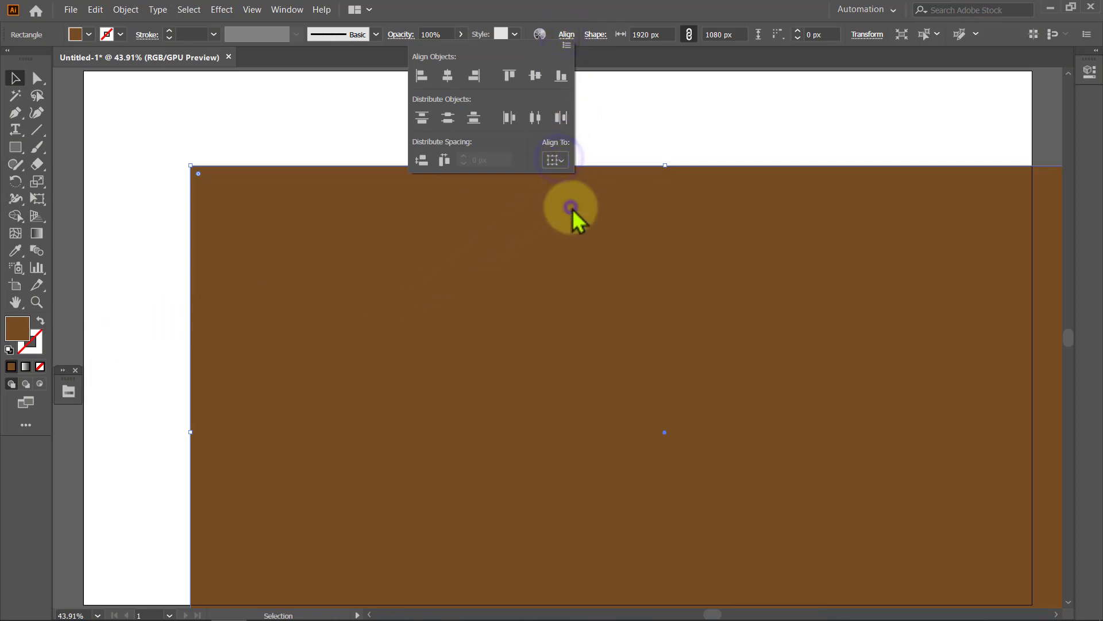
left_click(448, 75)
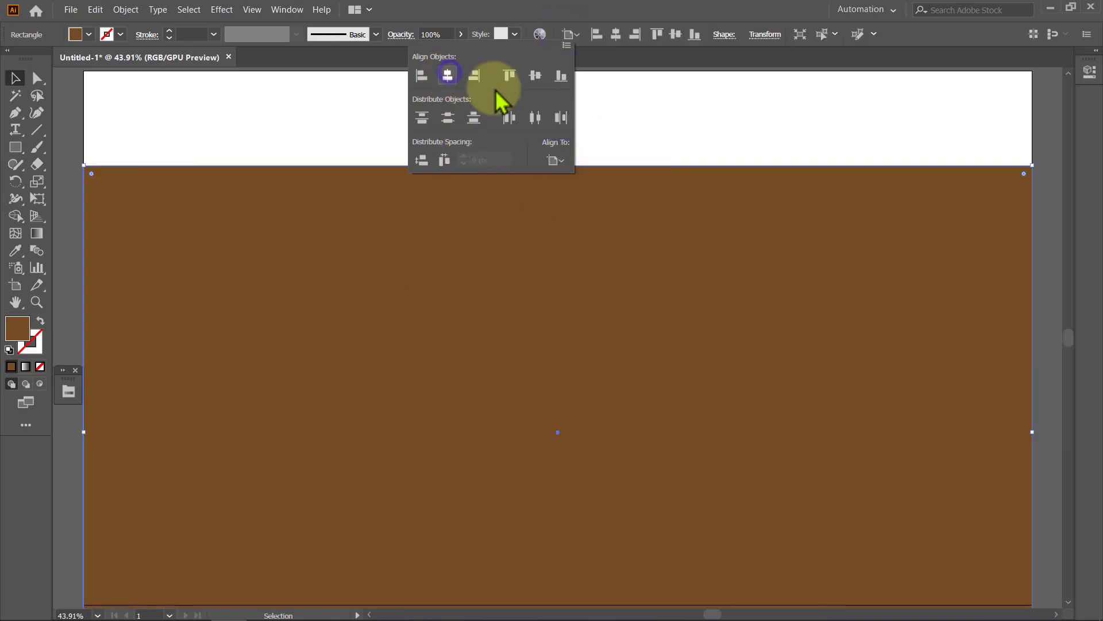
left_click(535, 76)
left_click(570, 34)
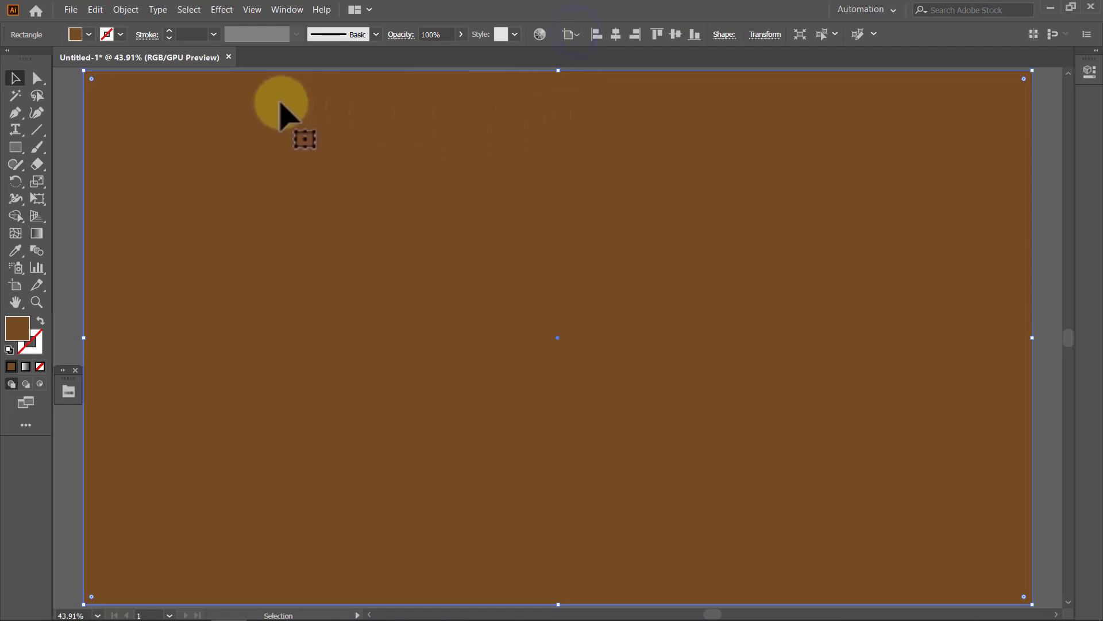
left_click(125, 9)
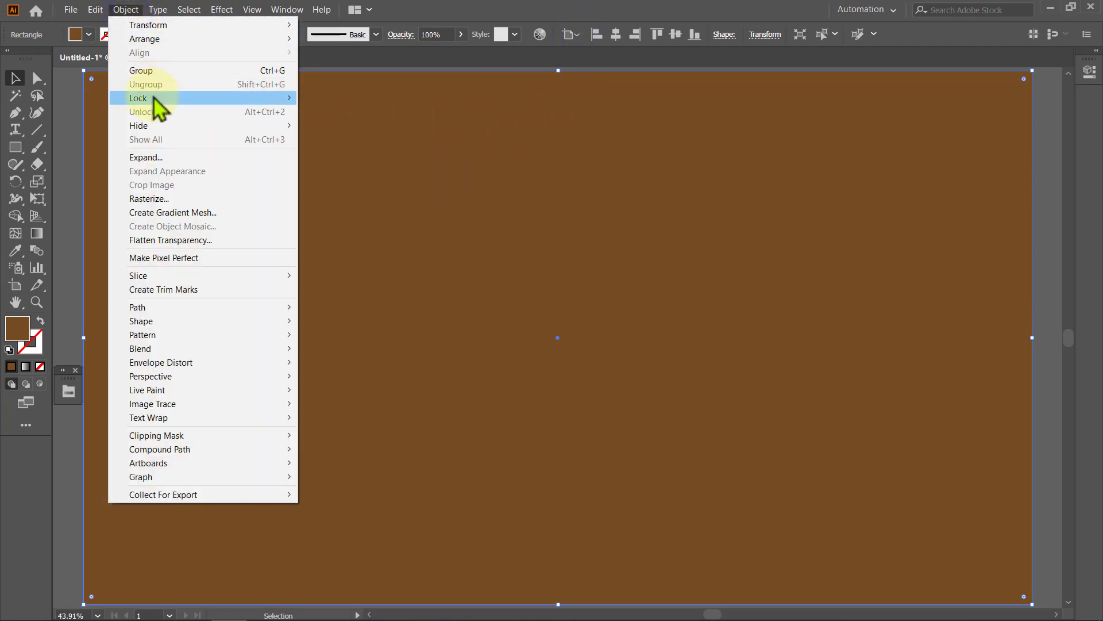
Lock the brown rectangle and set drawing colours to no fill with a white stroke.
mouse_move(138, 98)
left_click(311, 97)
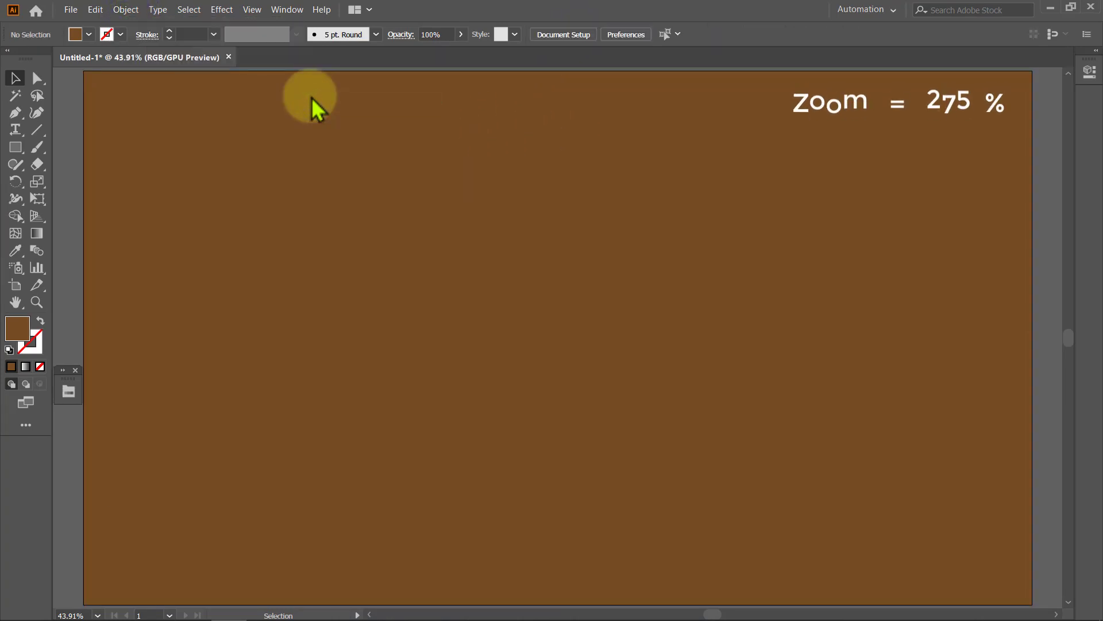
left_click(89, 34)
left_click(89, 35)
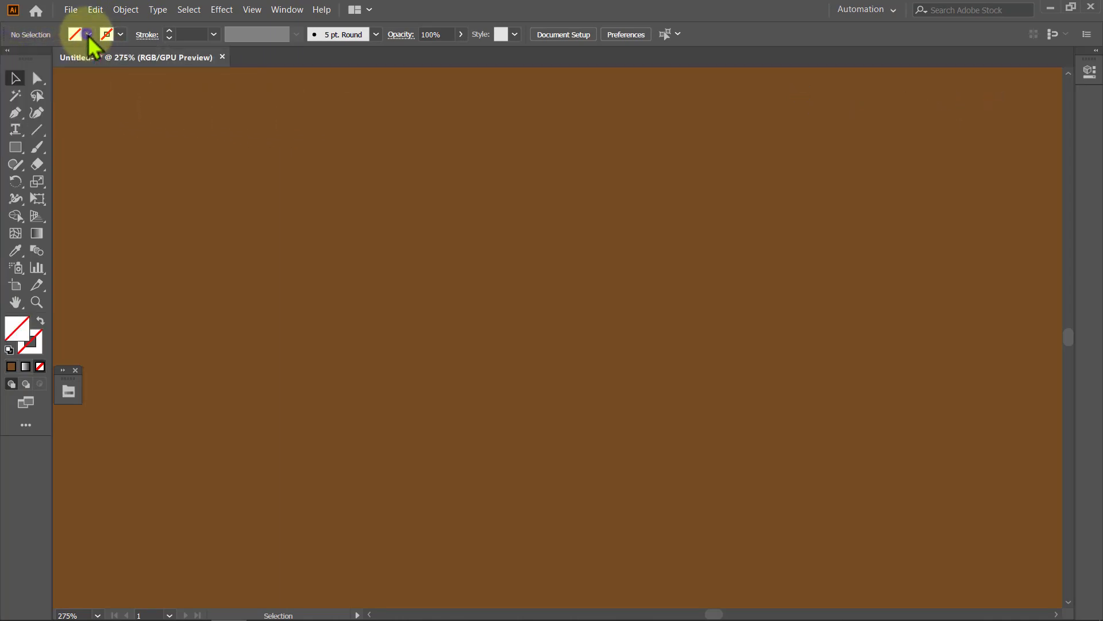
left_click(121, 34)
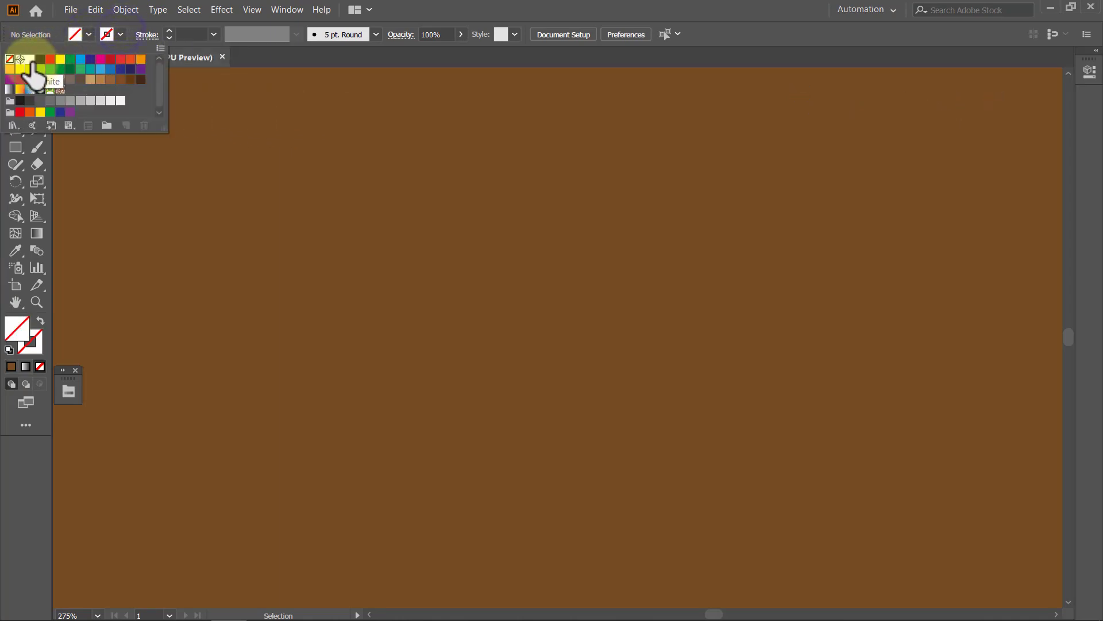
left_click(119, 35)
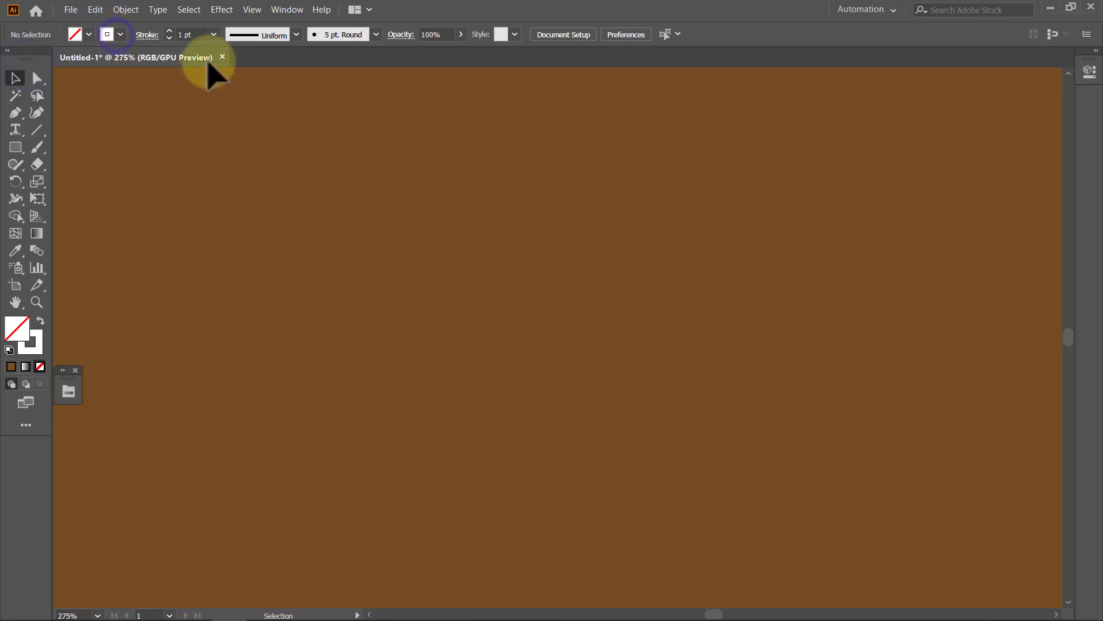
left_click(215, 35)
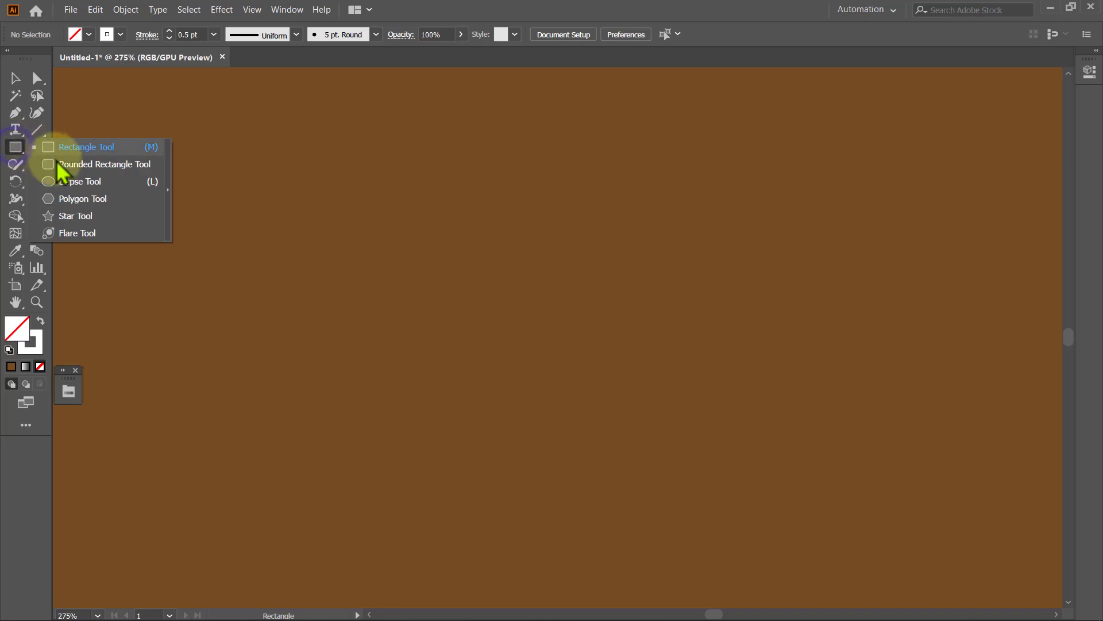
Draw a 150 px white-outlined circle at the canvas centre and deselect it.
left_click(61, 180)
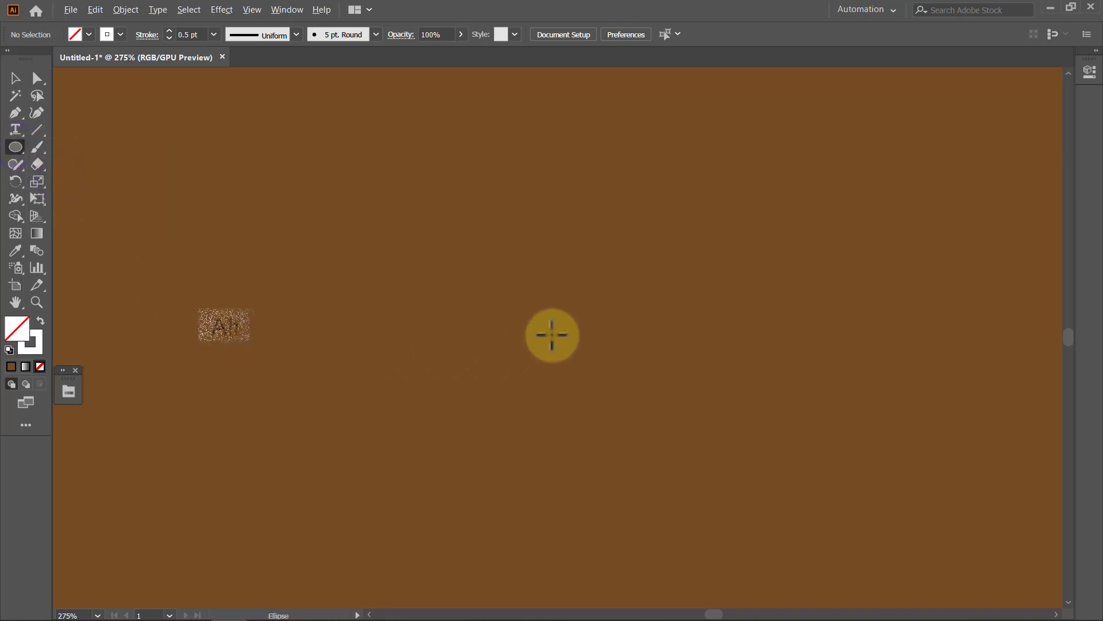
left_click(551, 335, "alt")
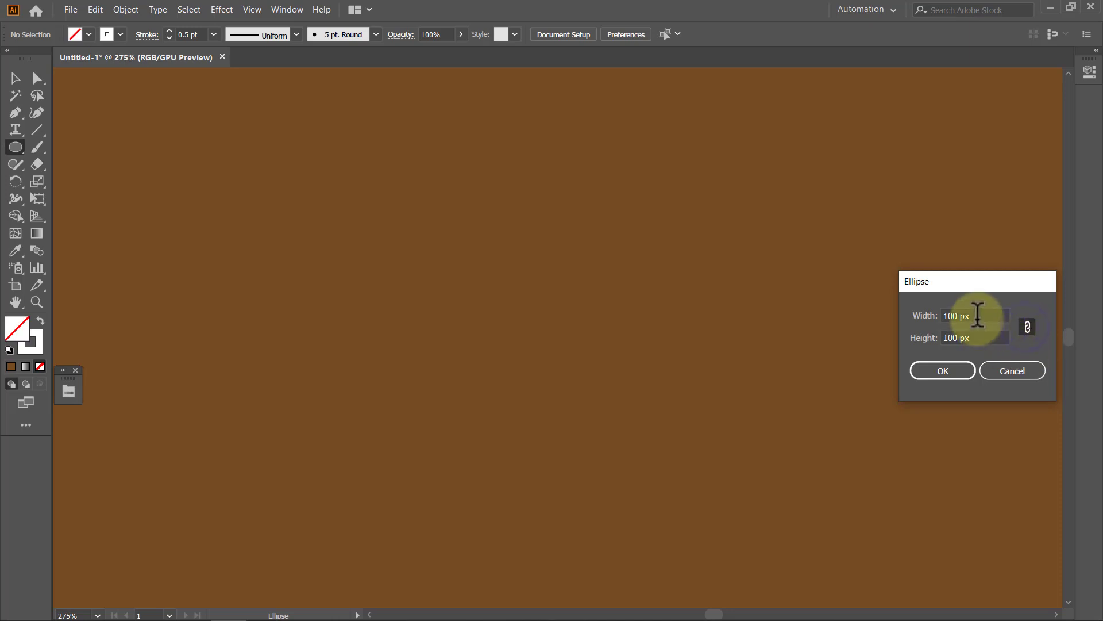
left_click_drag(978, 315, 932, 311)
type("150")
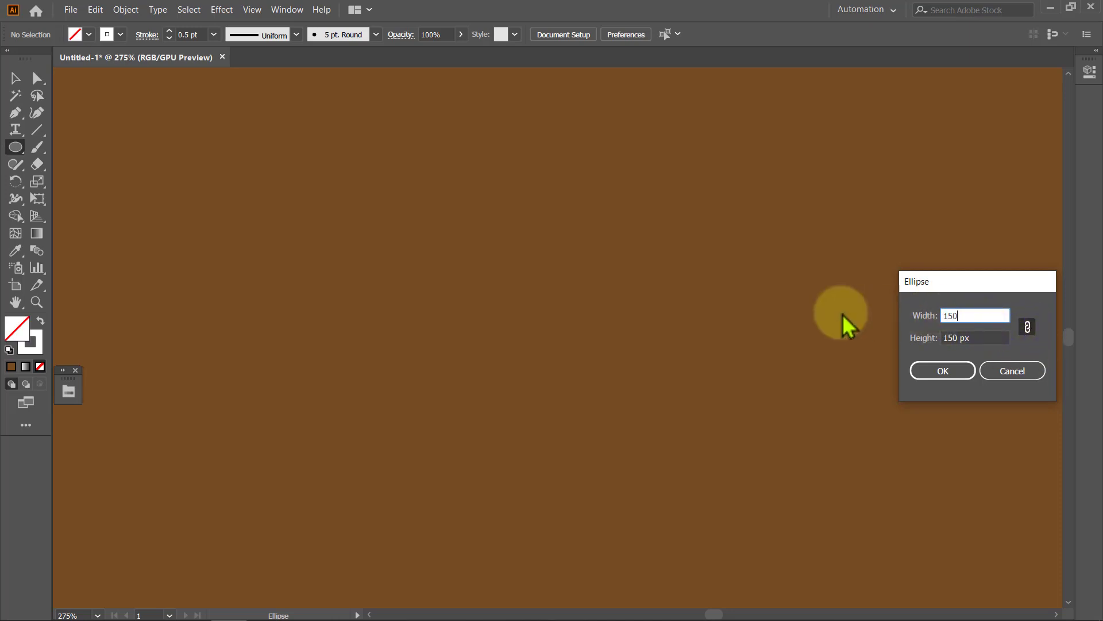
left_click(943, 372)
key("v")
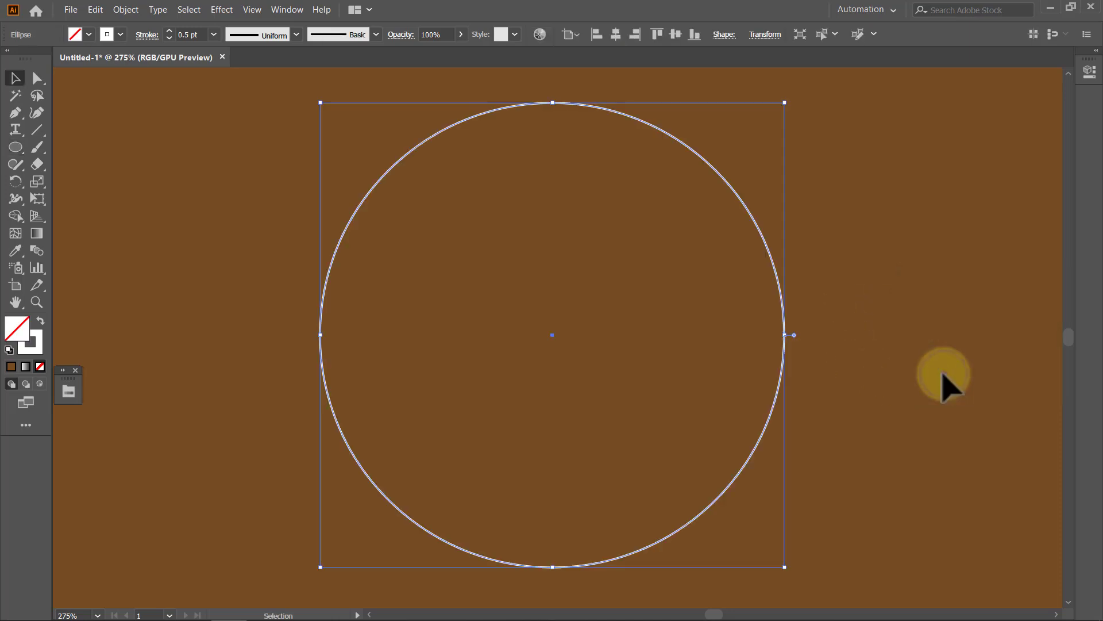
left_click(946, 386)
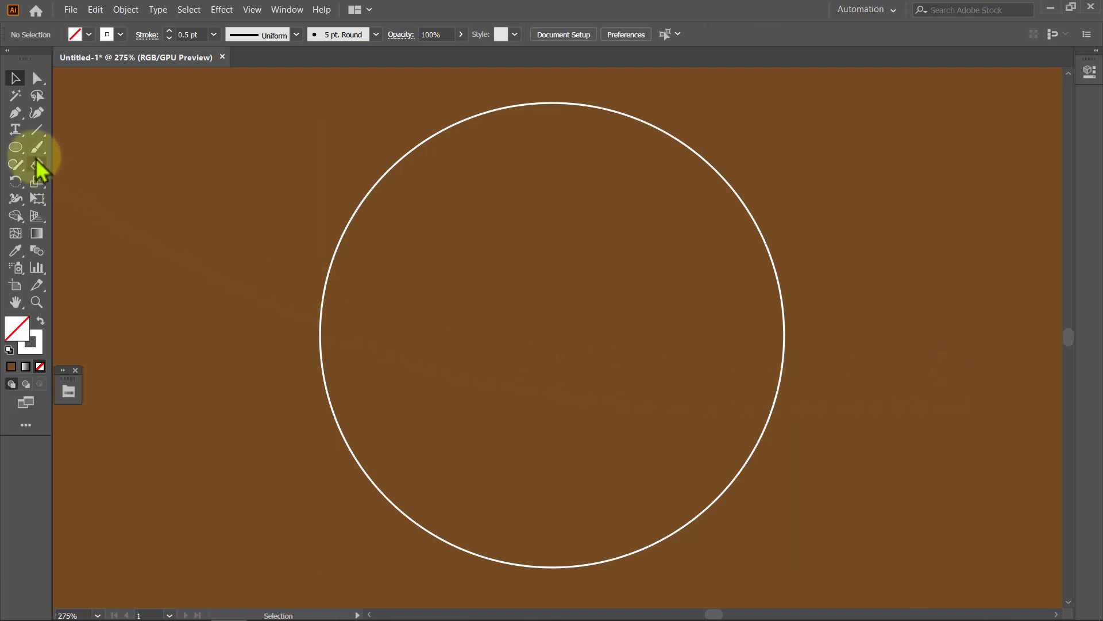
Add a 35 px circle centred on the first circle.
left_click(15, 148)
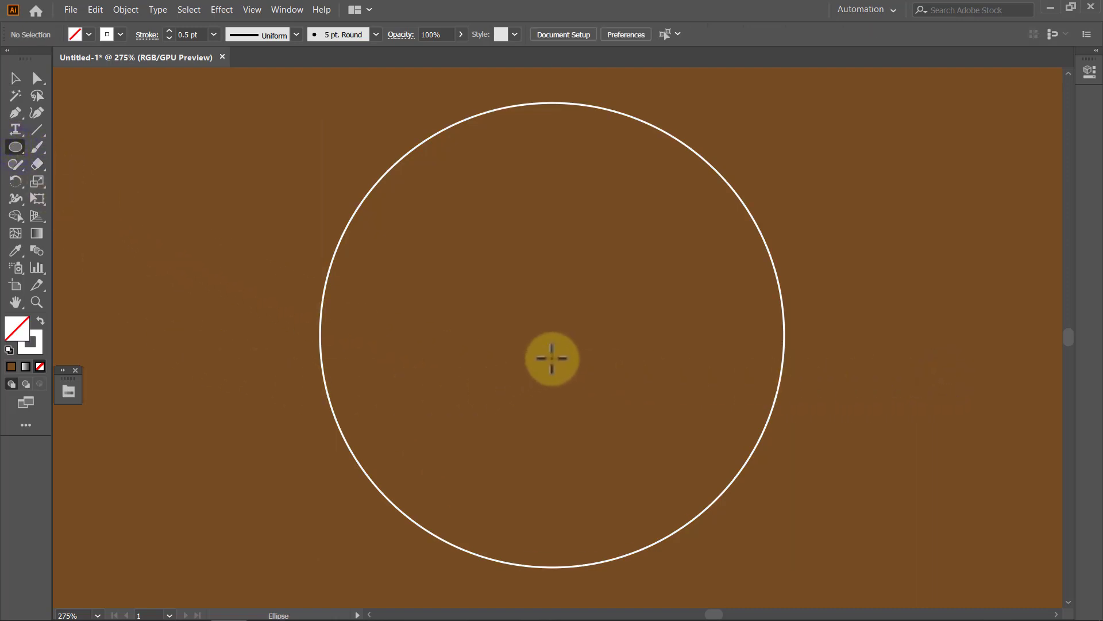
left_click(551, 335, "alt")
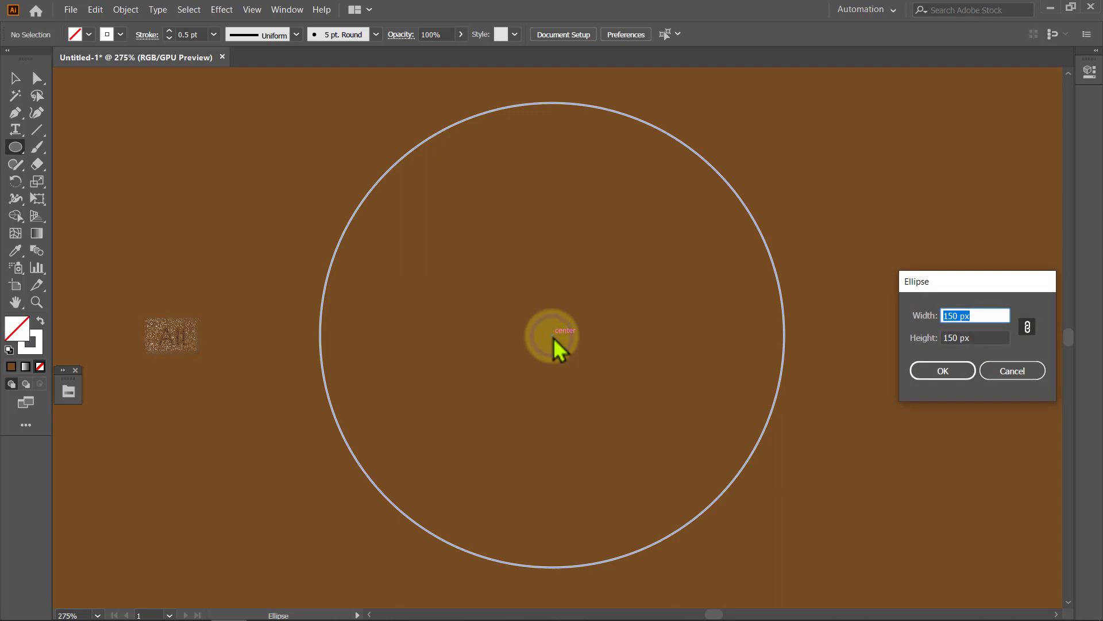
type("35")
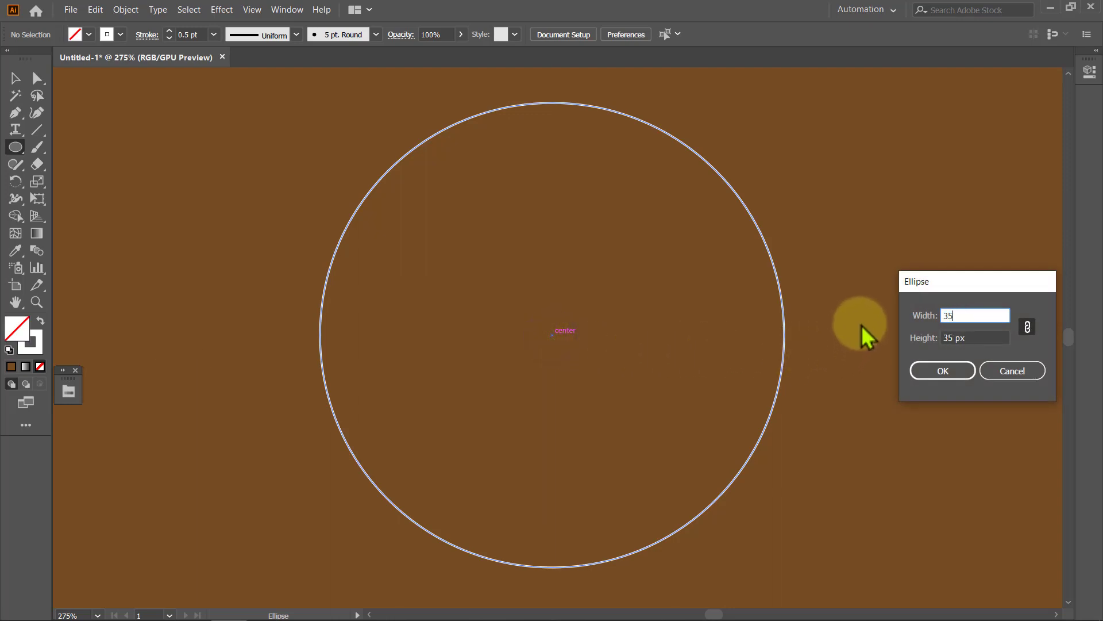
left_click(928, 370)
Select both circles and blend them with Specified Steps into concentric rings.
key("v")
left_click(929, 370)
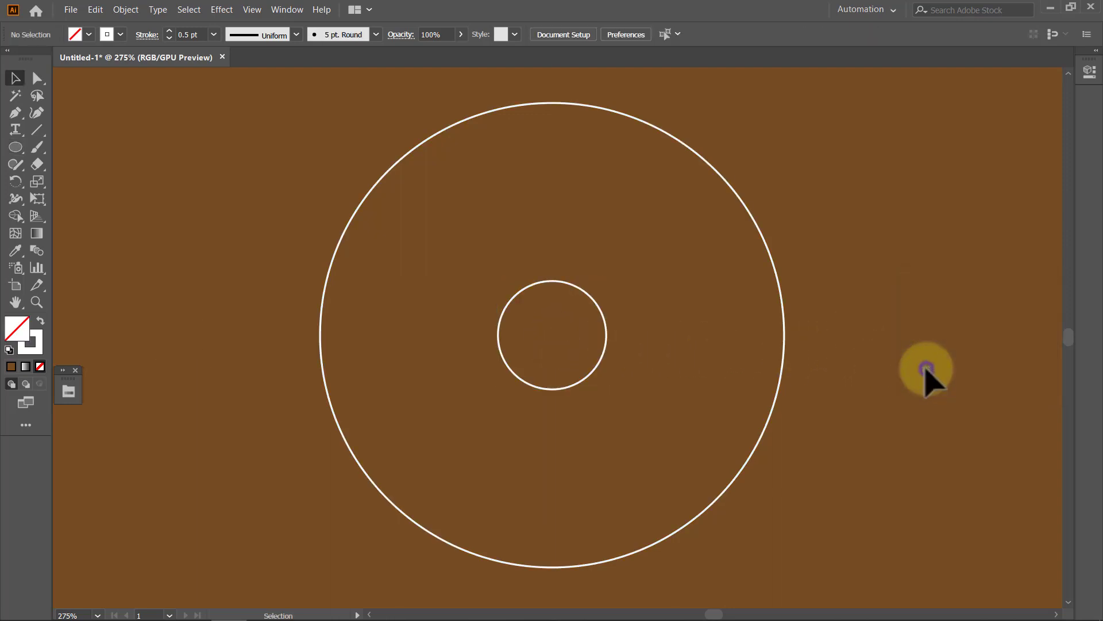
mouse_move(859, 256)
left_mouse_down()
mouse_move(732, 339)
mouse_move(546, 370)
left_mouse_up()
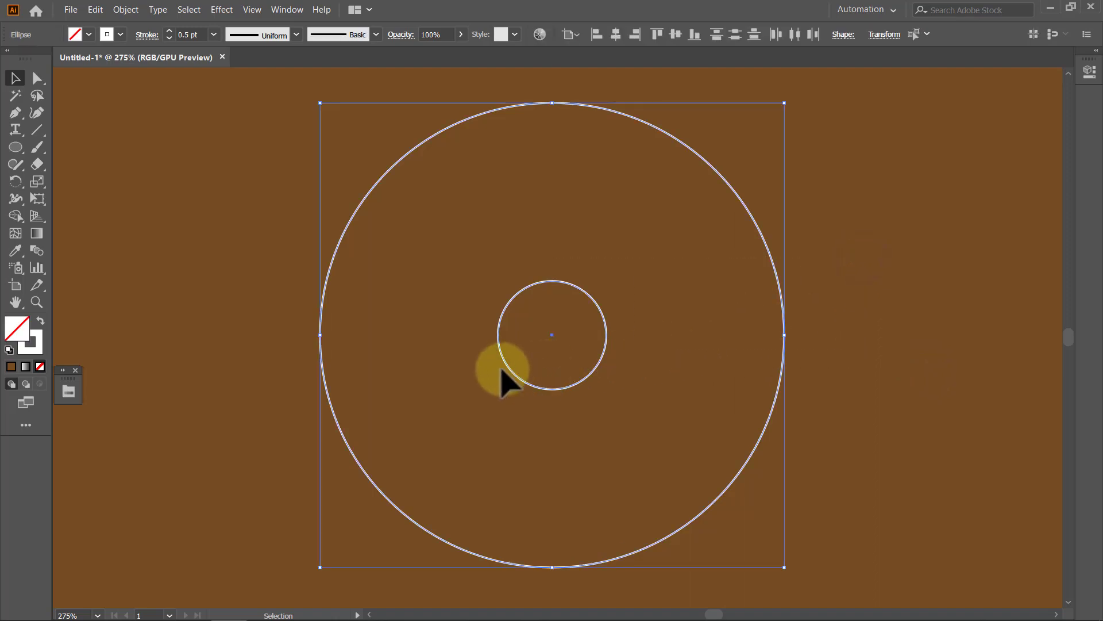
double_click(38, 253)
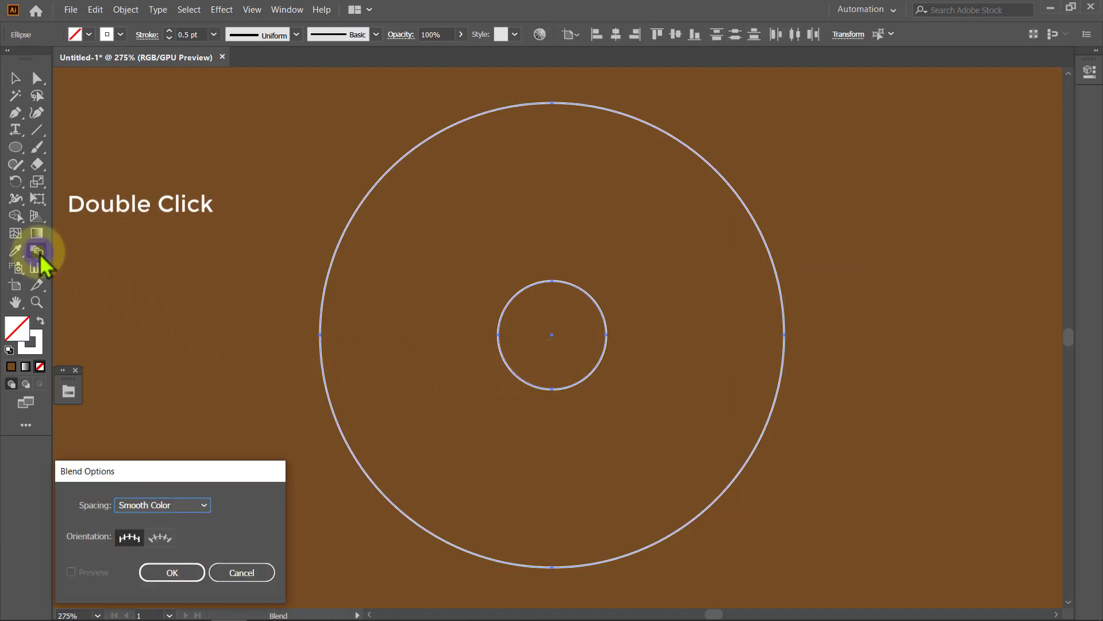
left_click(204, 504)
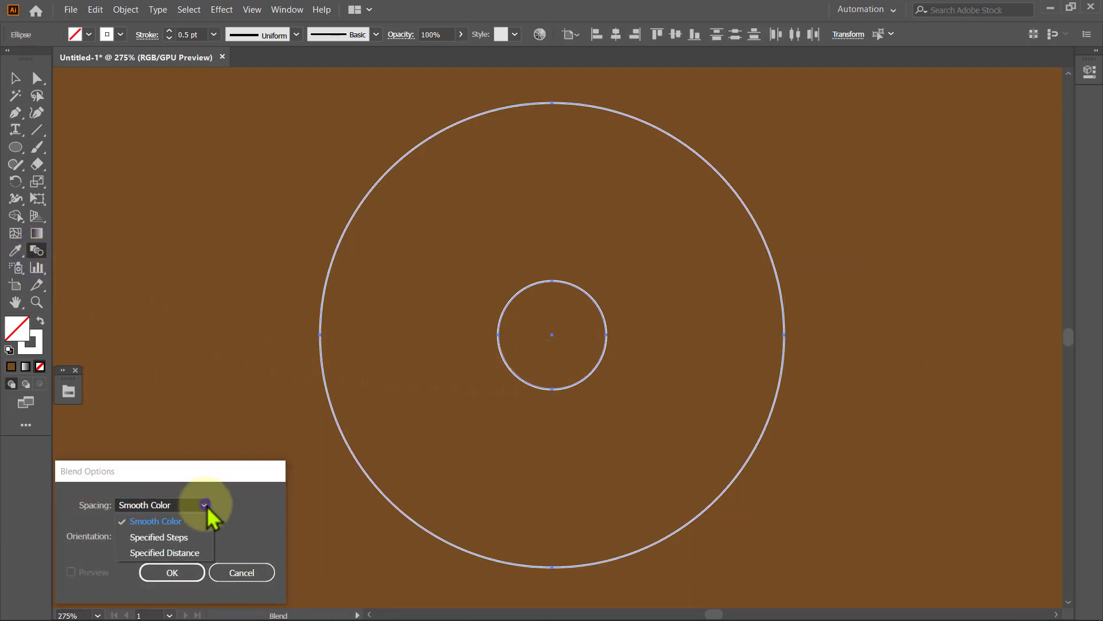
left_click(198, 536)
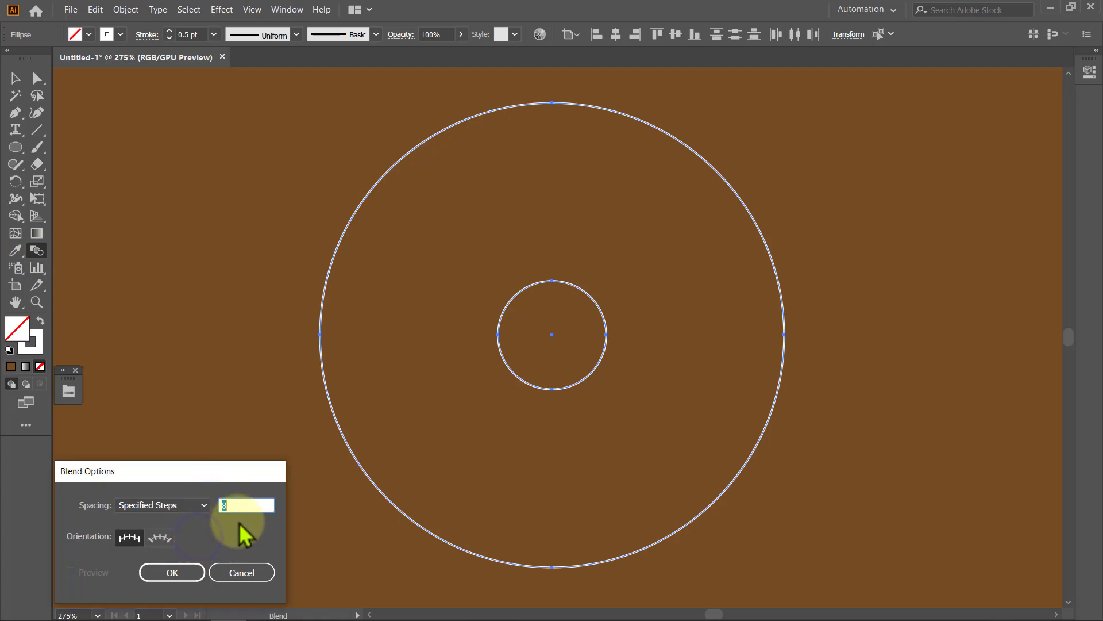
left_click(187, 572)
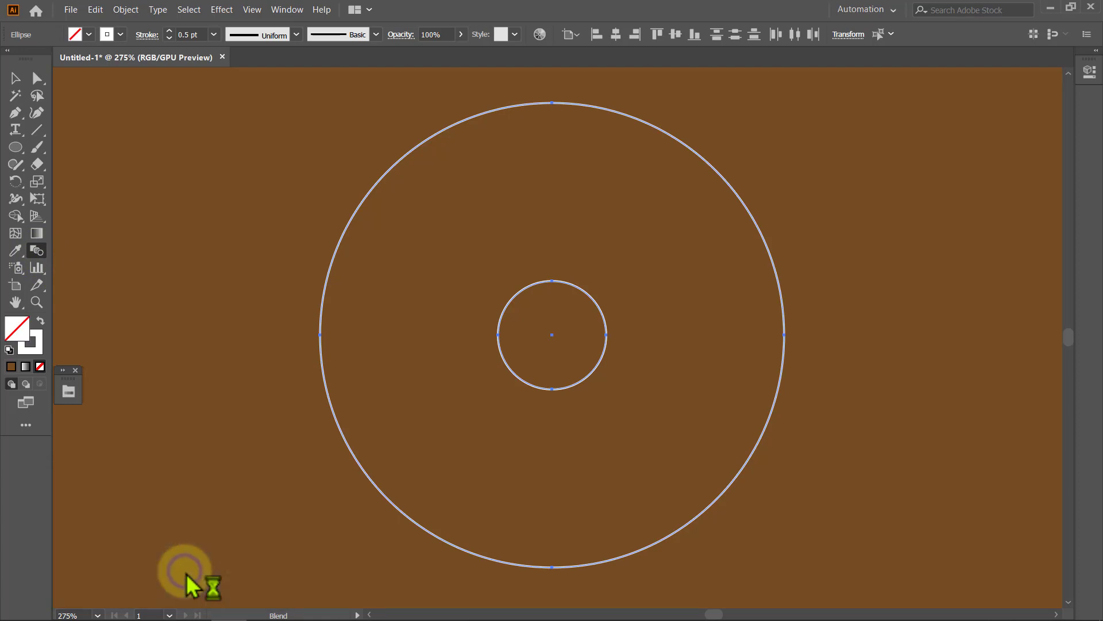
key("ctrl+alt+b")
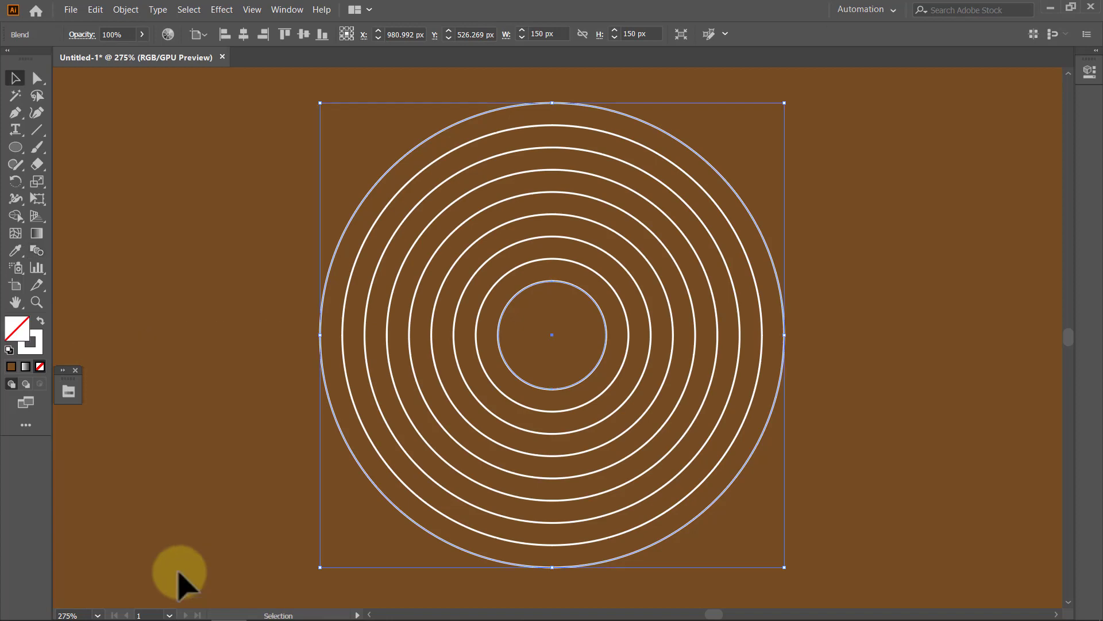
Expand the ring blend, ungroup the circles and deselect them.
left_click(125, 9)
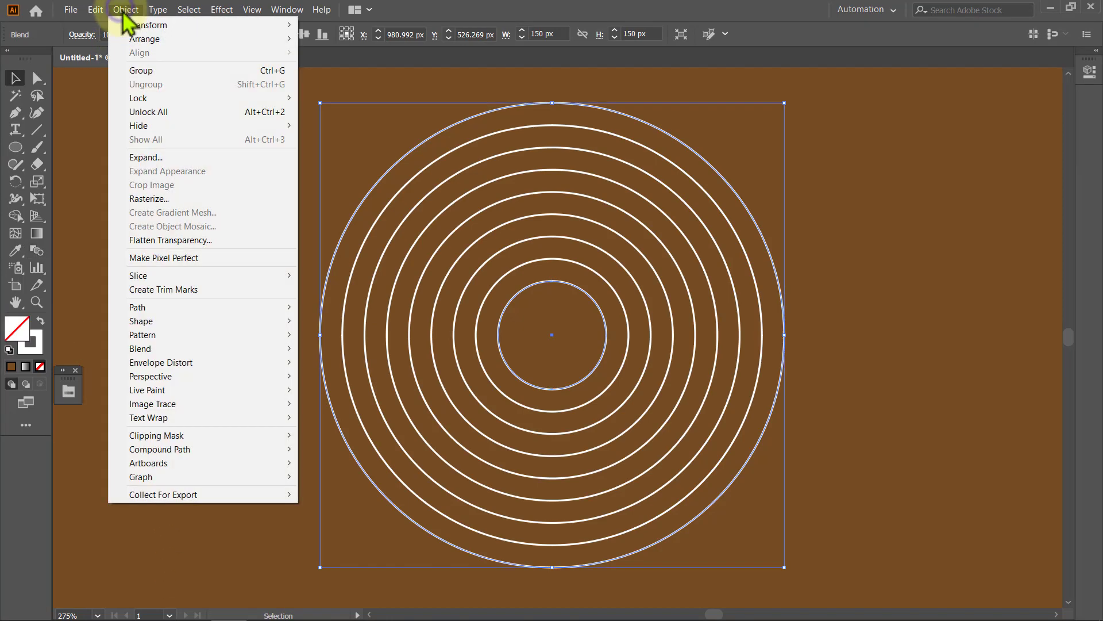
left_click(150, 157)
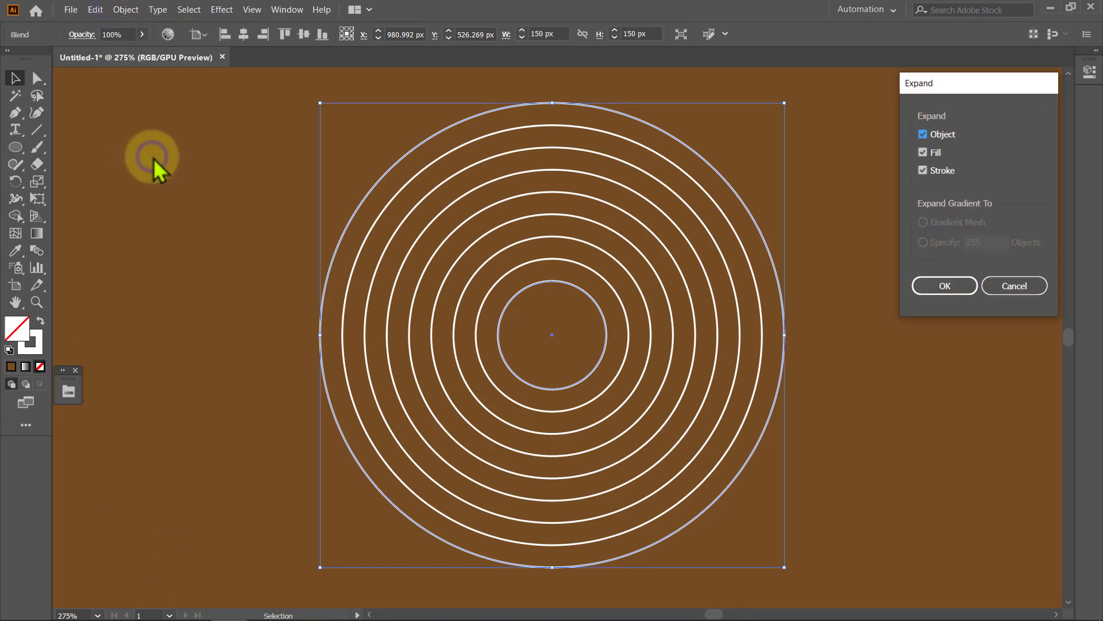
left_click(943, 285)
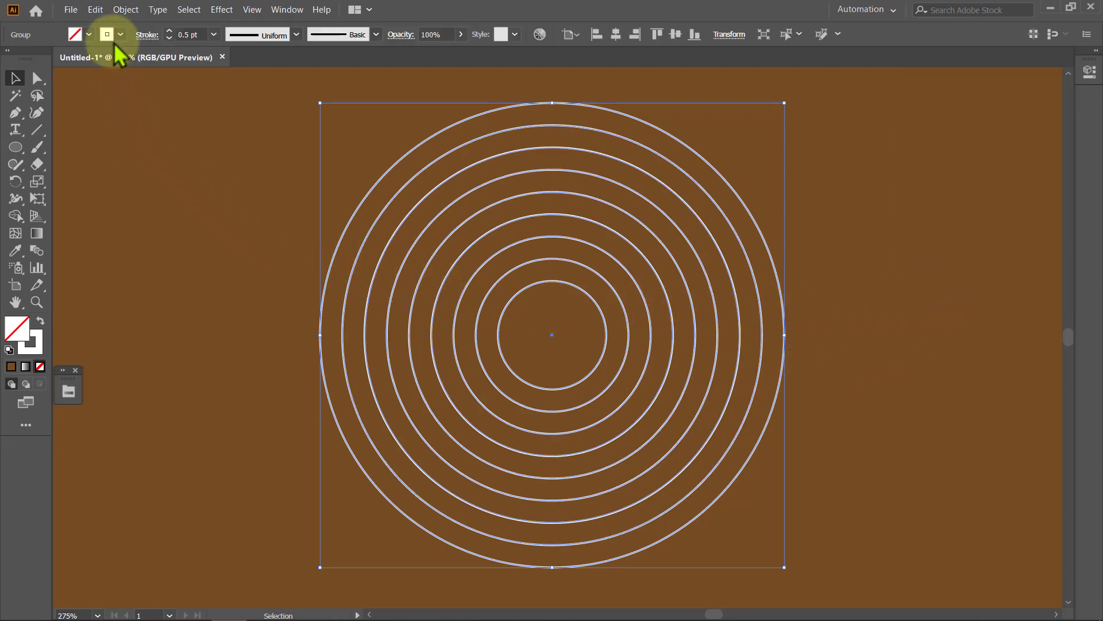
left_click(125, 9)
left_click(153, 86)
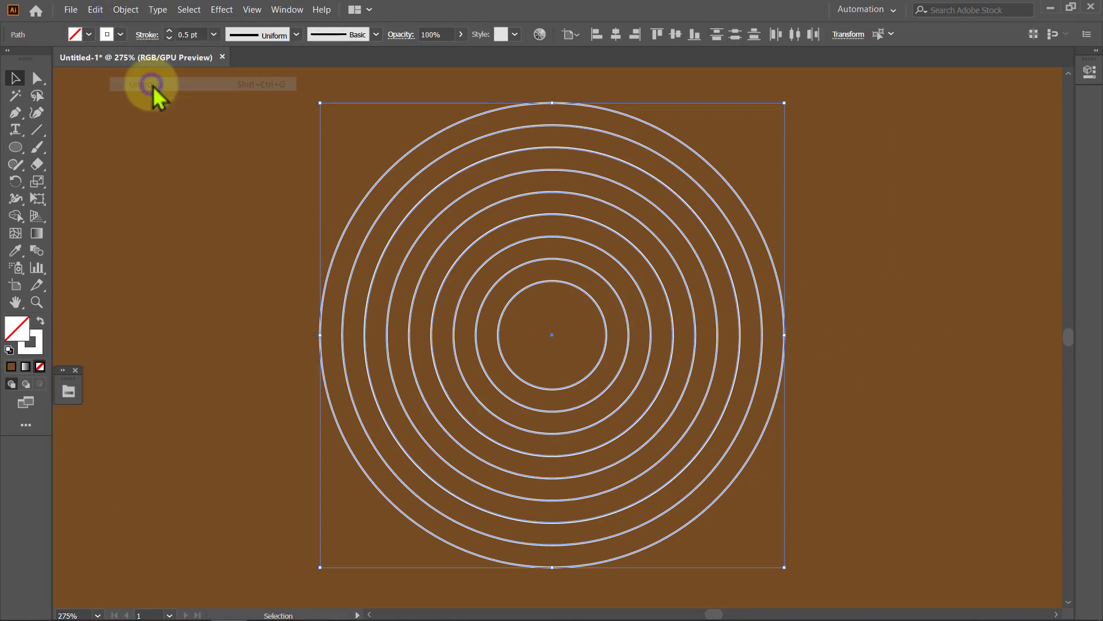
left_click(151, 106)
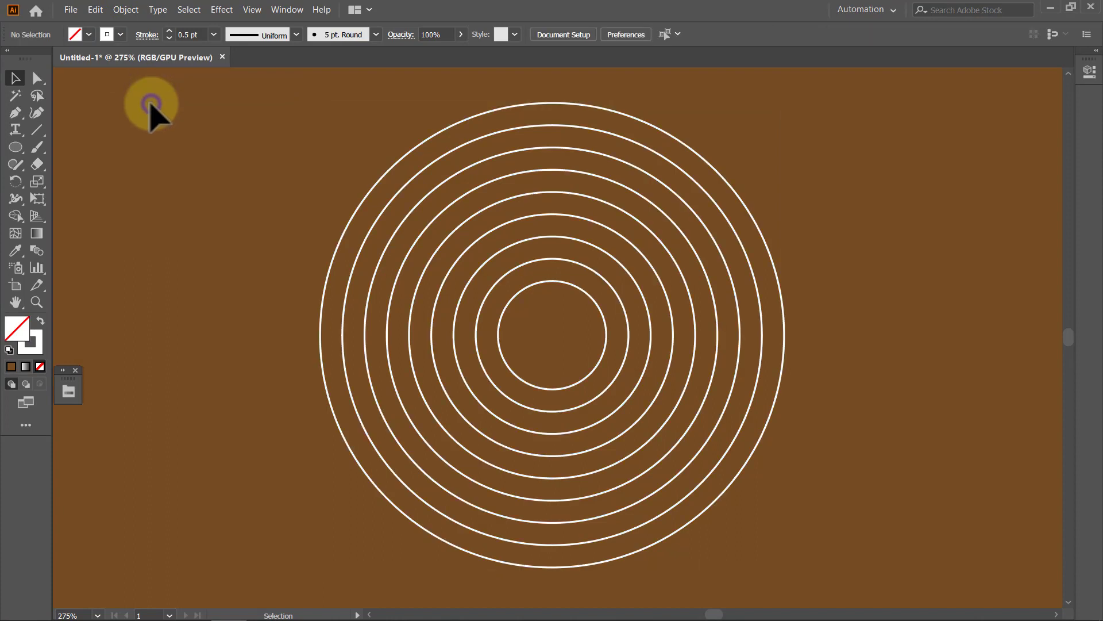
Alt-copy the outer circle to overlap the rings on the right and left, then select all circles.
left_click(352, 219)
left_click_drag(352, 218, 631, 215)
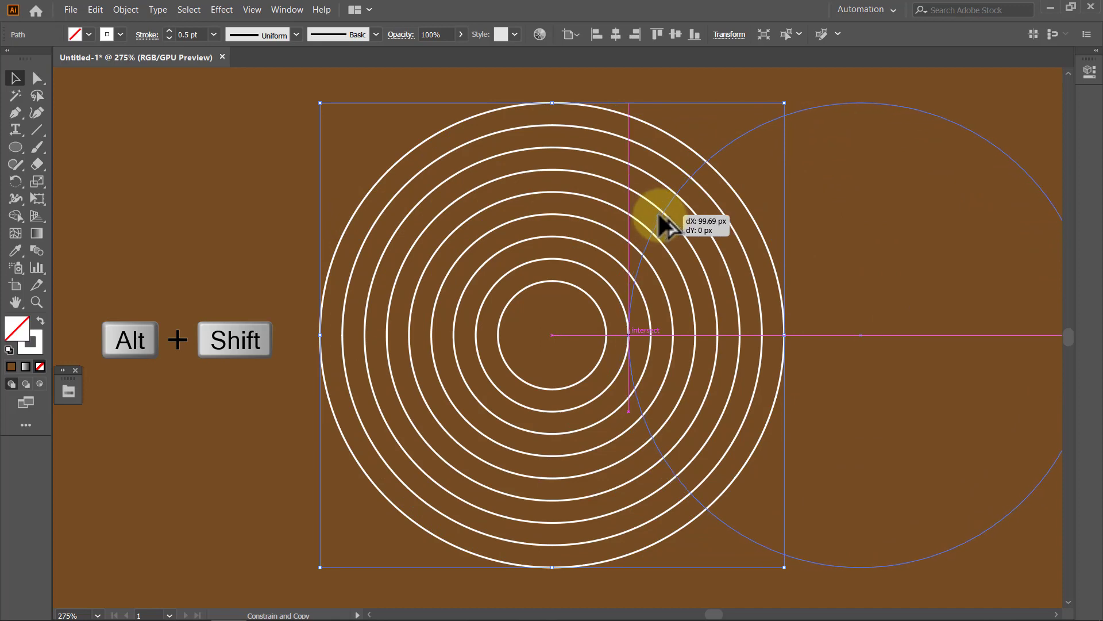
left_click_drag(631, 216, 660, 224)
mouse_move(994, 153)
left_mouse_down()
mouse_move(454, 146)
mouse_move(371, 133)
left_mouse_up()
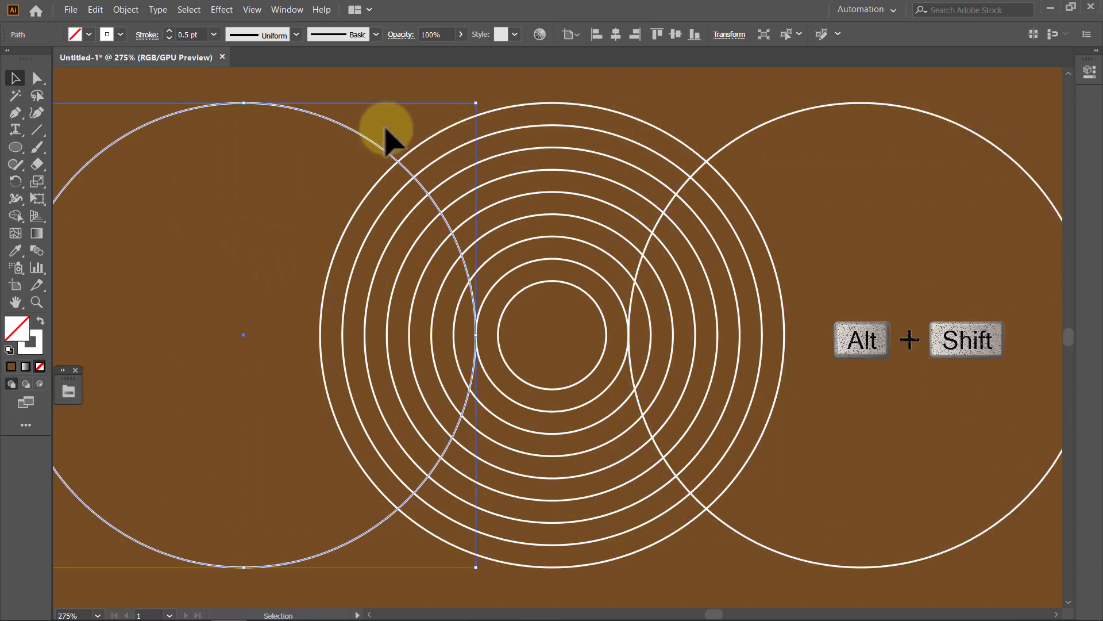
left_click(404, 98)
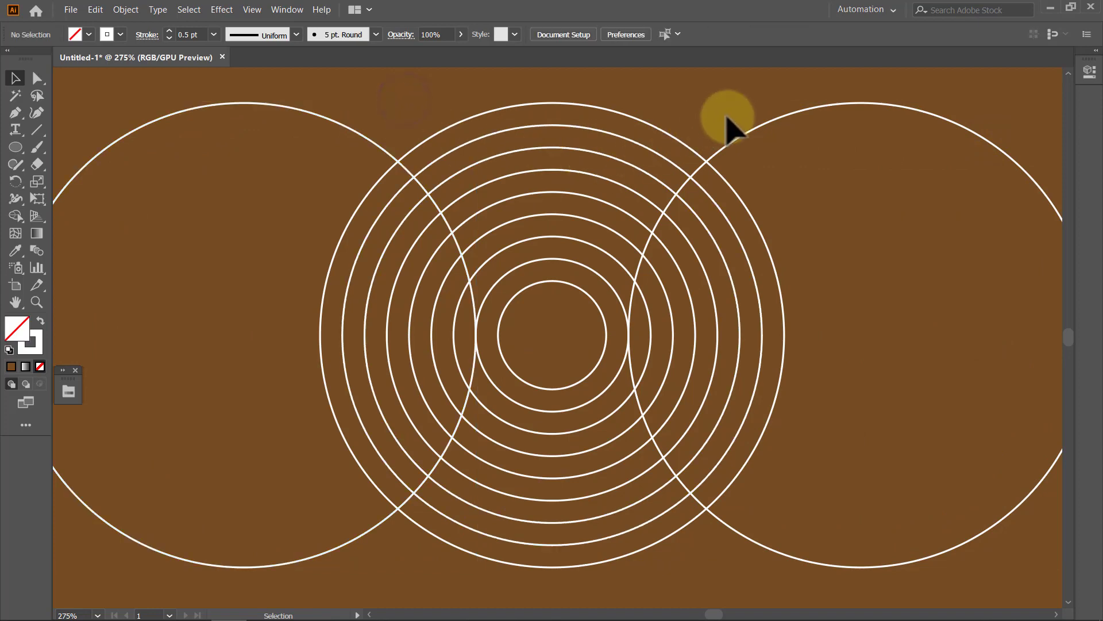
left_click_drag(733, 112, 290, 486)
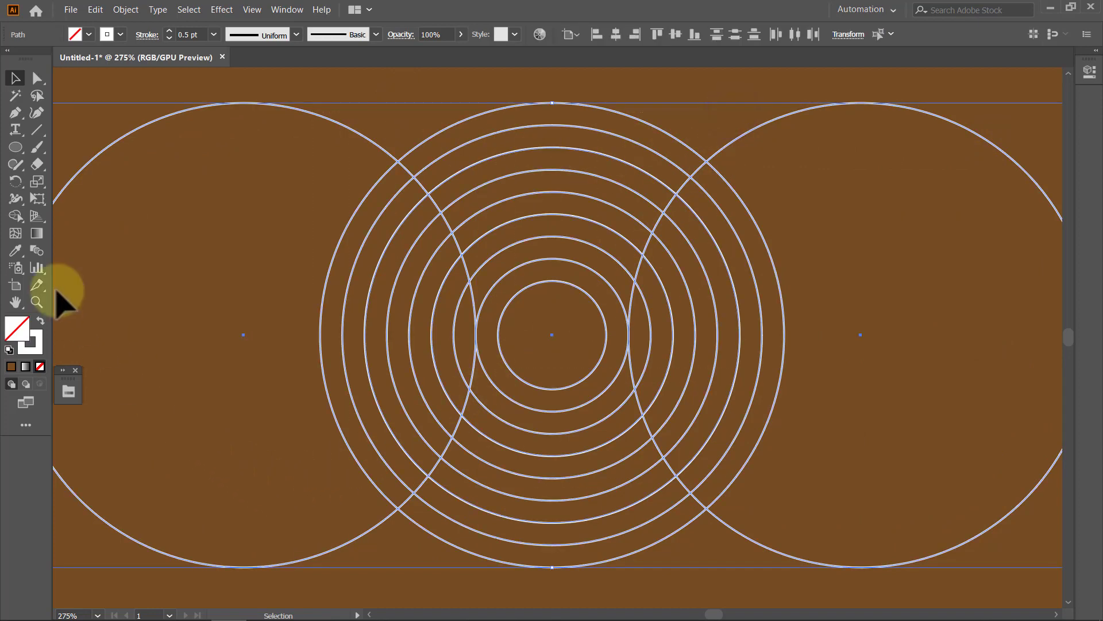
With Shape Builder and a yellow fill, fill the four upper arc bands.
left_click(18, 217)
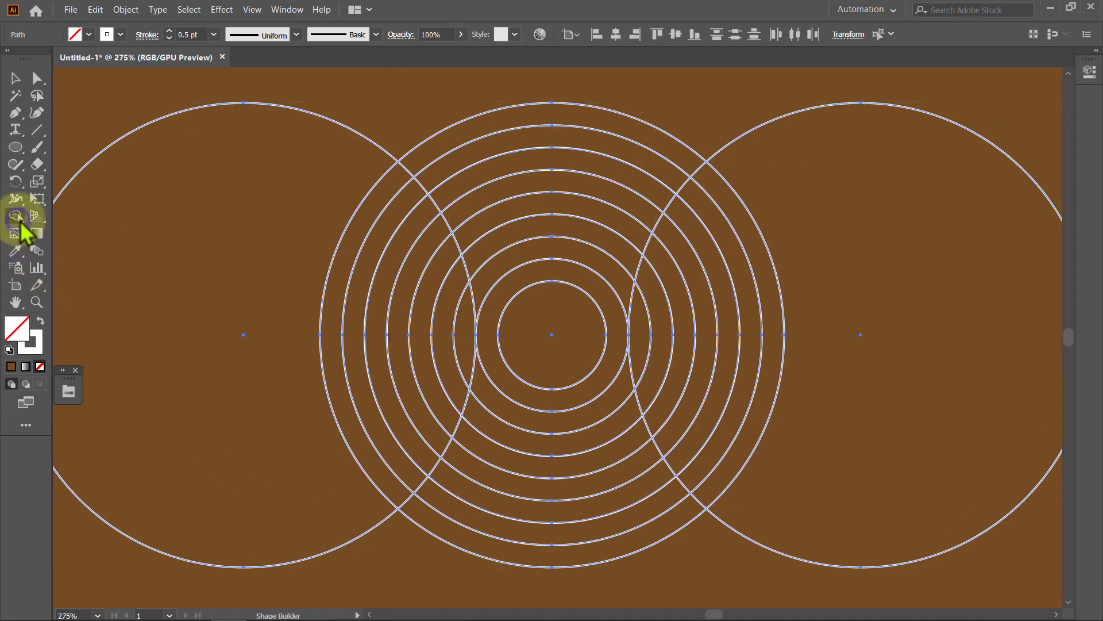
left_click(89, 35)
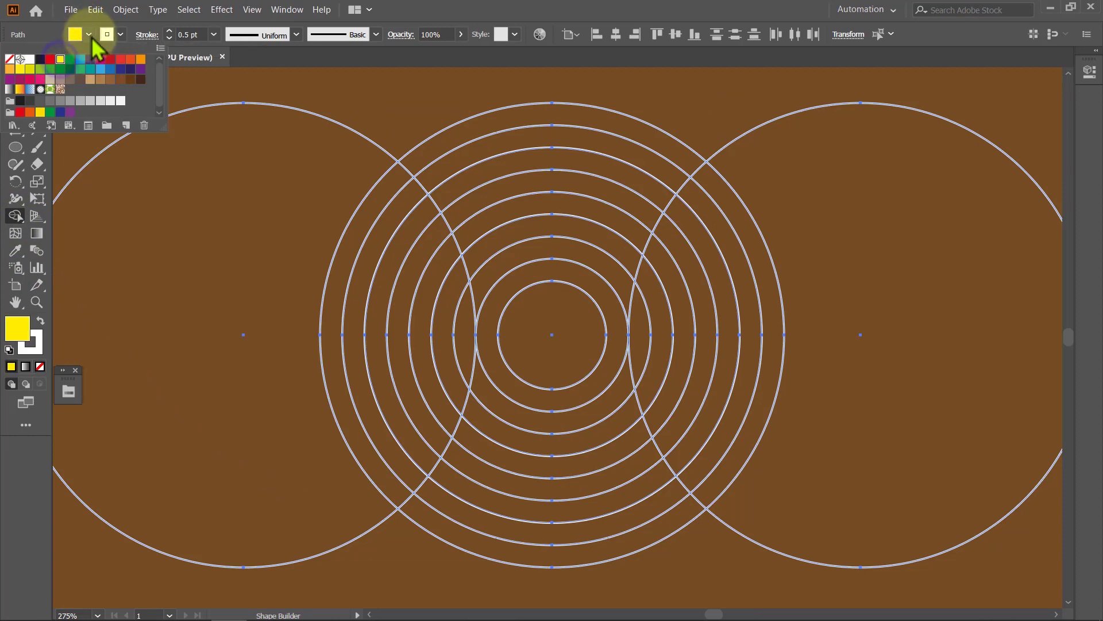
left_click(92, 37)
left_click(517, 124)
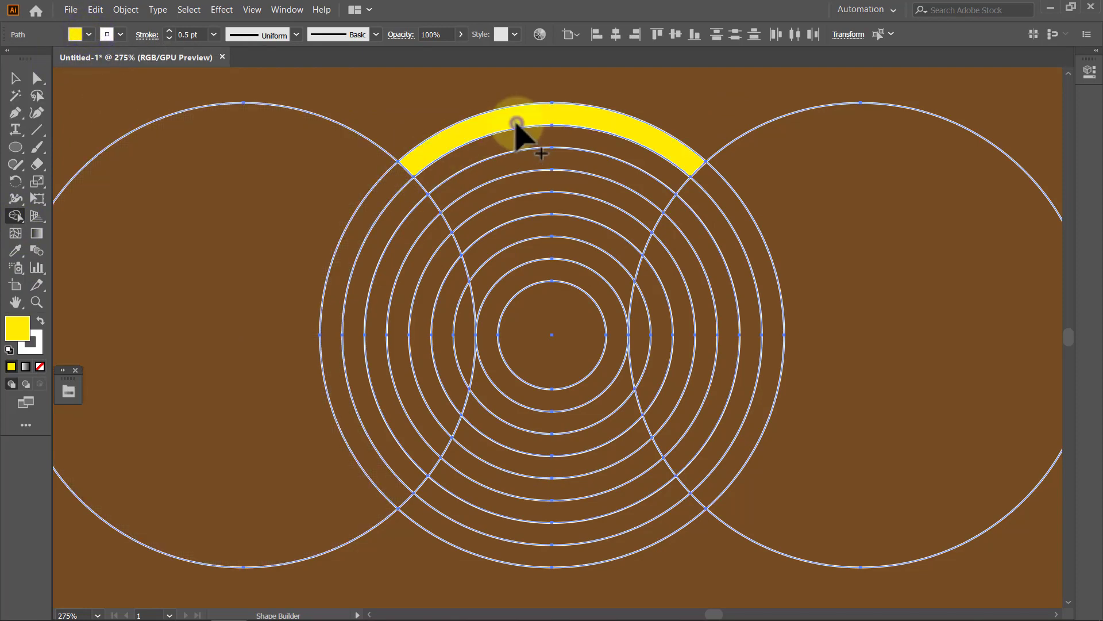
left_click(535, 156)
left_click(547, 199)
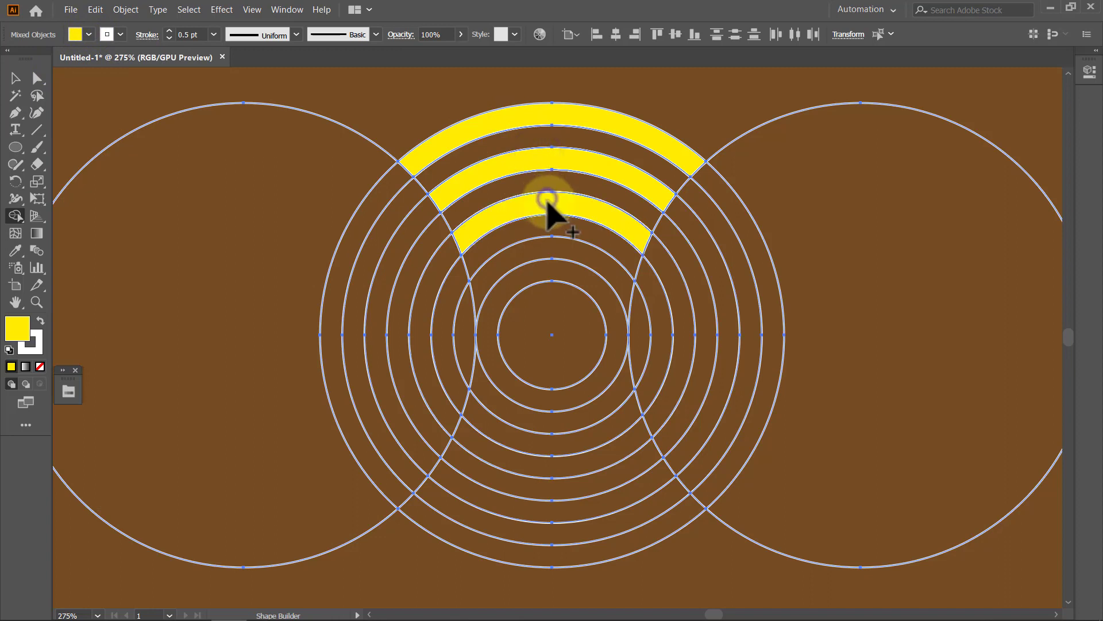
left_click(543, 248)
Fill the centre circle and the four lower bands yellow.
left_click(558, 301)
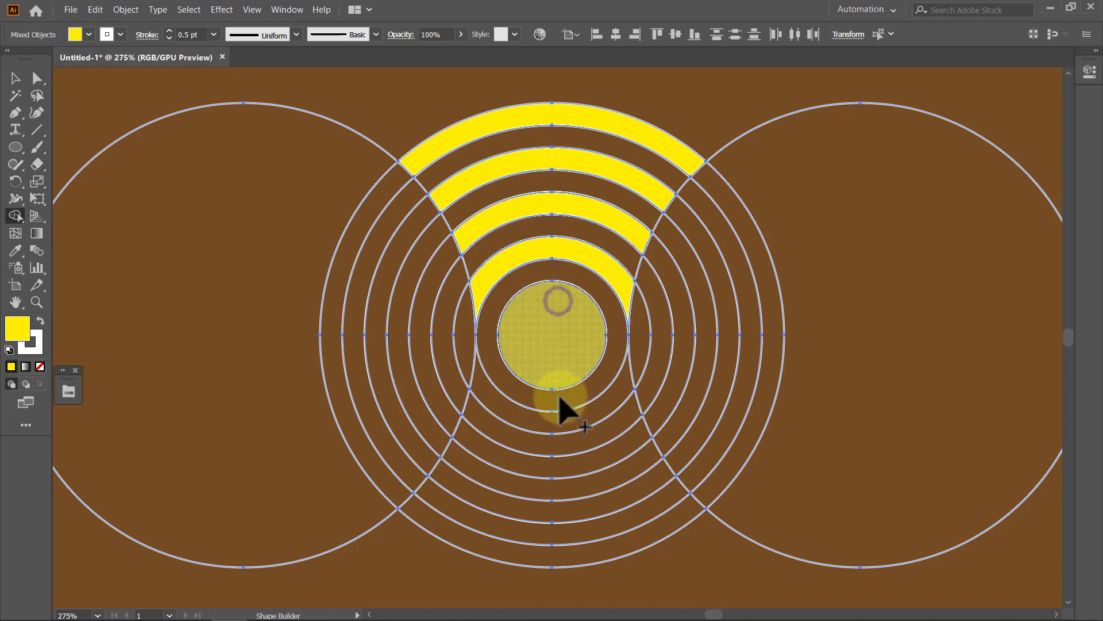
left_click(543, 424)
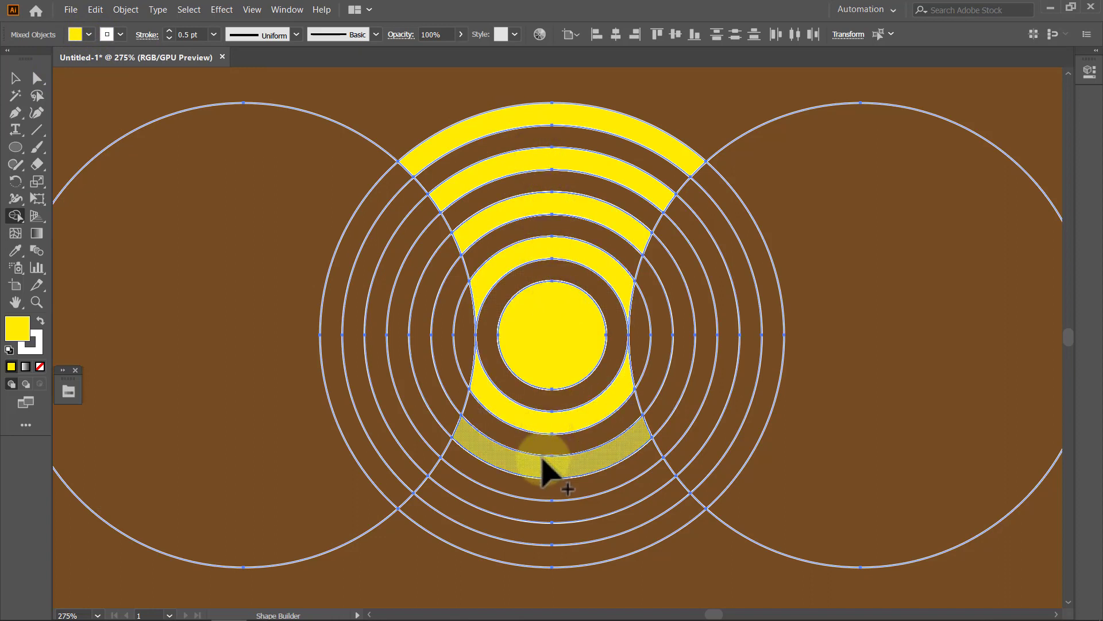
left_click(543, 466)
left_click(537, 509)
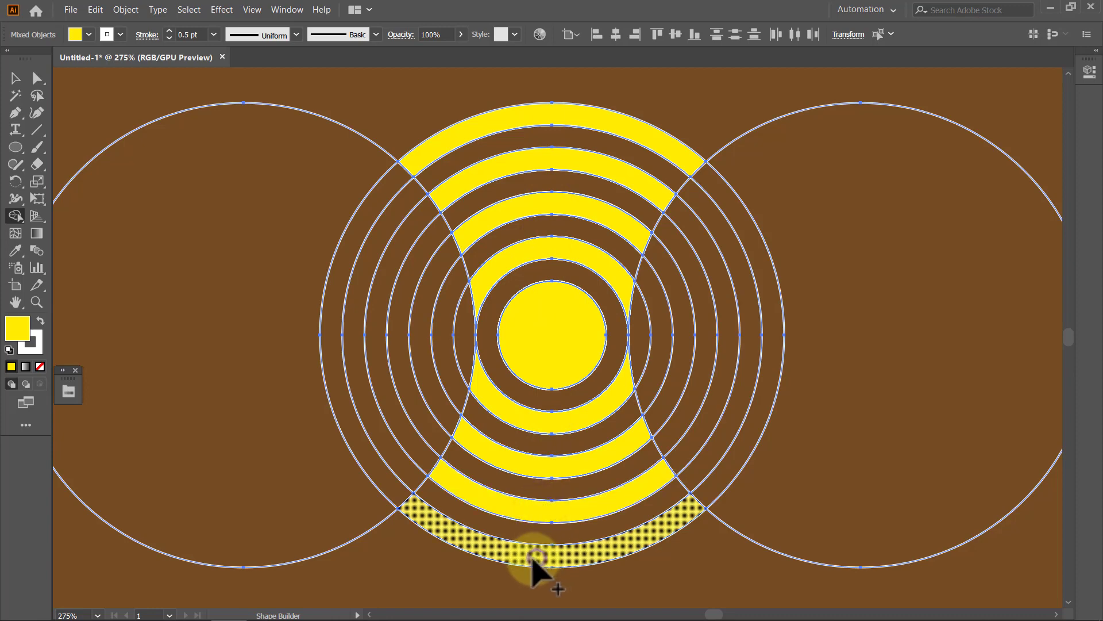
left_click(535, 556)
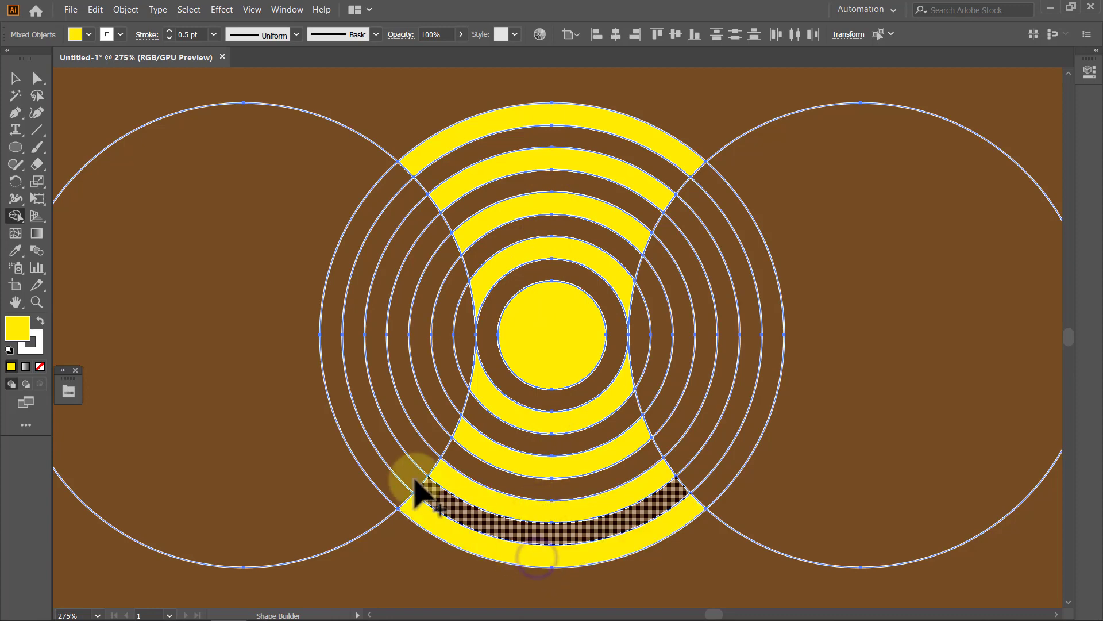
Fill the alternating upper and lower bands with dark blue using Shape Builder.
left_click(89, 35)
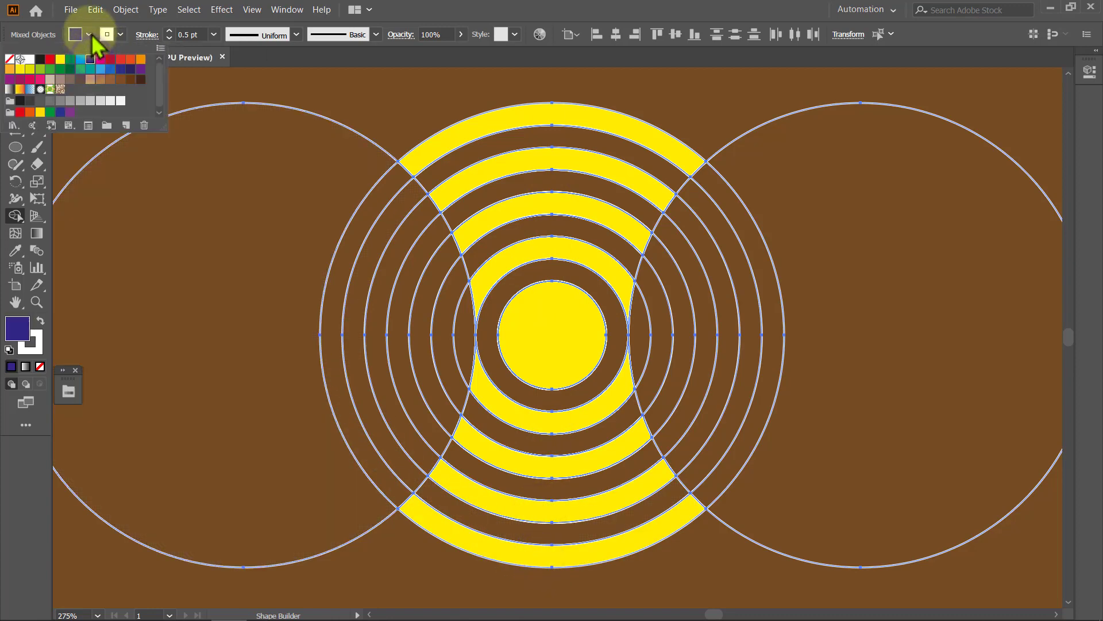
left_click(91, 35)
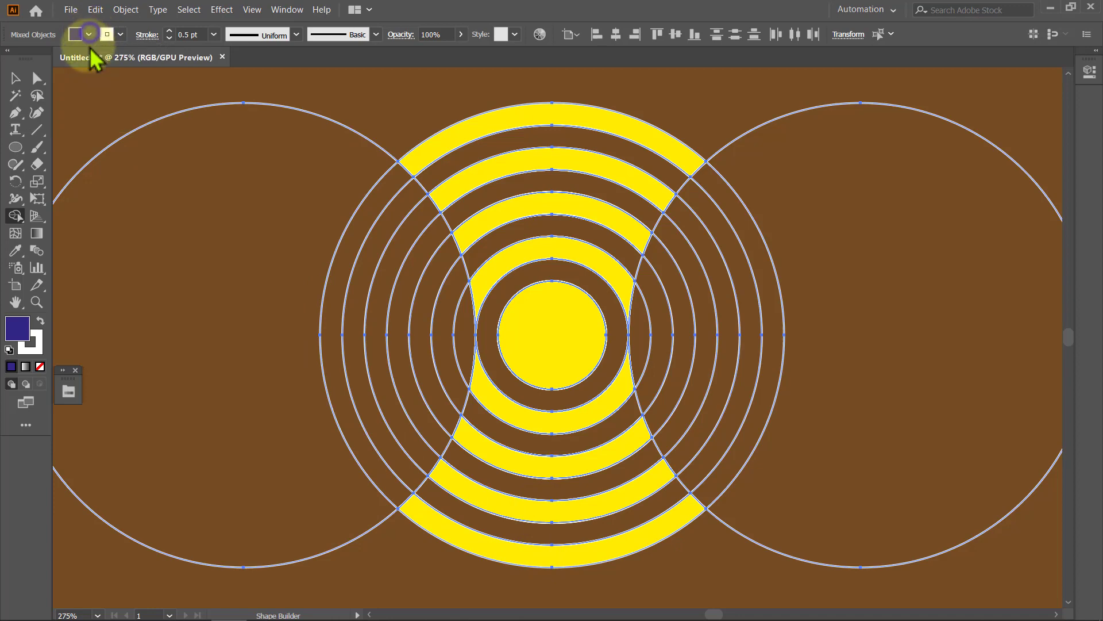
left_click(537, 141)
left_click(546, 191)
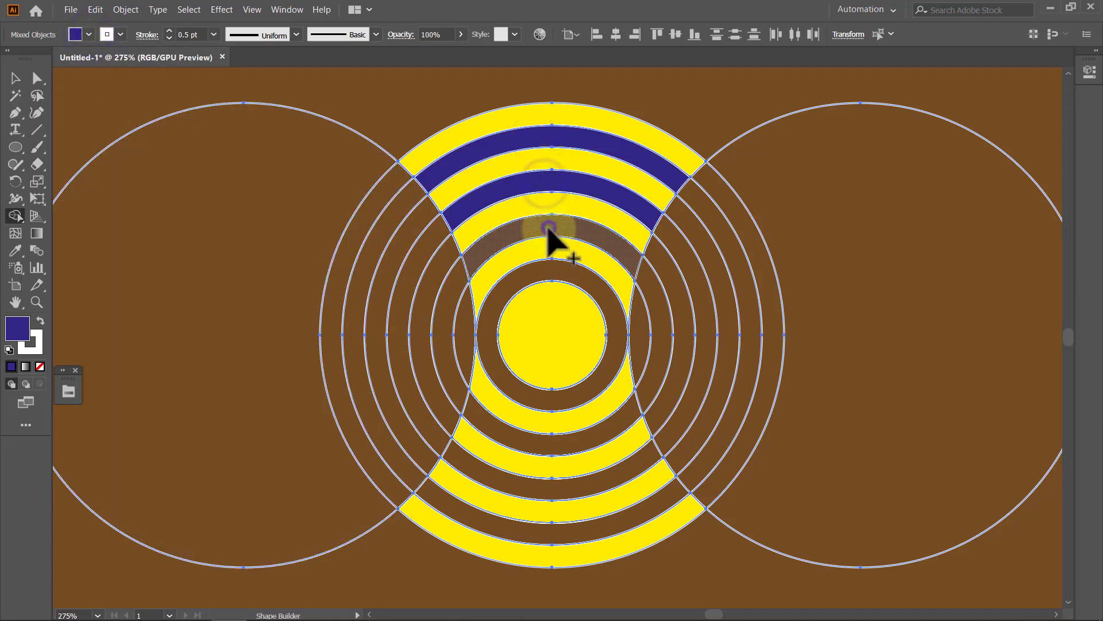
left_click(548, 232)
left_click(556, 271)
left_click(556, 444)
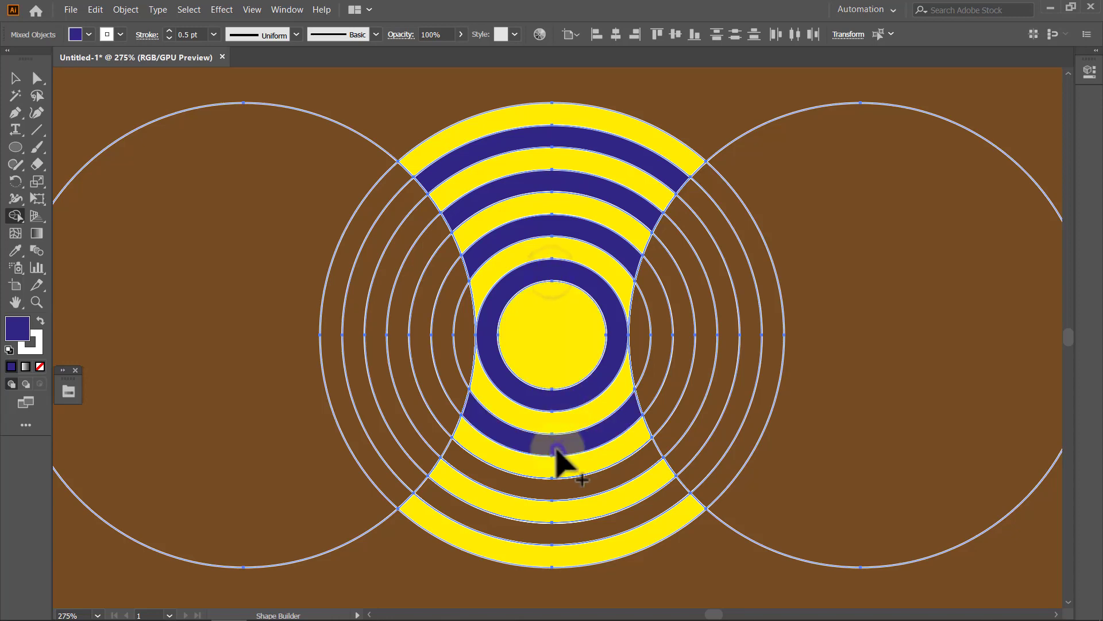
left_click(555, 491)
left_click(556, 535)
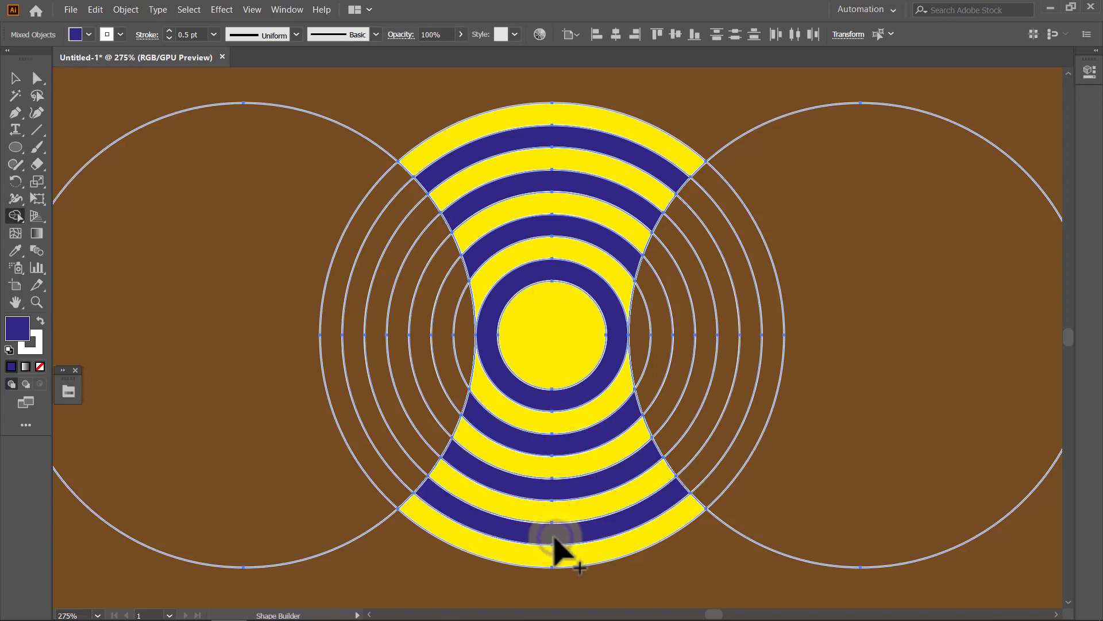
Deselect everything and bring up the Pathfinder panel with Ctrl+Shift+F9.
key("v")
left_click(425, 575)
key("ctrl+shift+F9")
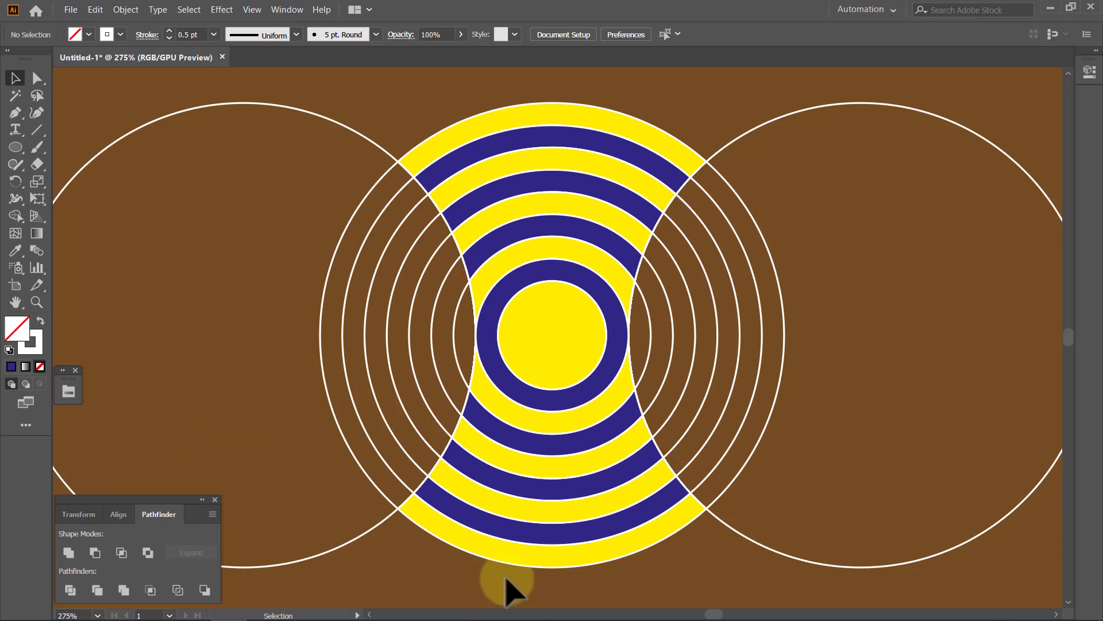
Merge the yellow arcs into one outline-free compound path and hide it.
left_click(521, 557)
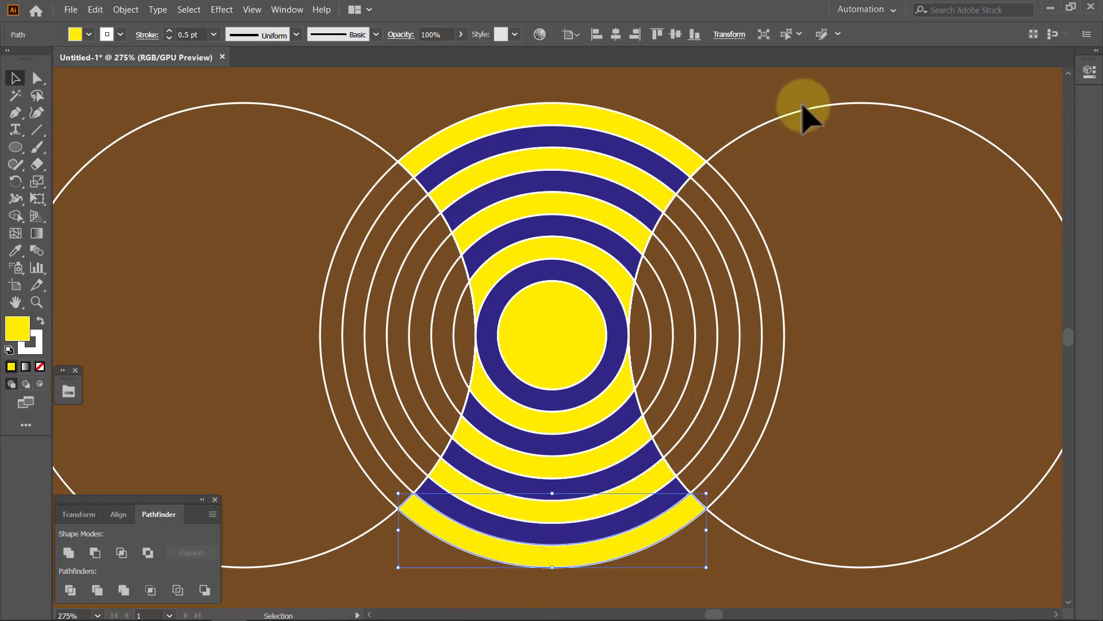
left_click(785, 37)
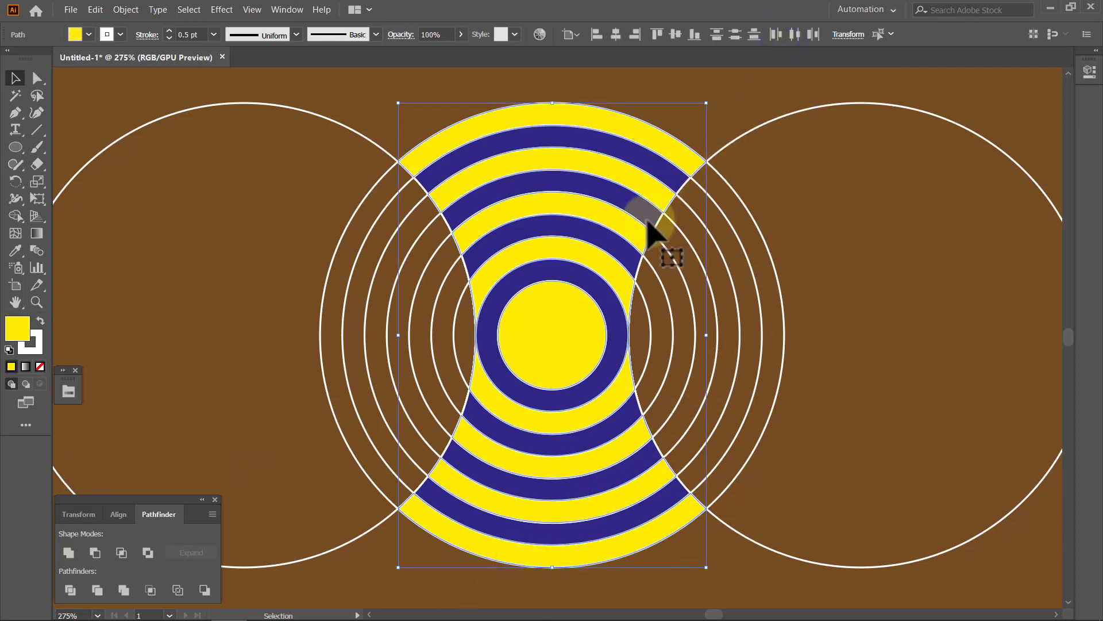
left_click(69, 552)
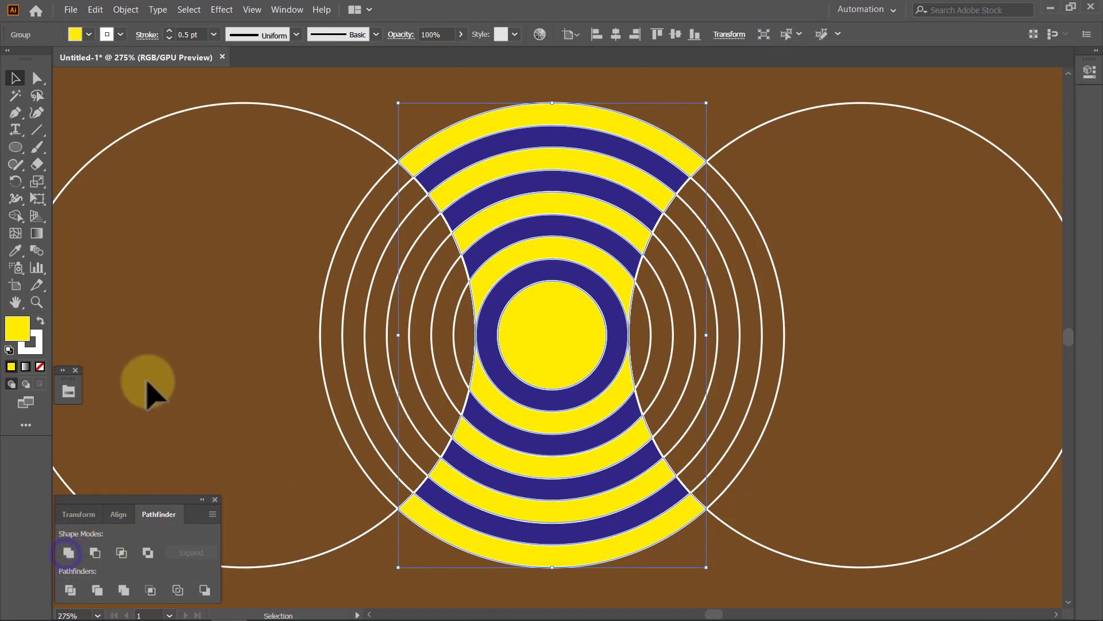
left_click(120, 34)
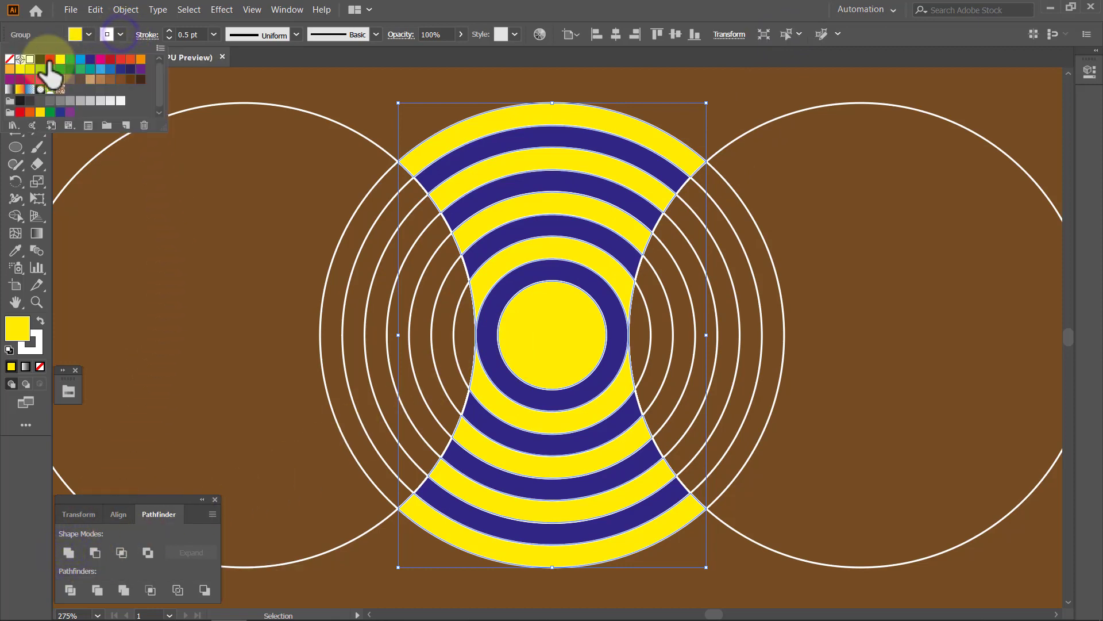
left_click(9, 59)
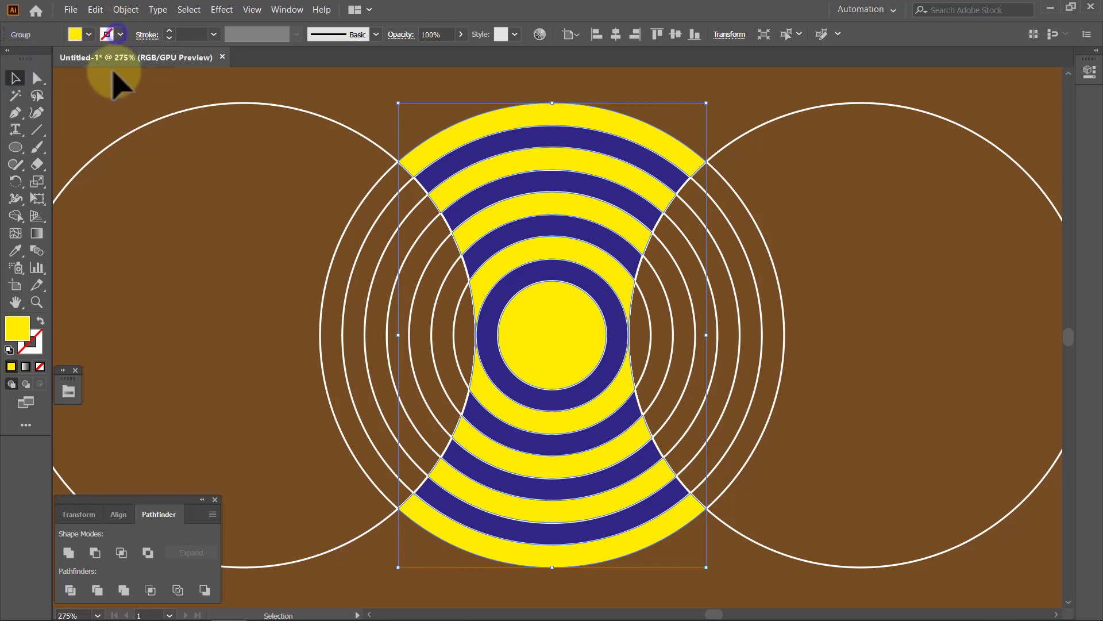
left_click(126, 9)
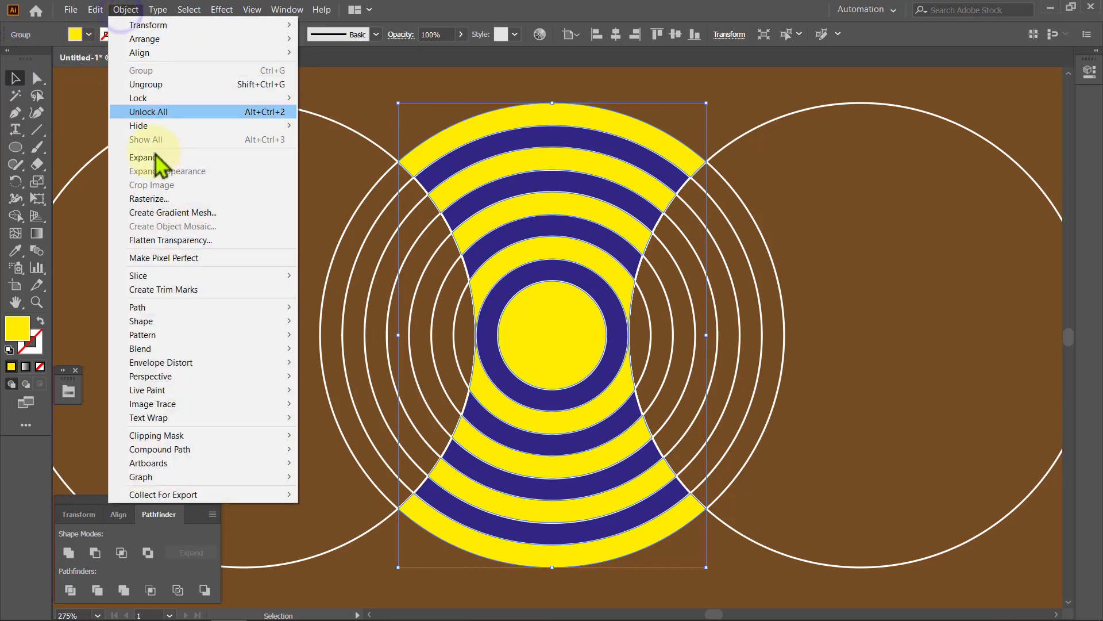
mouse_move(160, 449)
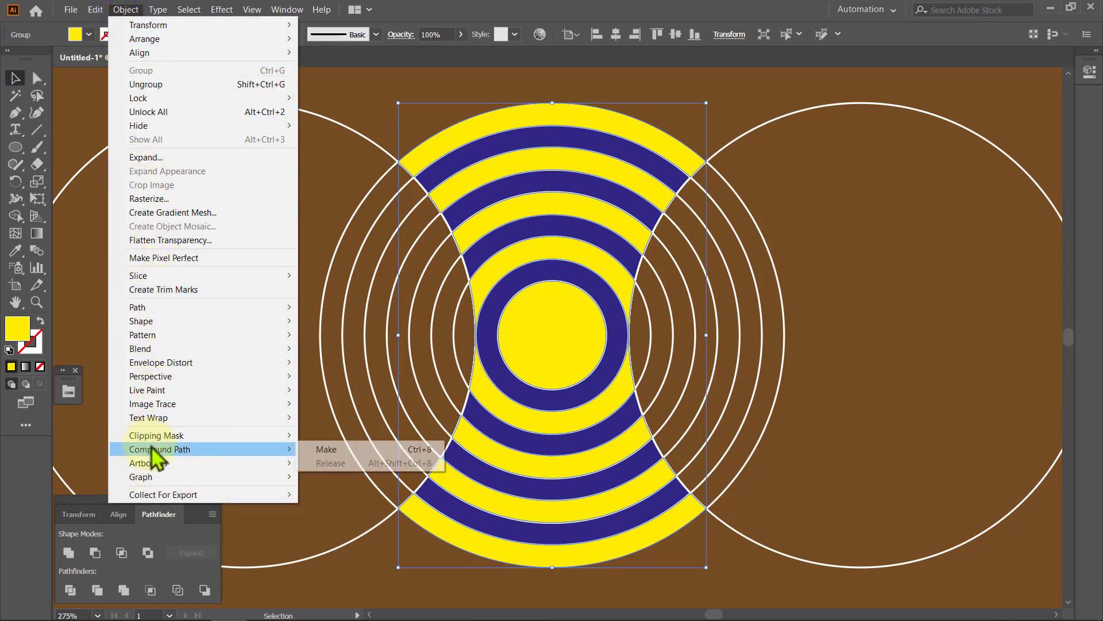
left_click(313, 450)
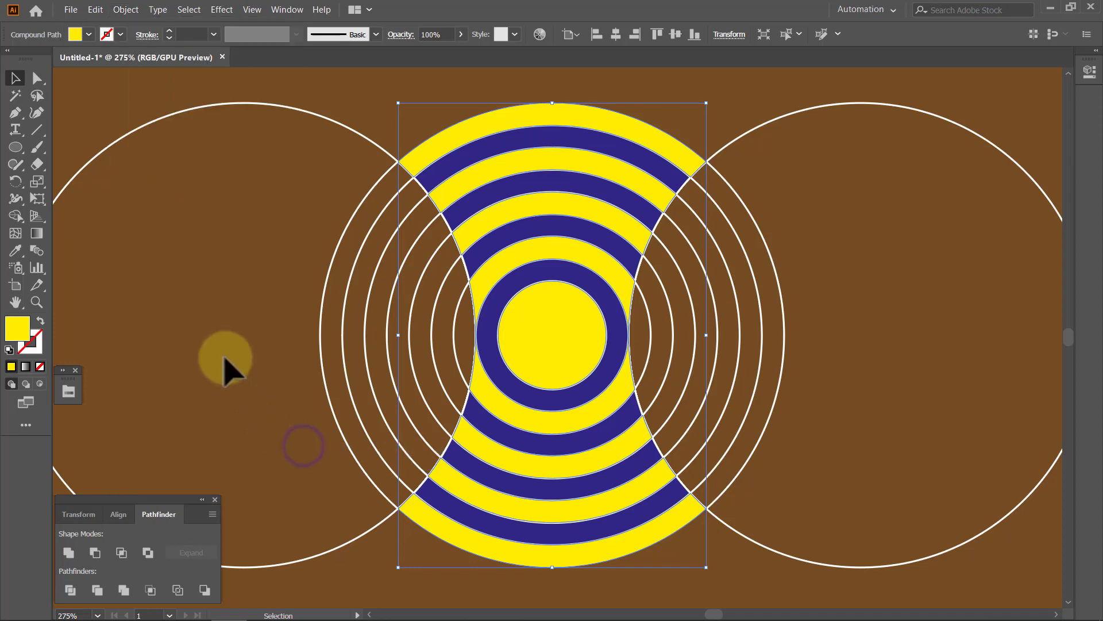
left_click(125, 10)
mouse_move(137, 125)
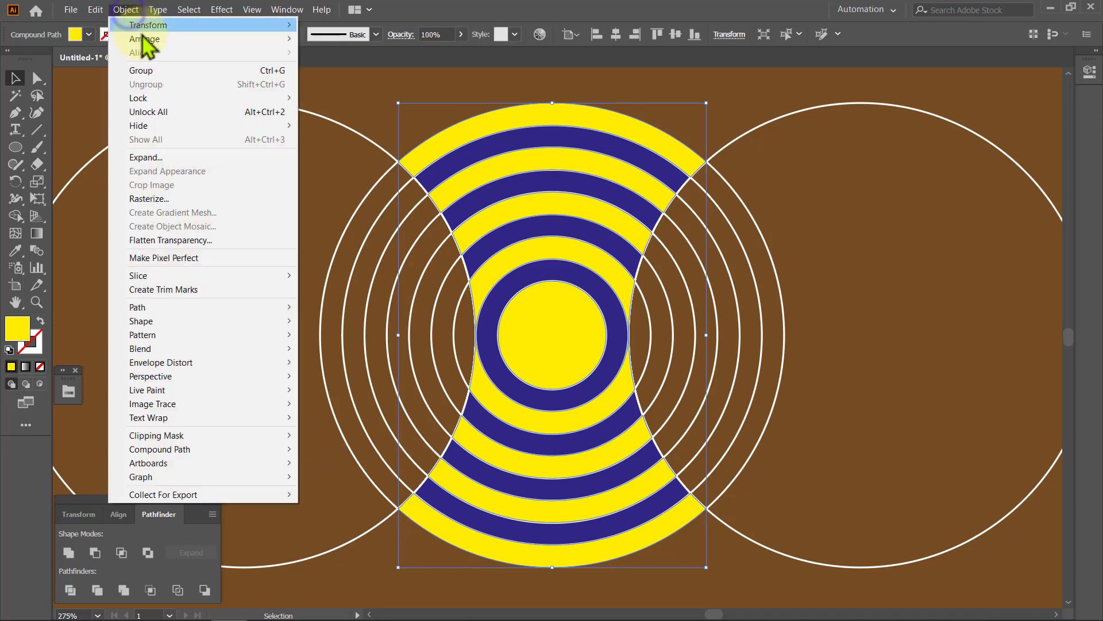
left_click(320, 126)
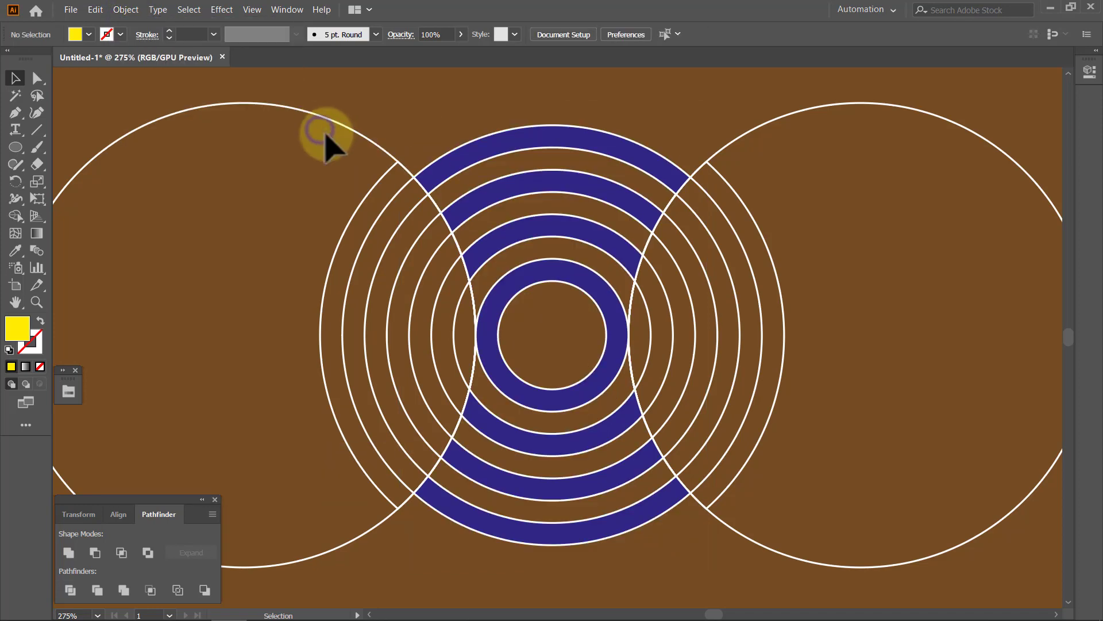
Unite the blue arcs into one stroke-free compound path and hide it.
left_click(474, 165)
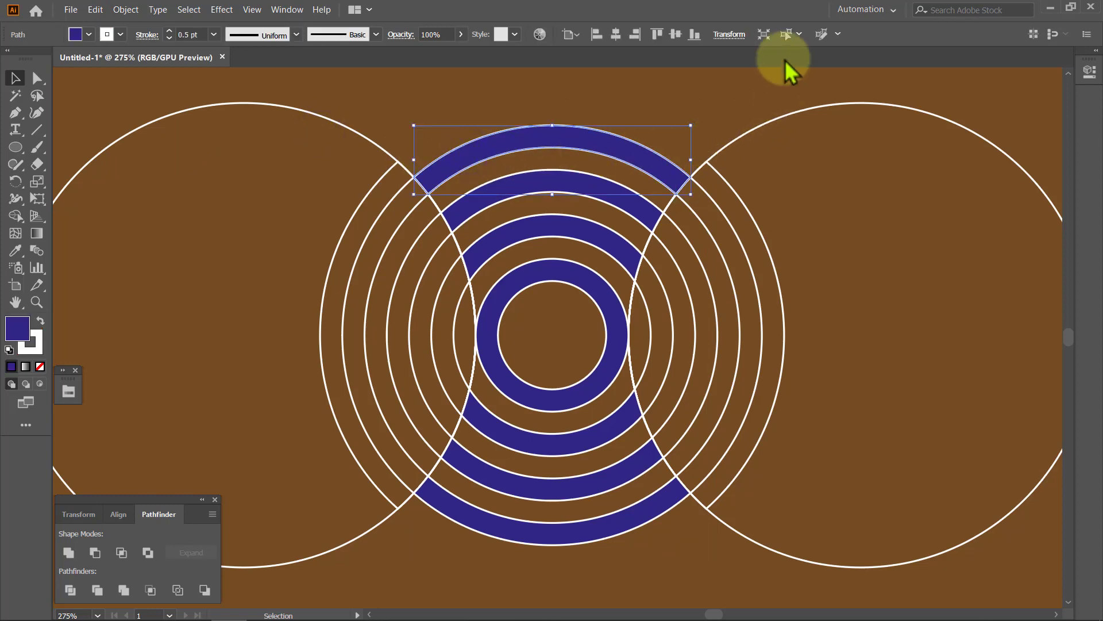
left_click(787, 35)
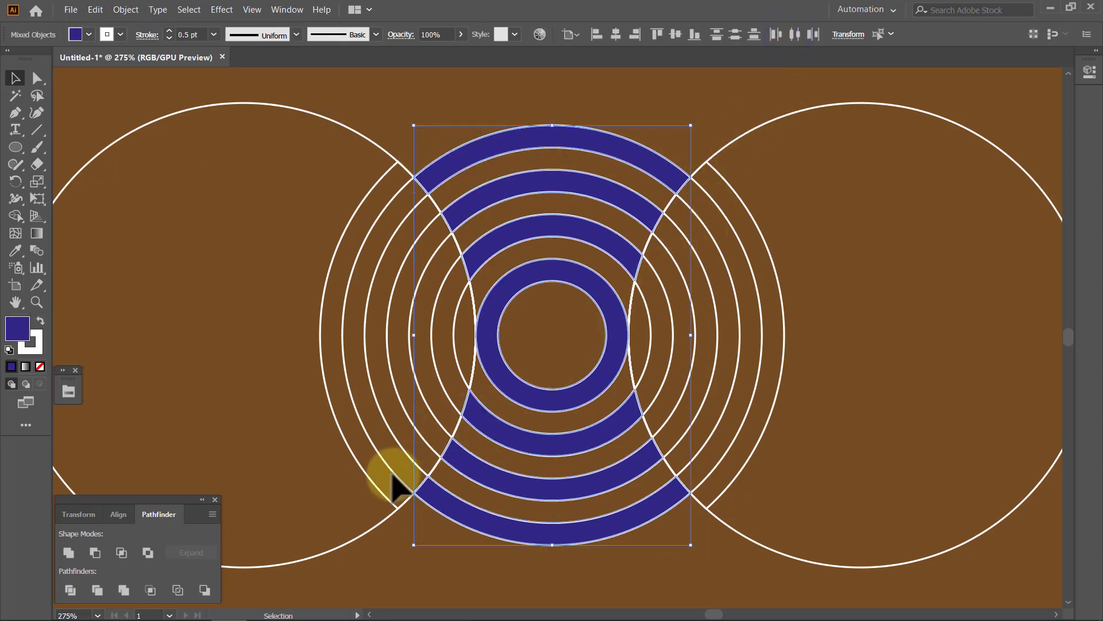
left_click(68, 554)
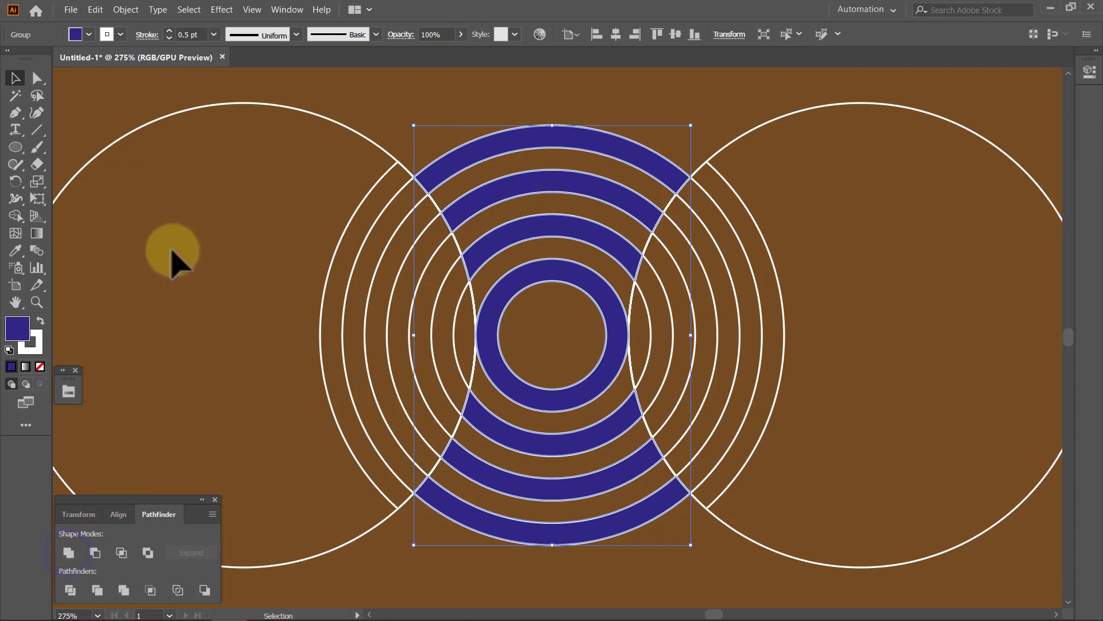
left_click(126, 10)
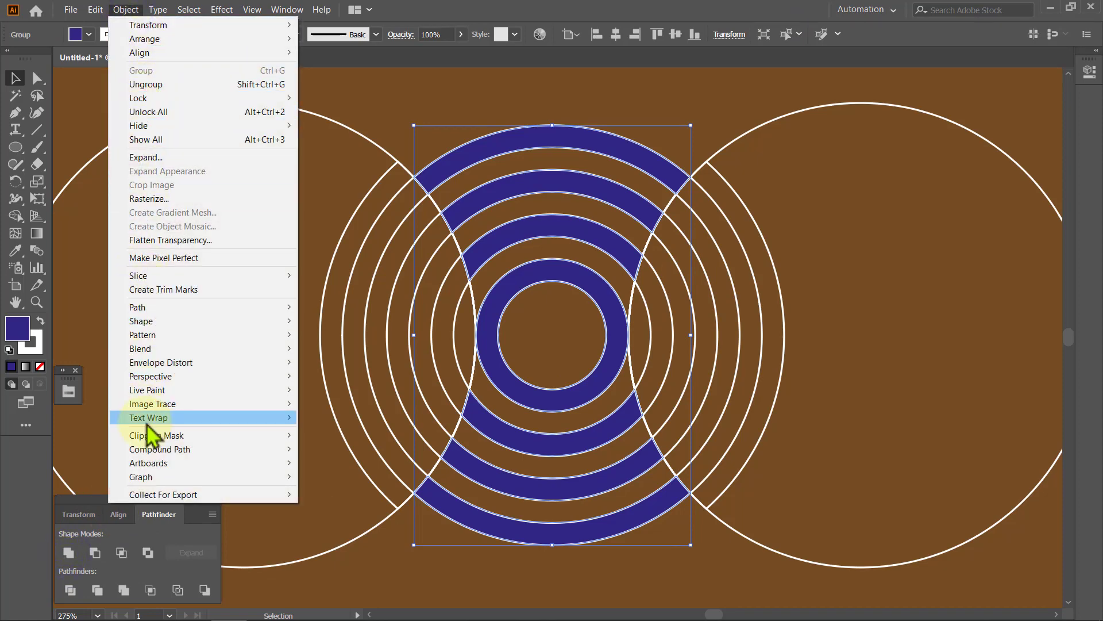
mouse_move(159, 449)
left_click(319, 450)
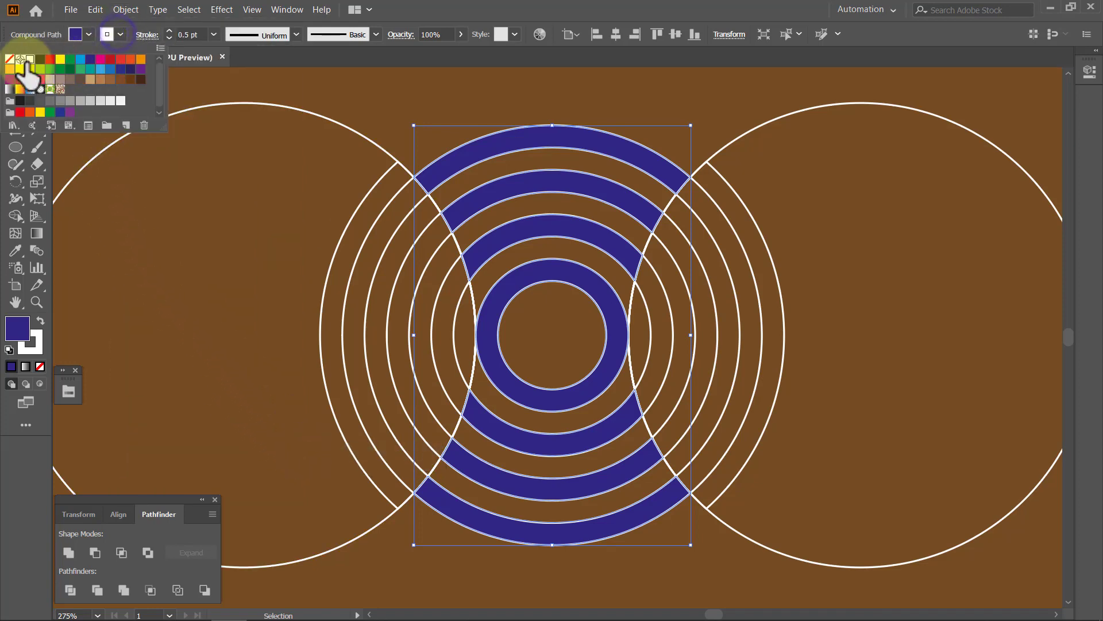
left_click(9, 59)
left_click(106, 35)
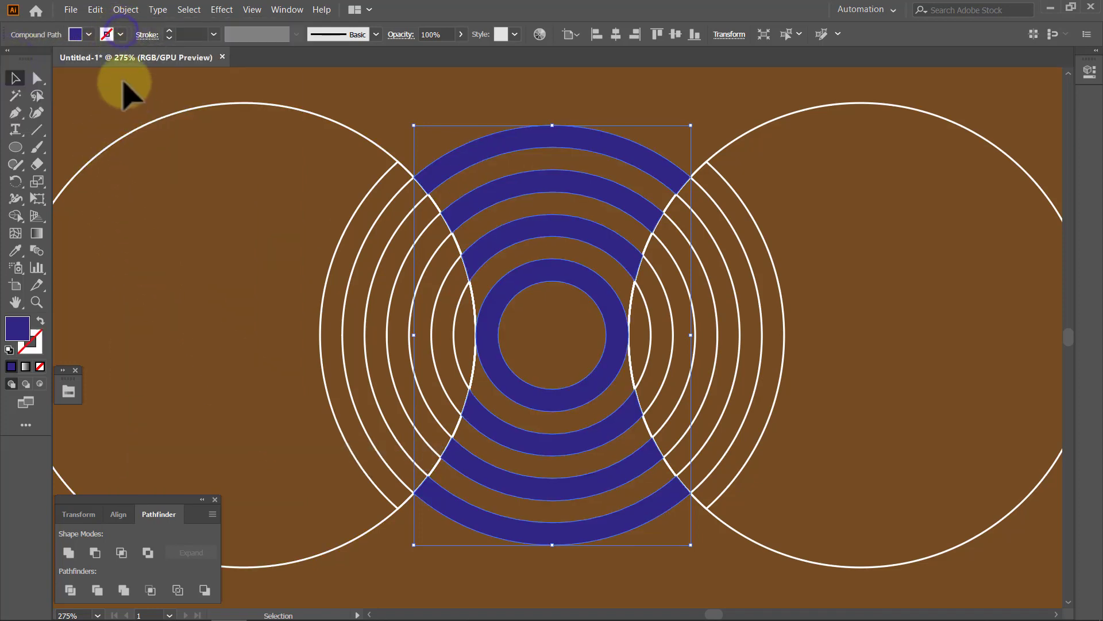
left_click(126, 10)
mouse_move(138, 98)
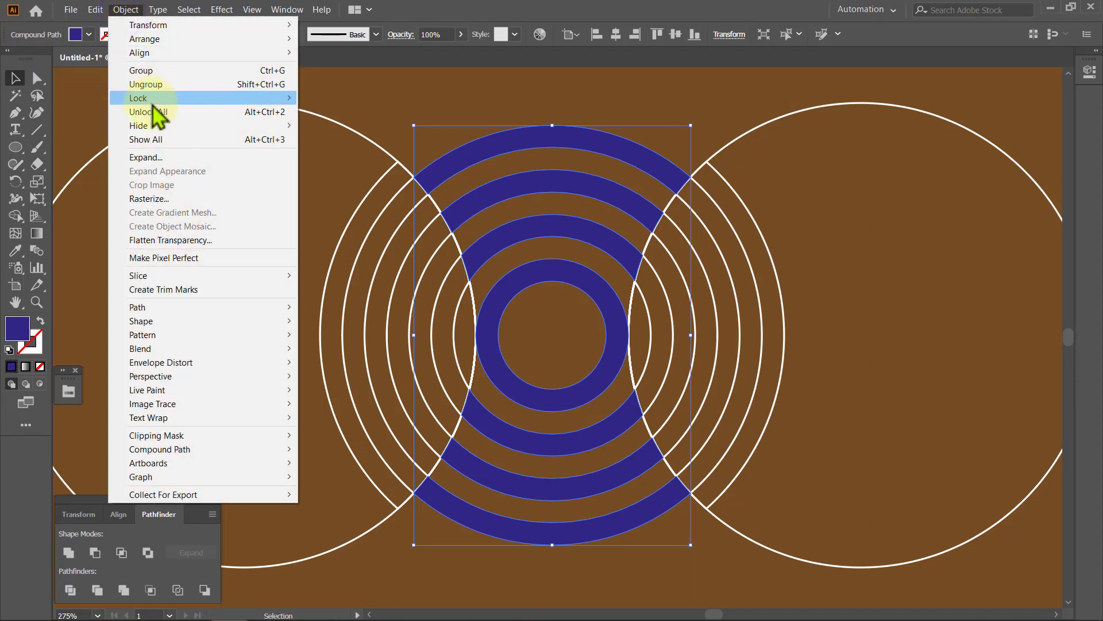
left_click(305, 126)
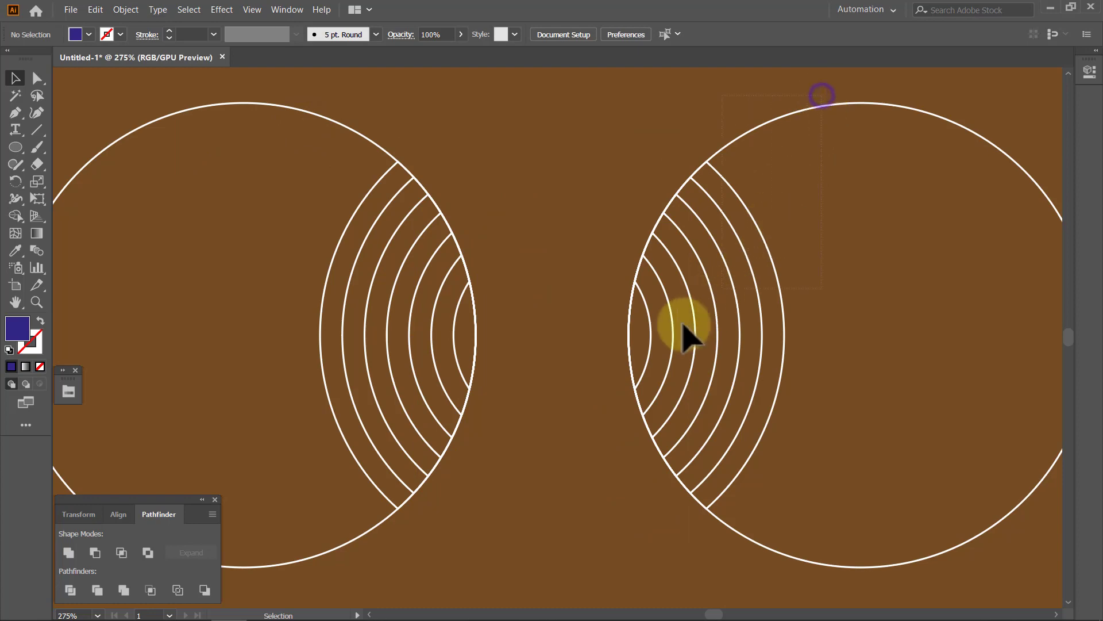
Delete the white circles and arcs, then reveal all hidden striped artwork.
left_click_drag(820, 97, 332, 554)
key("Delete")
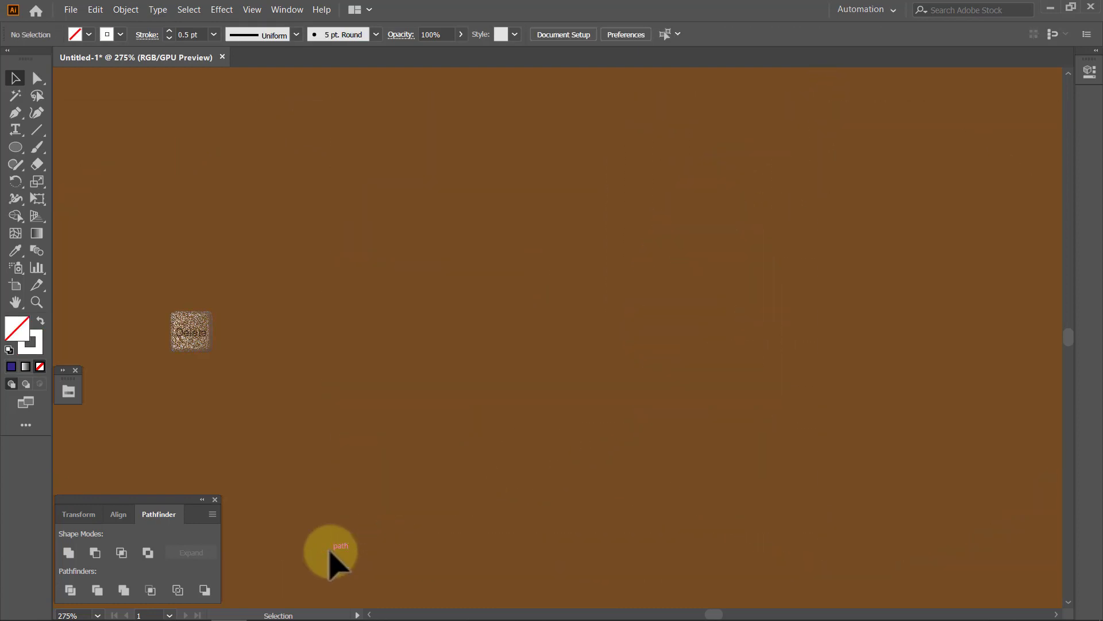
left_click(201, 500)
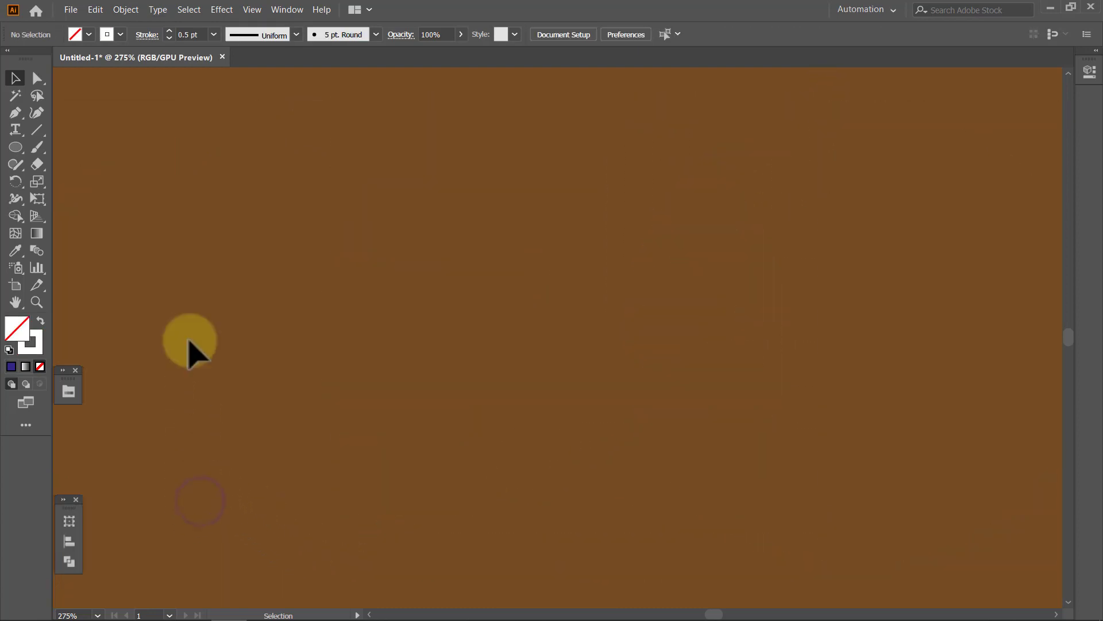
left_click(125, 10)
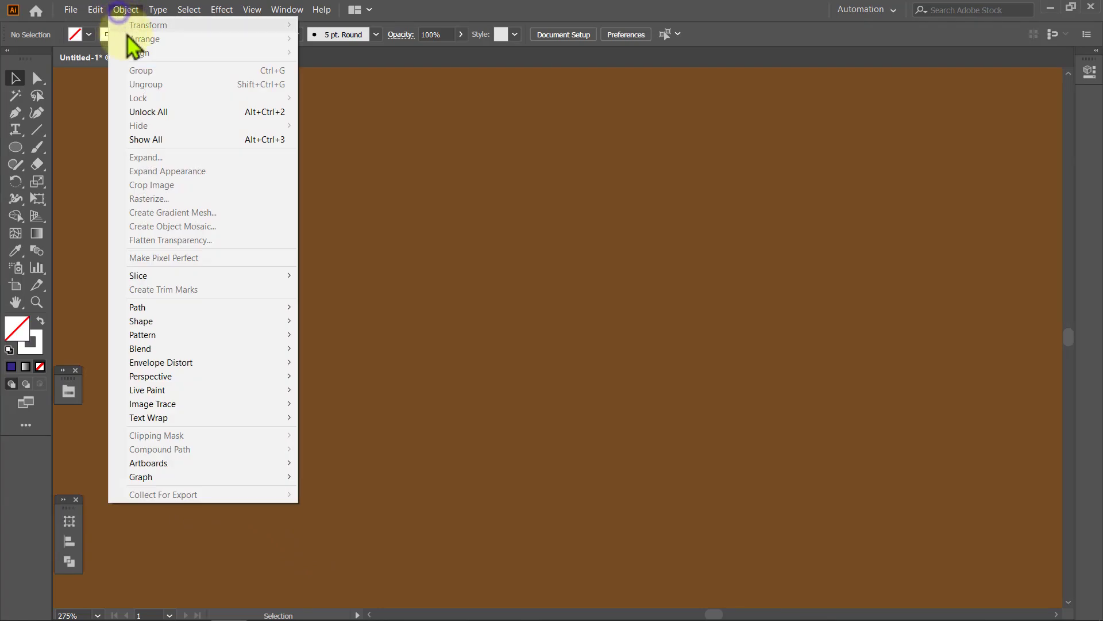
left_click(158, 139)
left_click(157, 138)
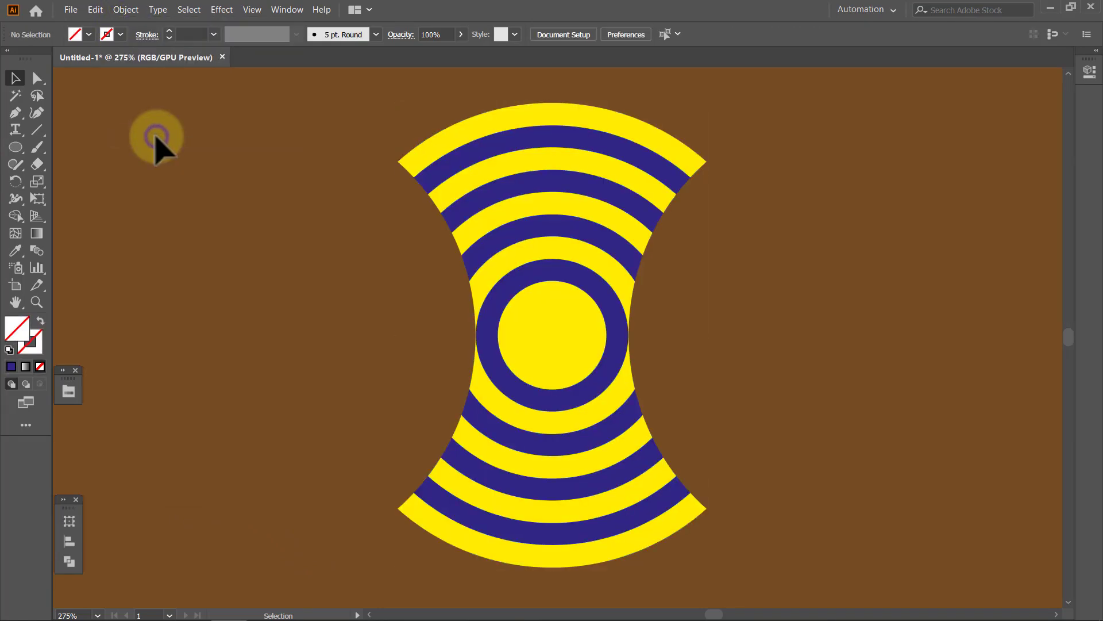
Recolour the yellow stripes white and the blue stripes black.
left_click(432, 153)
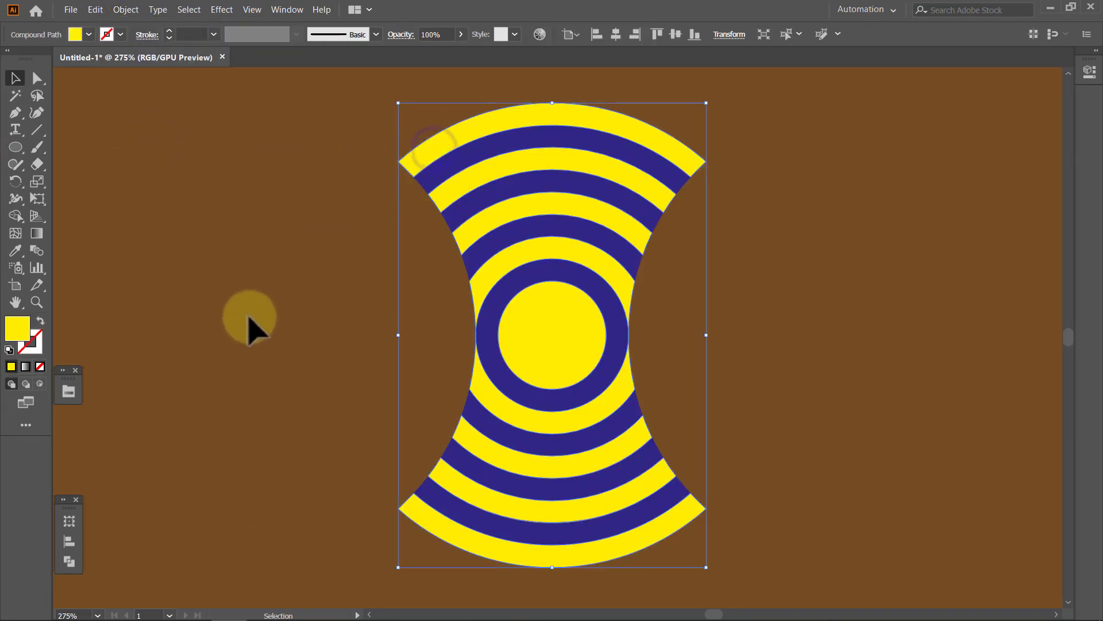
left_click(63, 370)
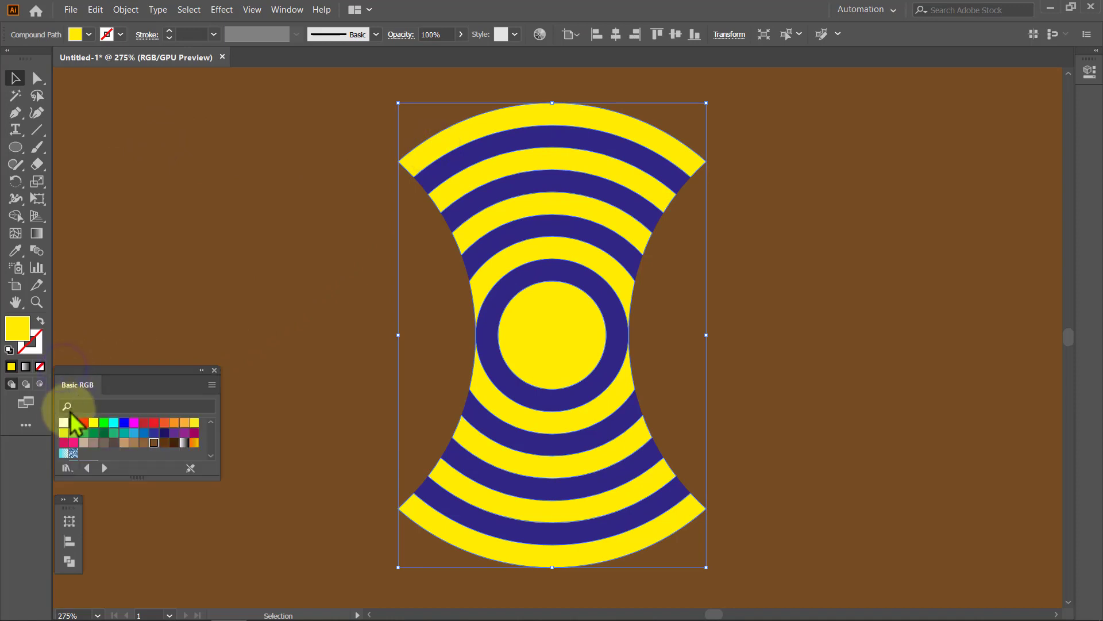
left_click(64, 423)
left_click(184, 304)
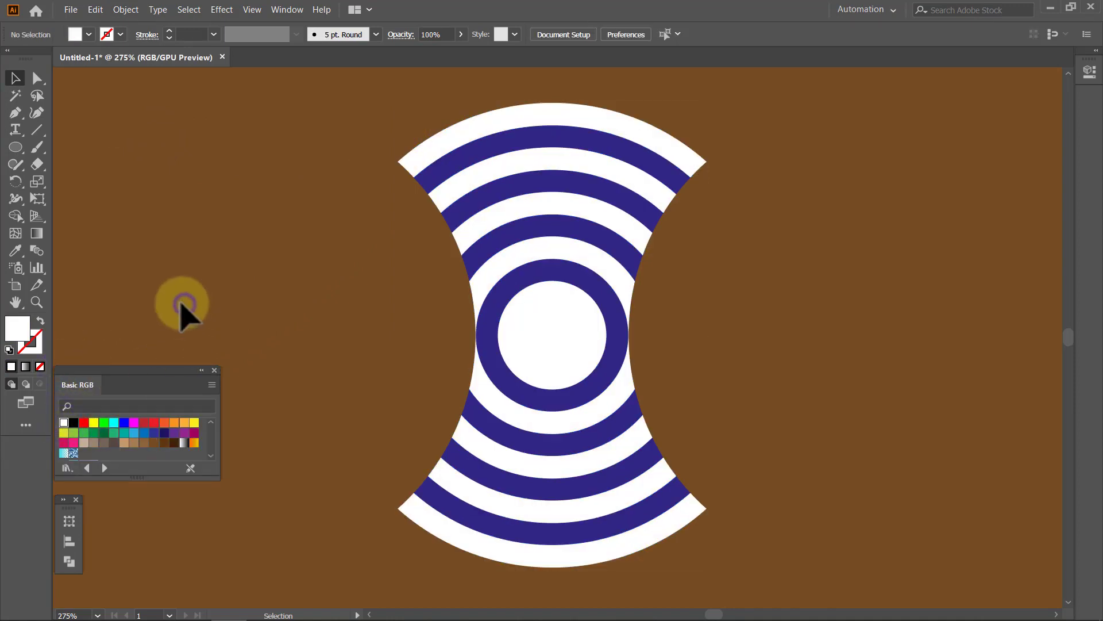
left_click(482, 384)
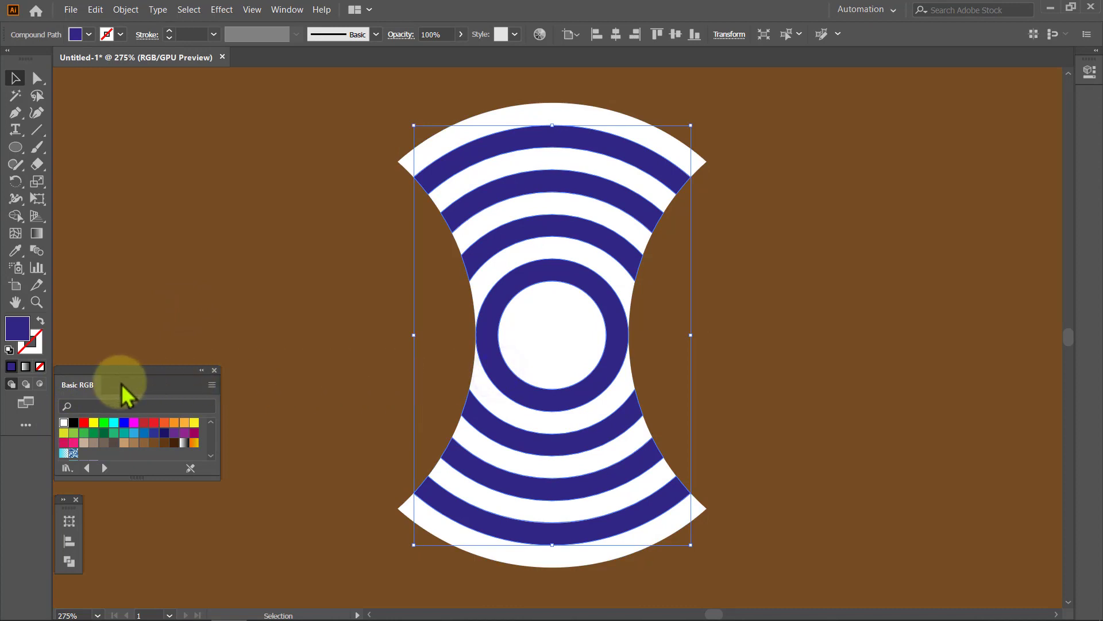
left_click(74, 423)
left_click(144, 335)
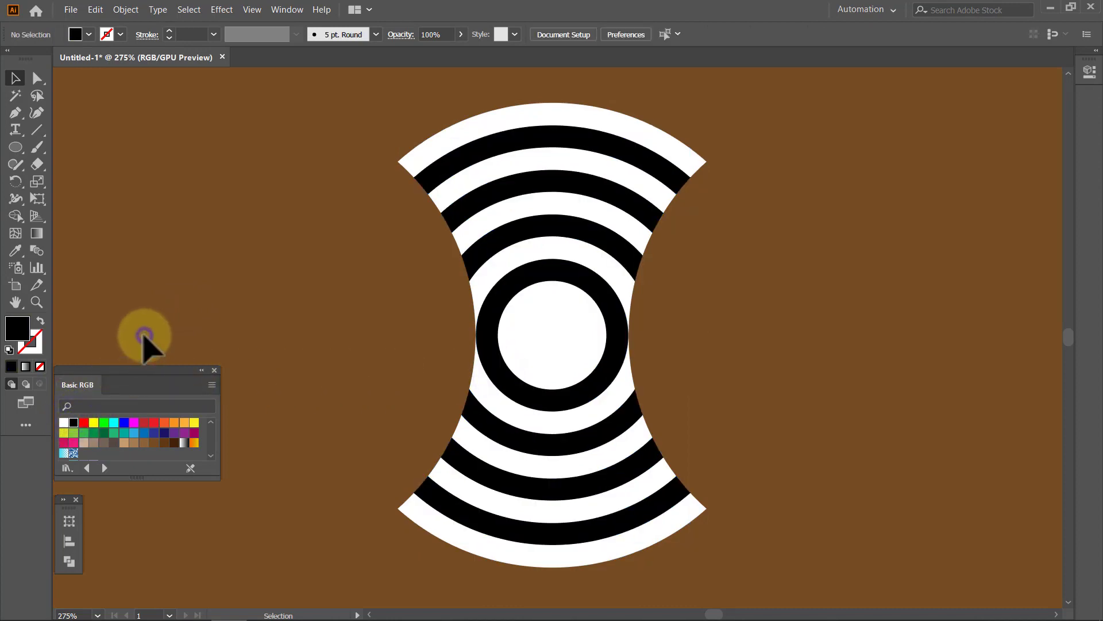
left_click(201, 370)
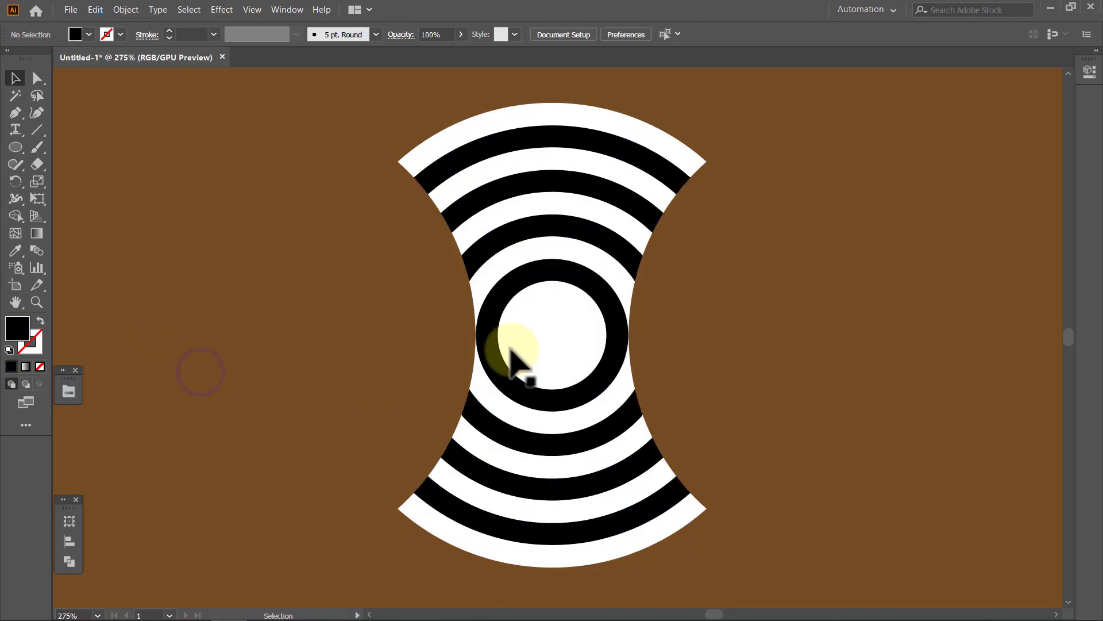
left_click(463, 434)
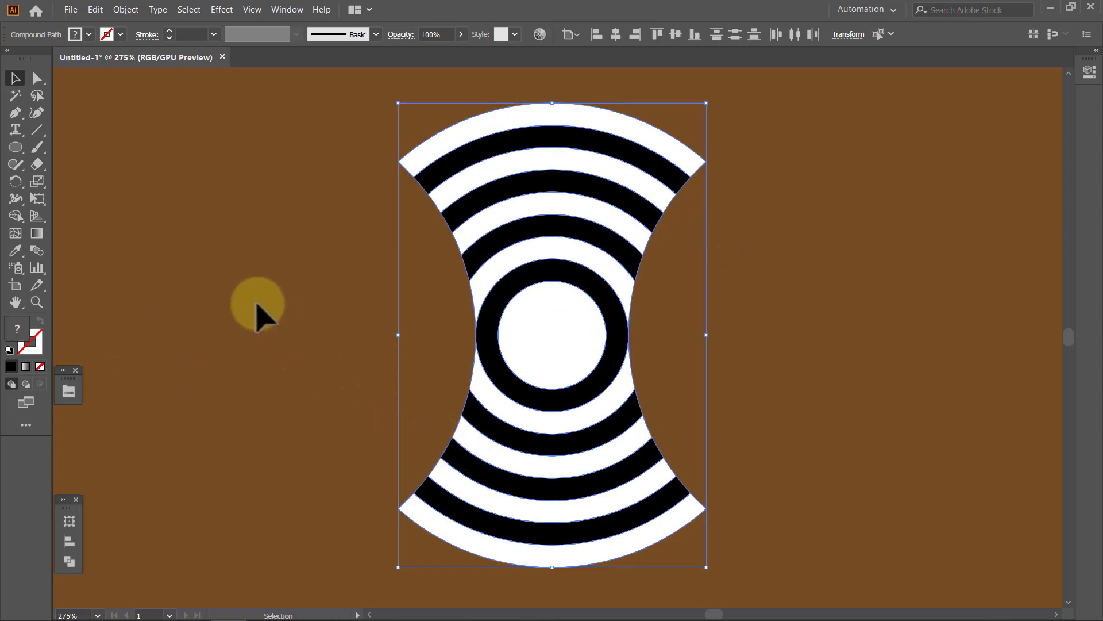
Group the striped artwork and make a copy rotated 90°.
left_click(126, 11)
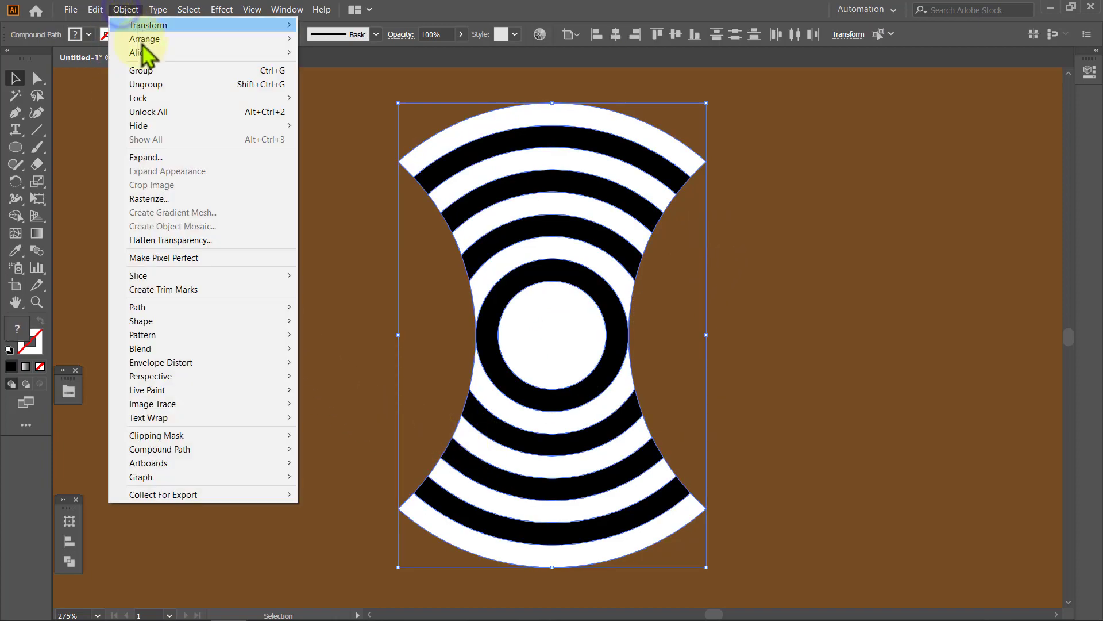
left_click(144, 71)
double_click(16, 182)
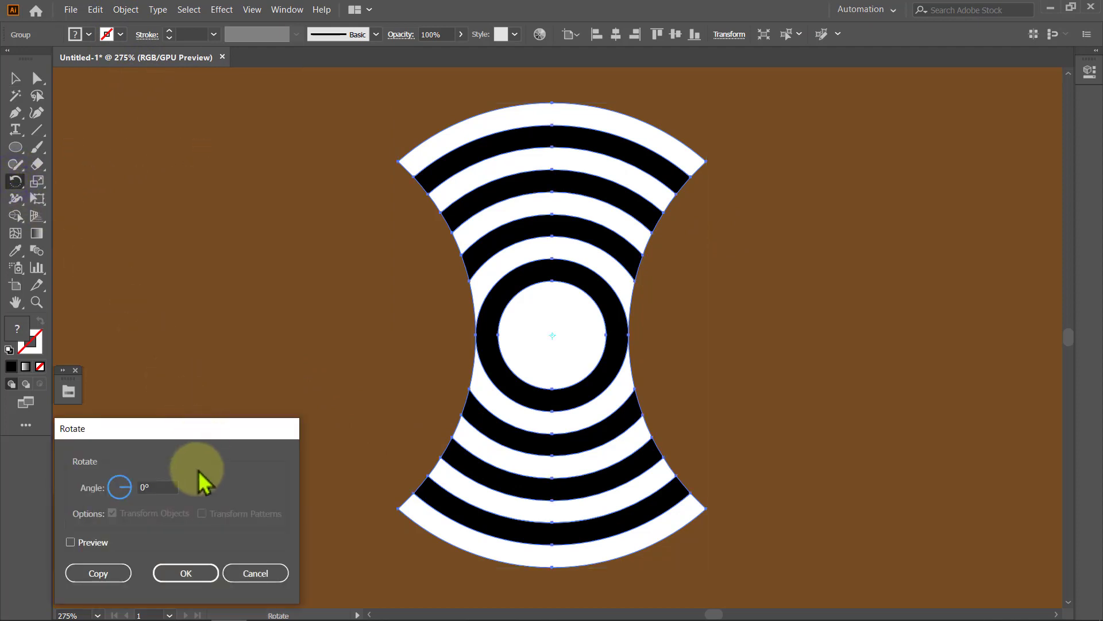
double_click(167, 483)
type("90")
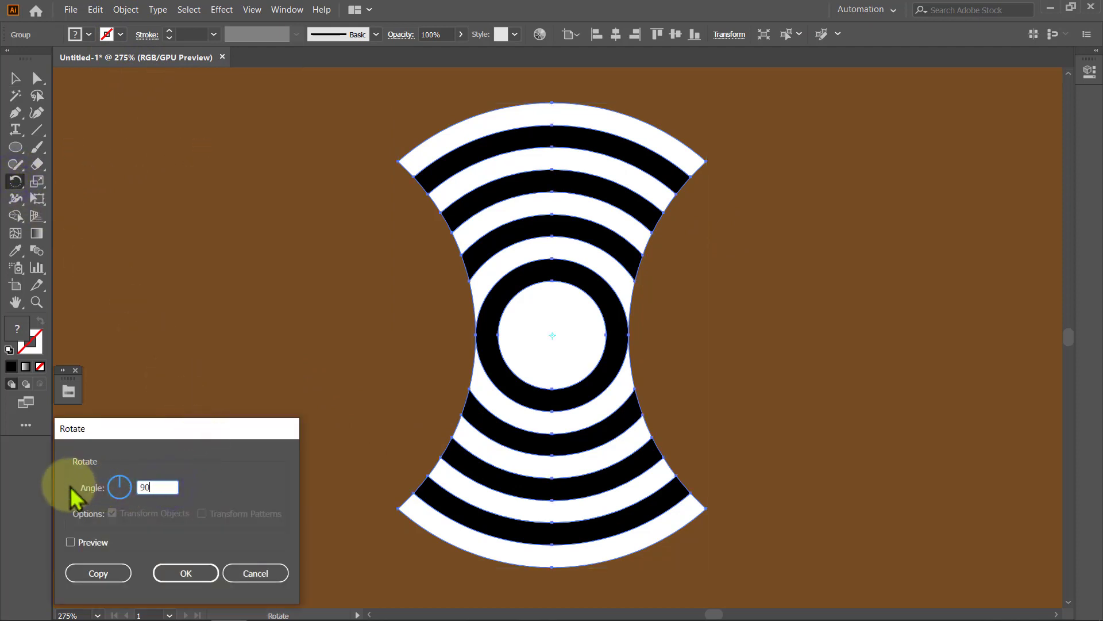
left_click(86, 543)
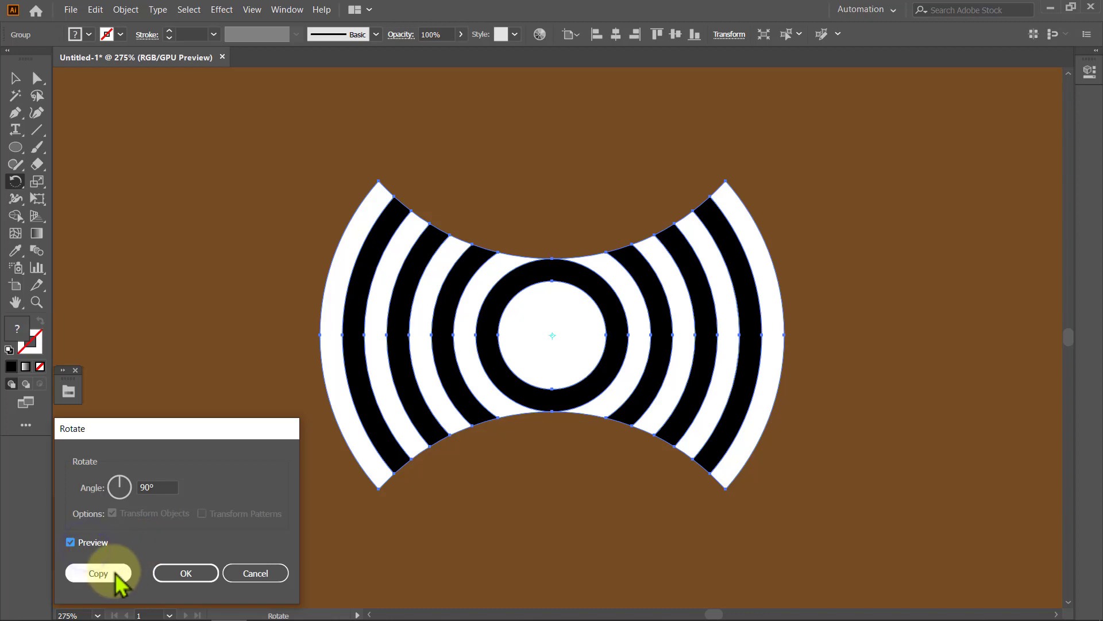
left_click(98, 572)
Position rotated copies horizontally on the right and left of the original.
key("v")
mouse_move(371, 460)
left_mouse_down()
mouse_move(435, 443)
mouse_move(673, 460)
left_mouse_up()
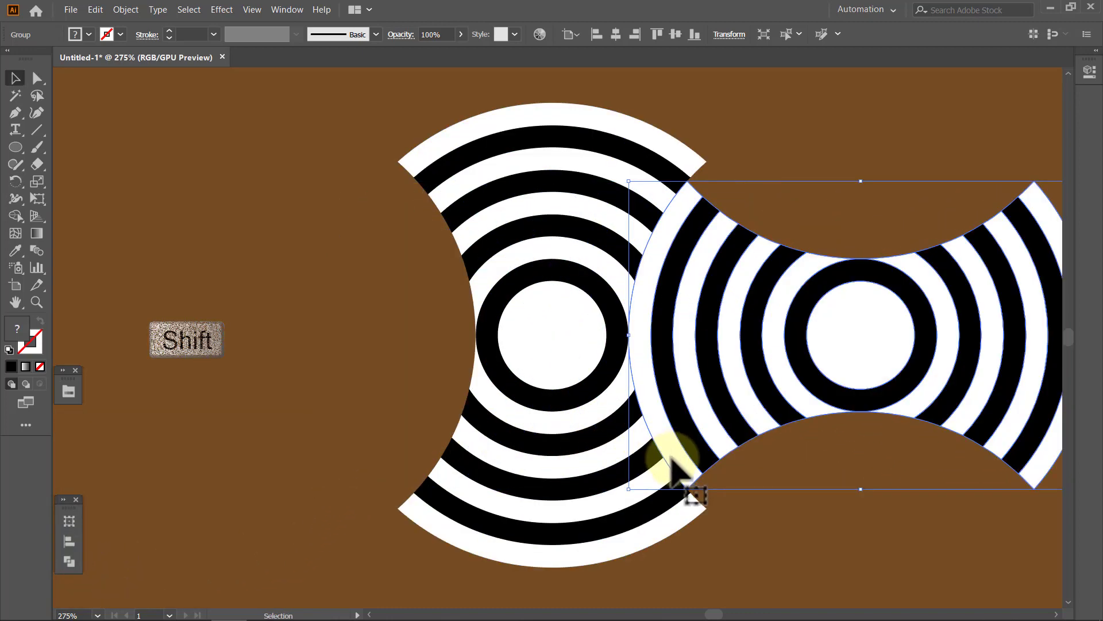
mouse_move(908, 356)
left_mouse_down()
mouse_move(729, 362)
mouse_move(525, 345)
mouse_move(456, 370)
mouse_move(313, 370)
mouse_move(288, 357)
left_mouse_up()
left_click(291, 517)
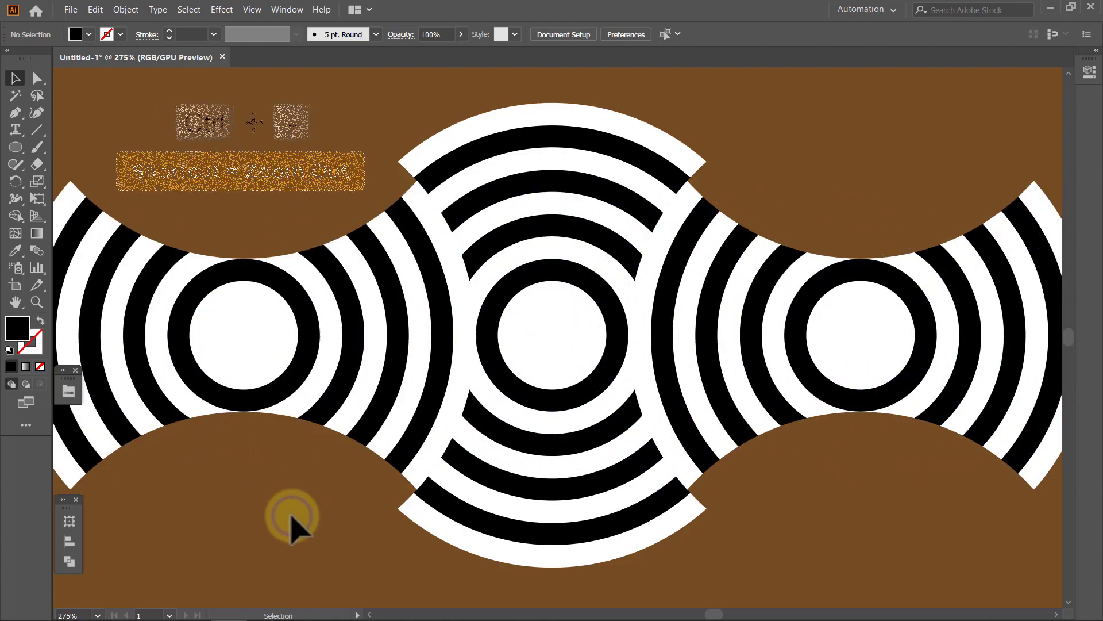
Zoom out and drag copies of the upright striped shape into position.
key("ctrl+minus")
key("ctrl+minus")
key("ctrl+minus")
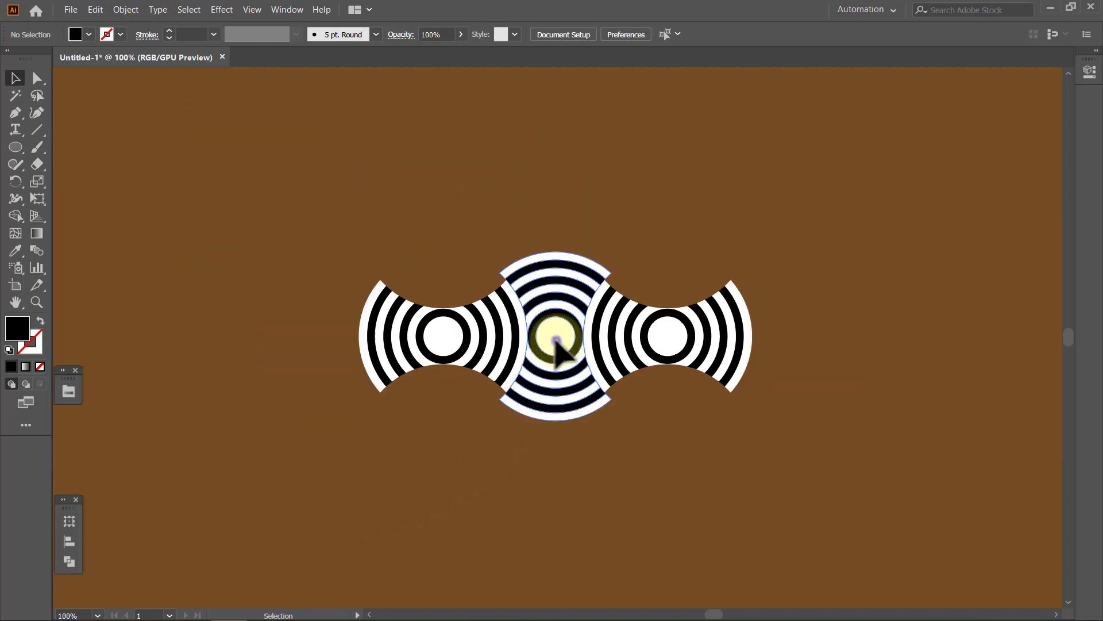
left_click_drag(555, 340, 444, 230)
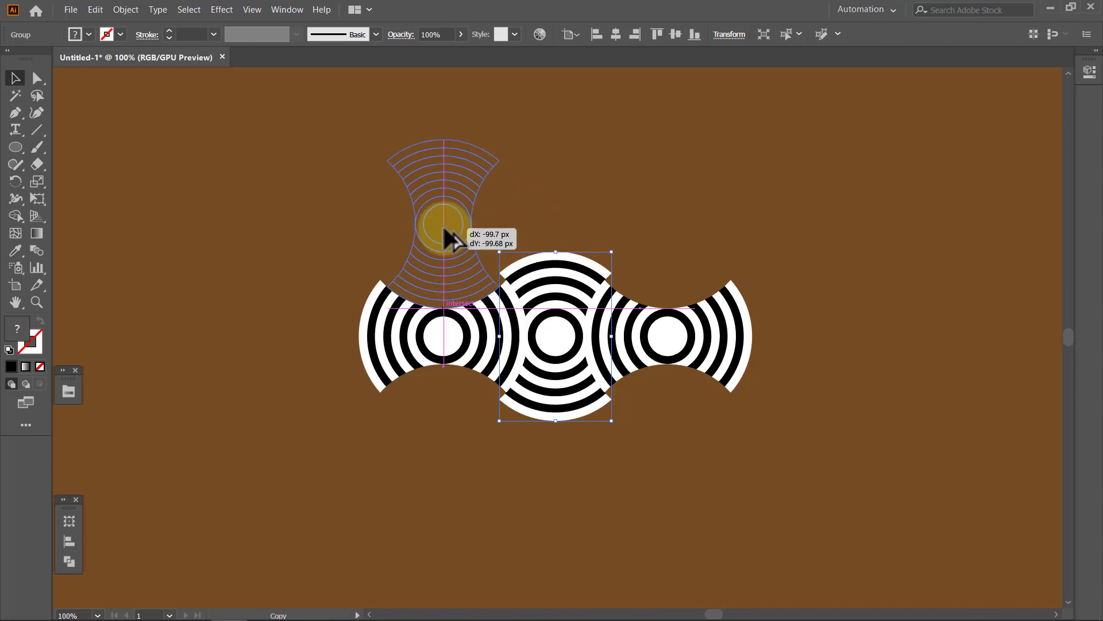
mouse_move(444, 230)
left_mouse_down()
mouse_move(438, 442)
mouse_move(661, 448)
mouse_move(683, 332)
mouse_move(683, 229)
left_mouse_up()
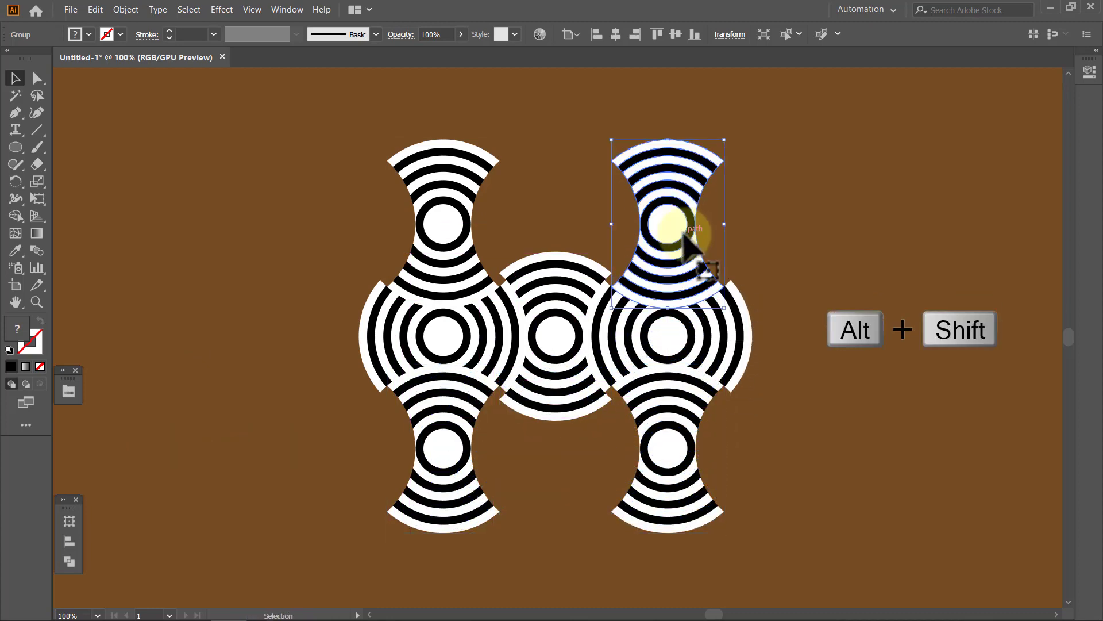
left_click(753, 253)
Copy the middle-right ring group into the top and bottom middle gaps, then select everything.
left_click(725, 358)
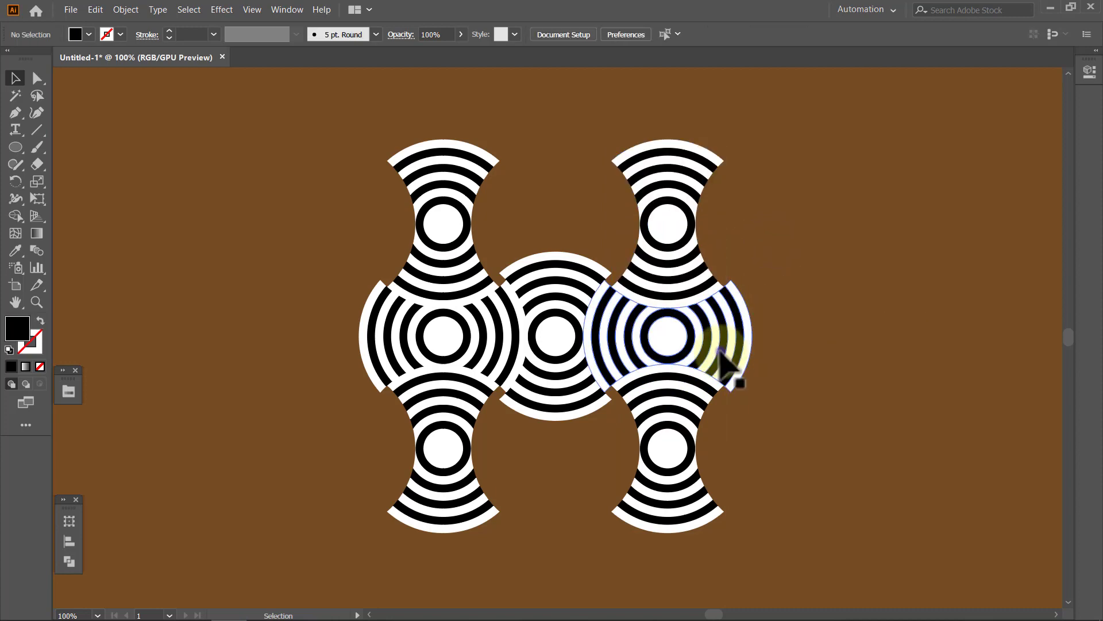
left_click_drag(721, 361, 616, 247)
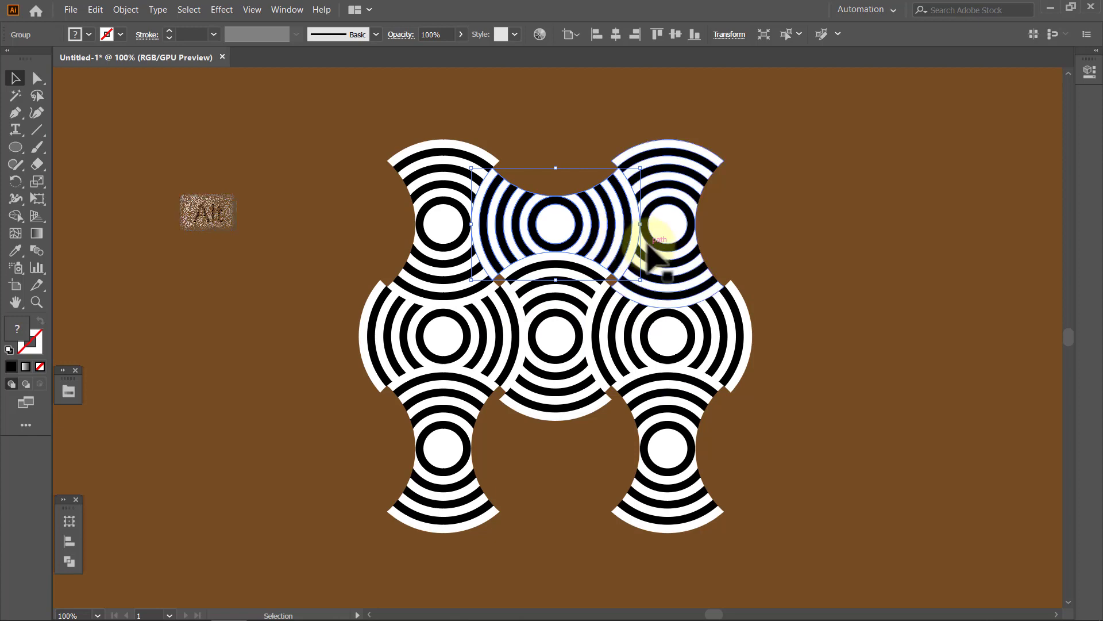
left_click_drag(561, 226, 555, 441)
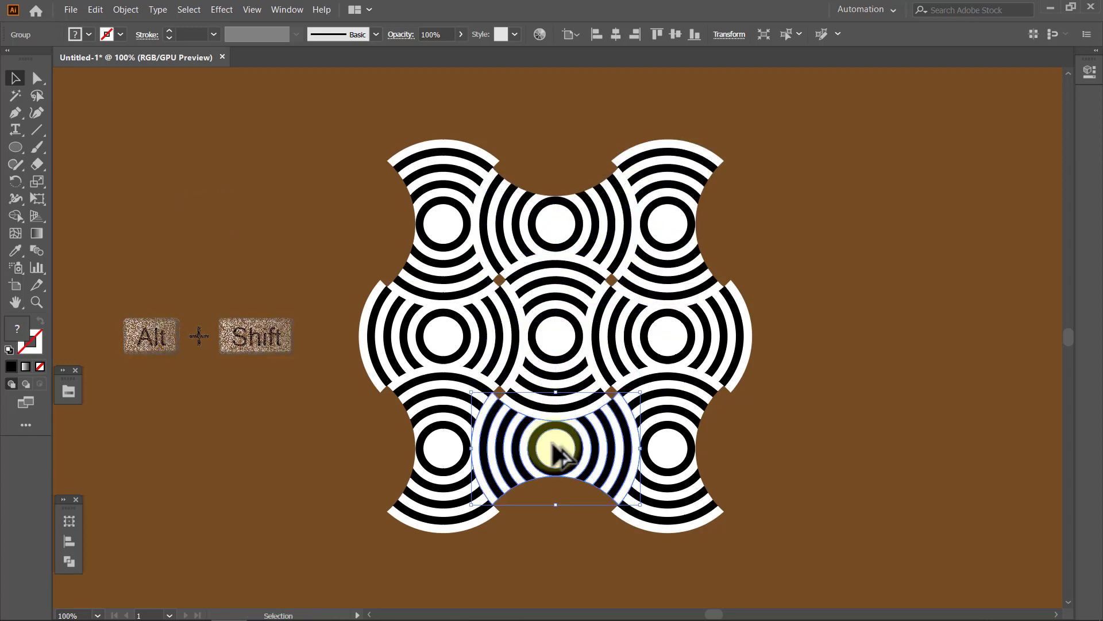
left_click(786, 429)
left_click_drag(804, 181, 718, 276)
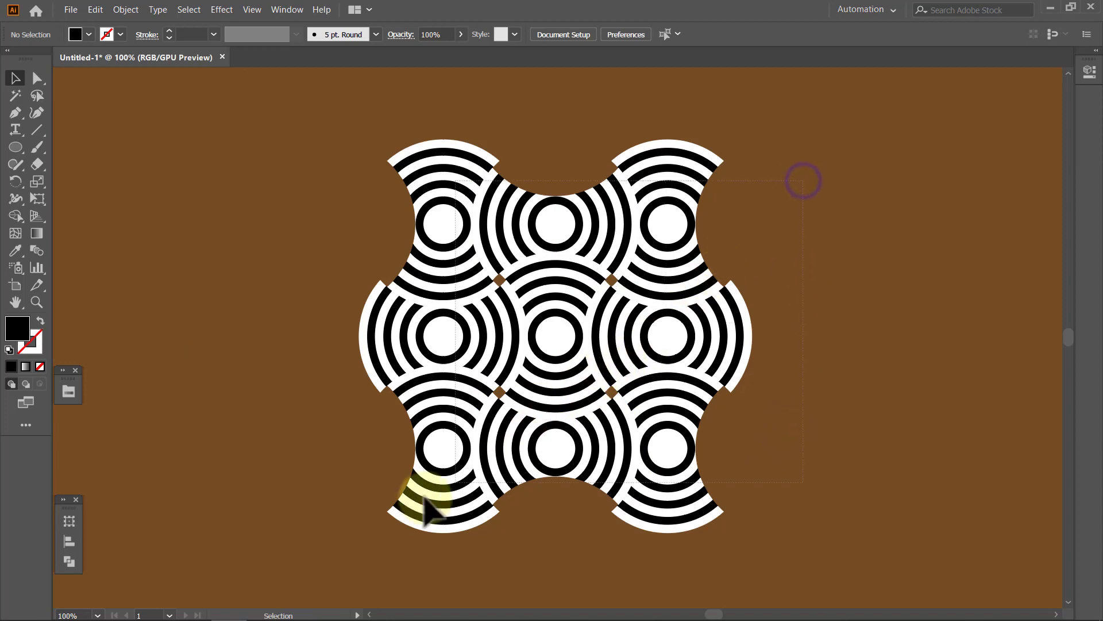
left_click_drag(428, 508, 422, 513)
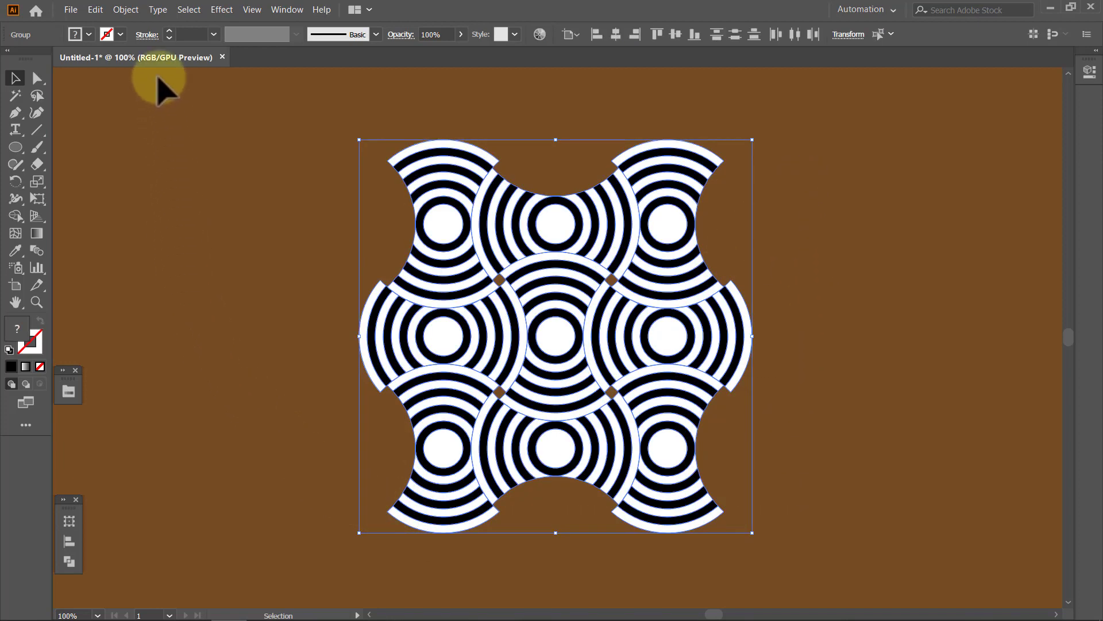
Group the entire ring pattern and rotate it 45°.
left_click(125, 10)
left_click(141, 70)
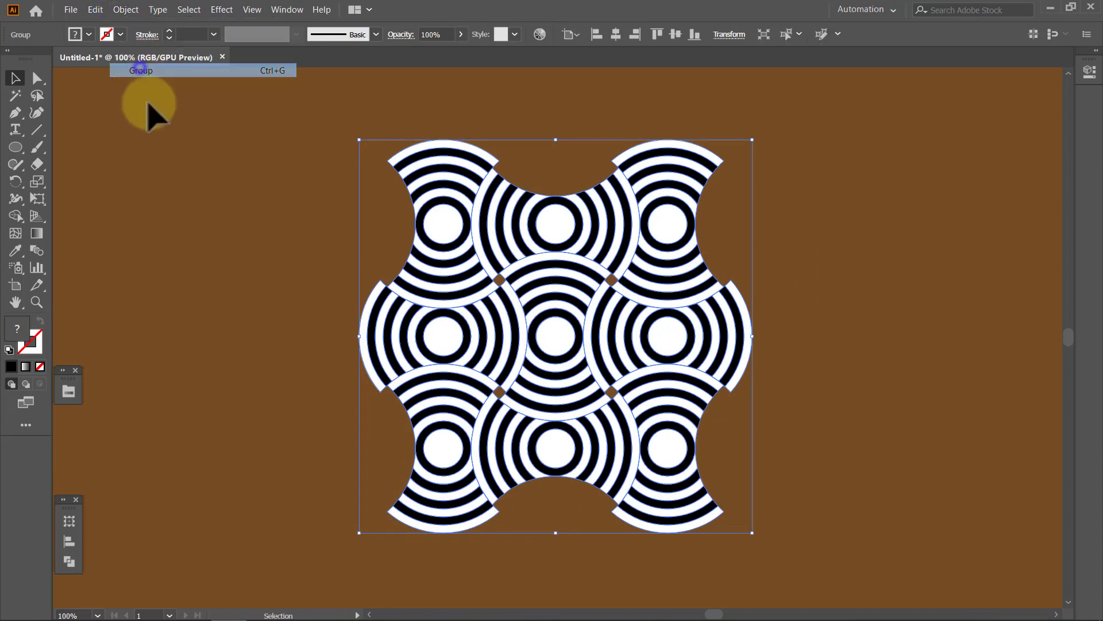
double_click(15, 181)
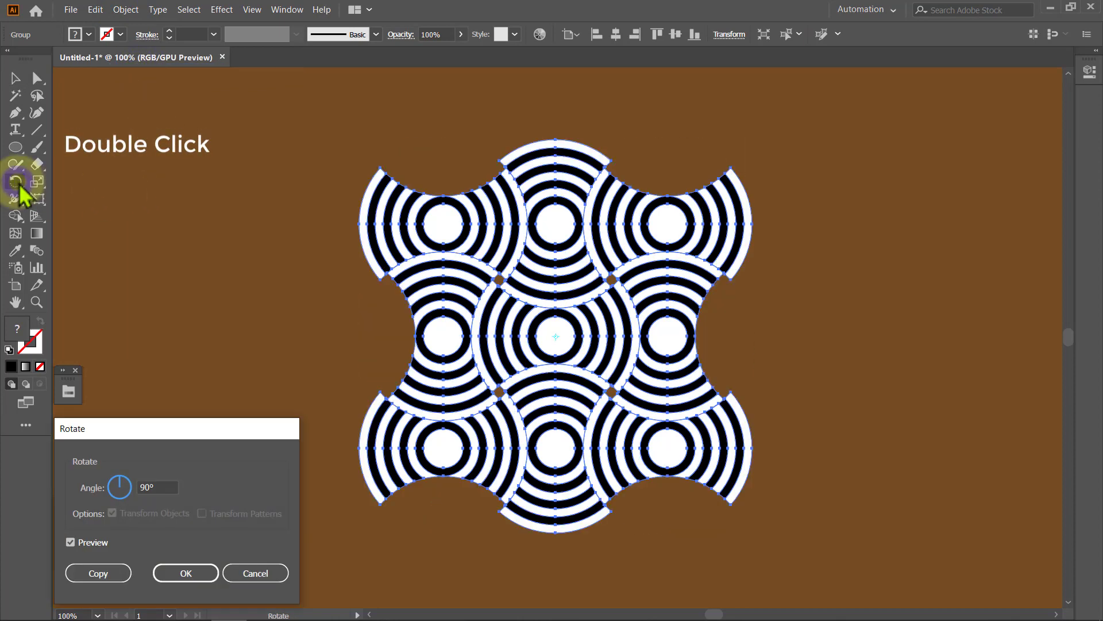
left_click_drag(141, 481, 75, 491)
type("45")
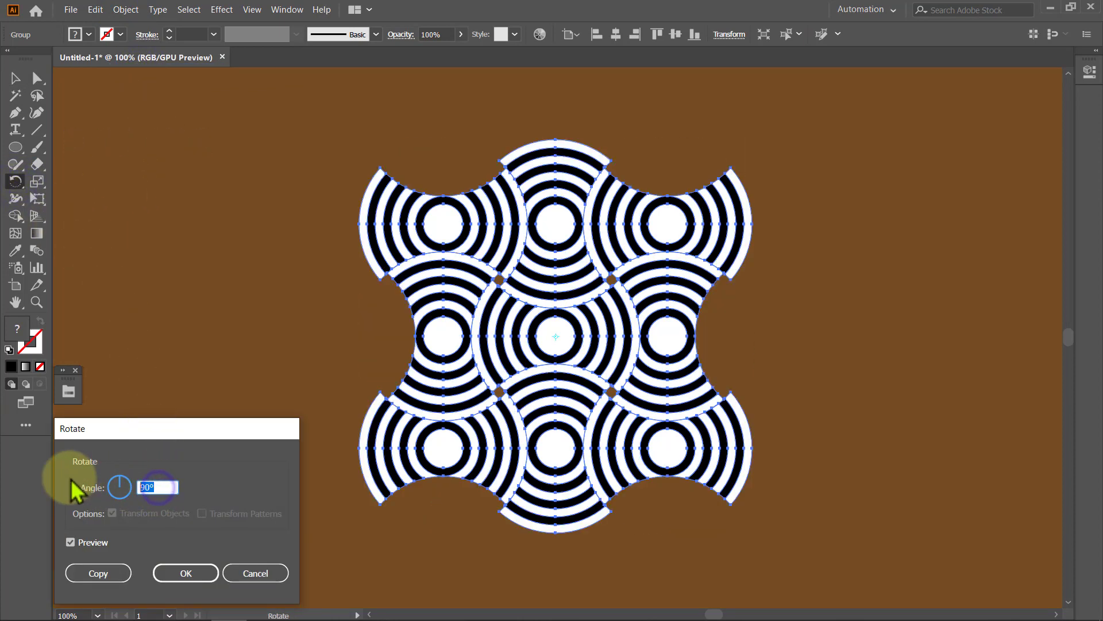
left_click(186, 573)
key("v")
left_click(167, 578)
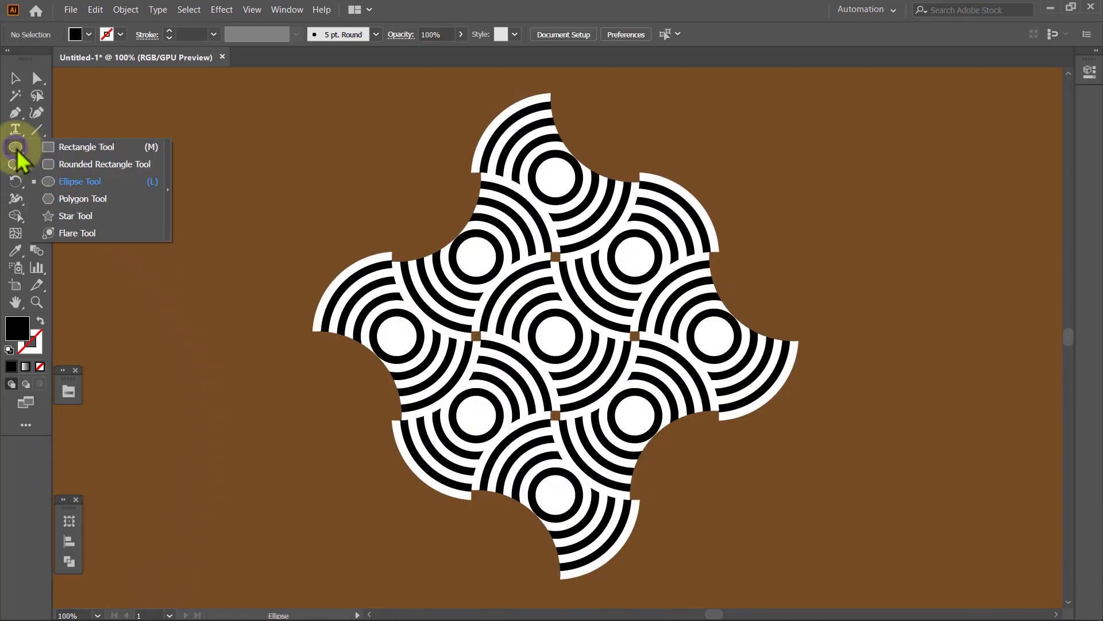
Draw a 140.979 × 140.979 px square centred on the rotated pattern and select it.
left_click(66, 148)
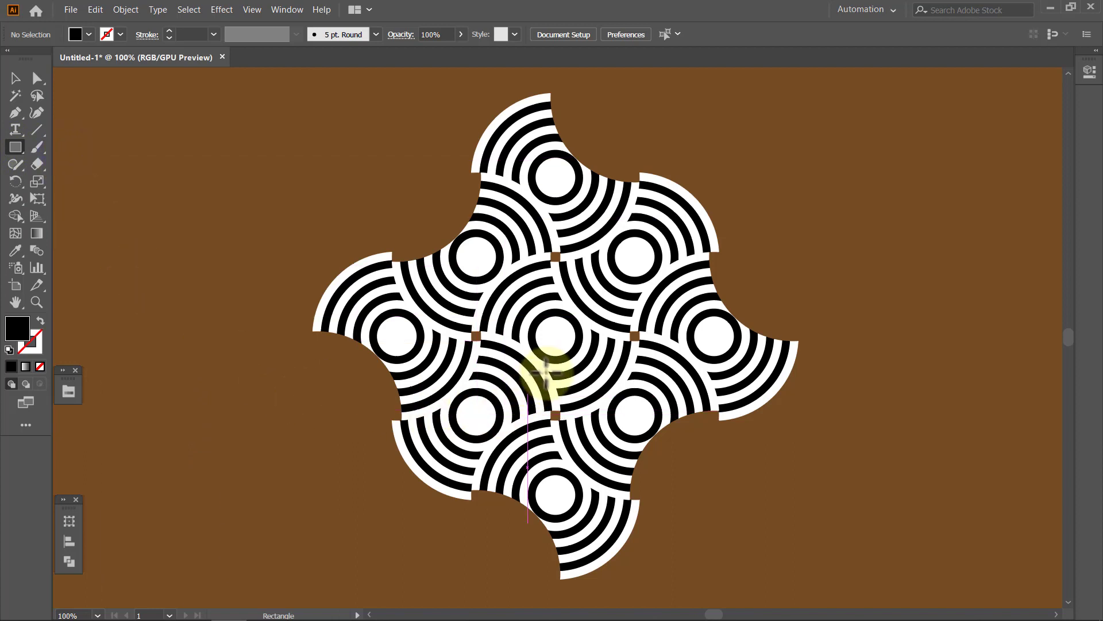
left_click(555, 337, "alt")
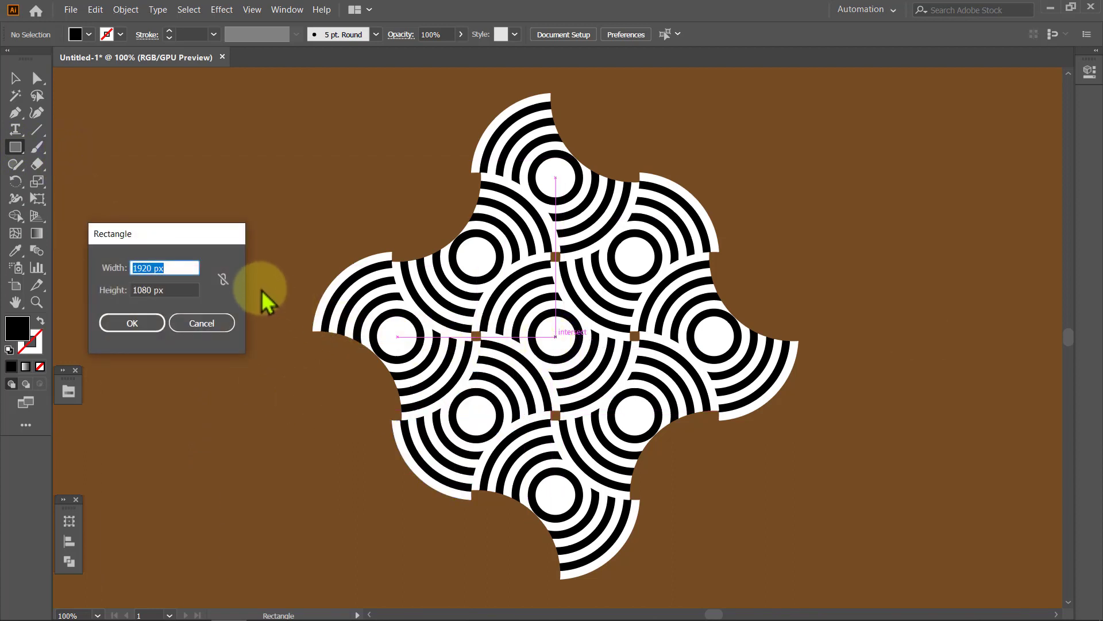
type("140.97")
type("9")
left_click(175, 290)
left_click_drag(175, 289, 106, 294)
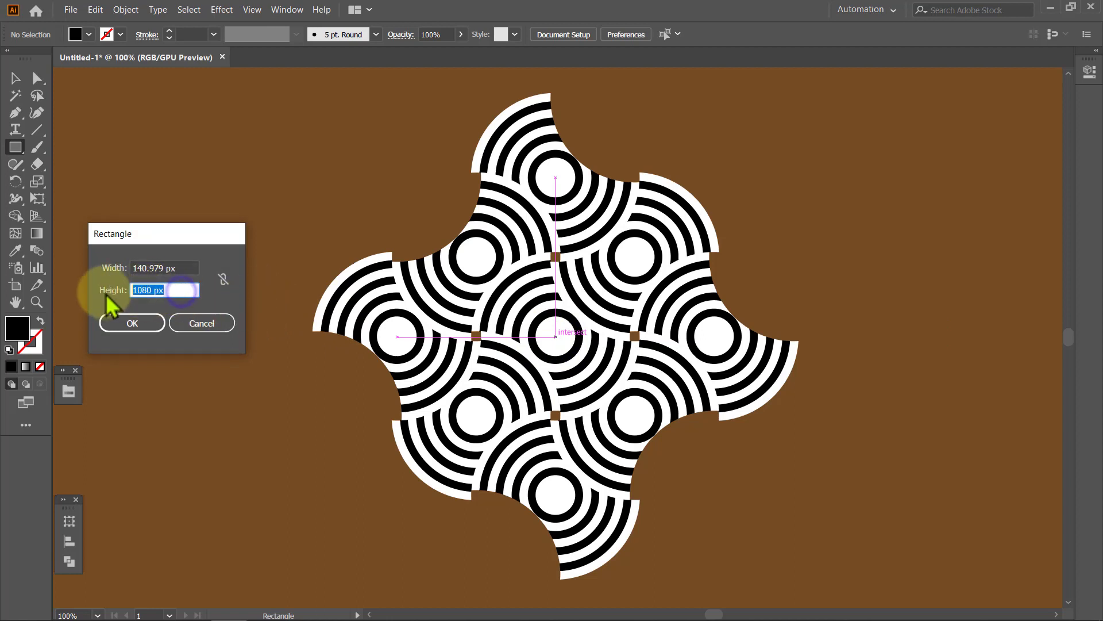
type("140.")
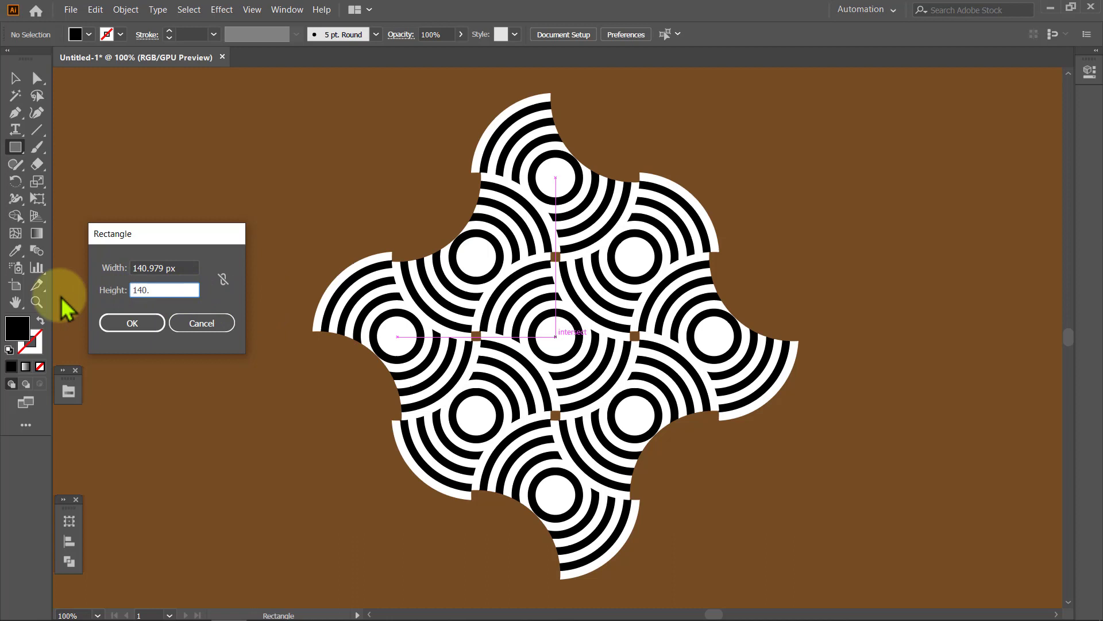
type("979")
left_click(108, 324)
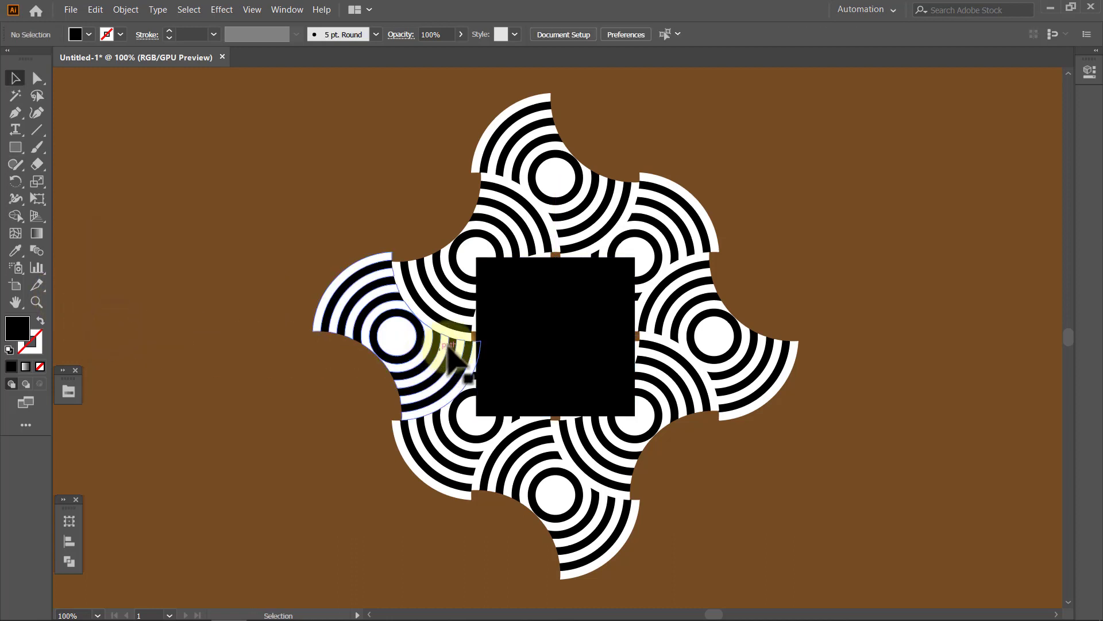
left_click(498, 343)
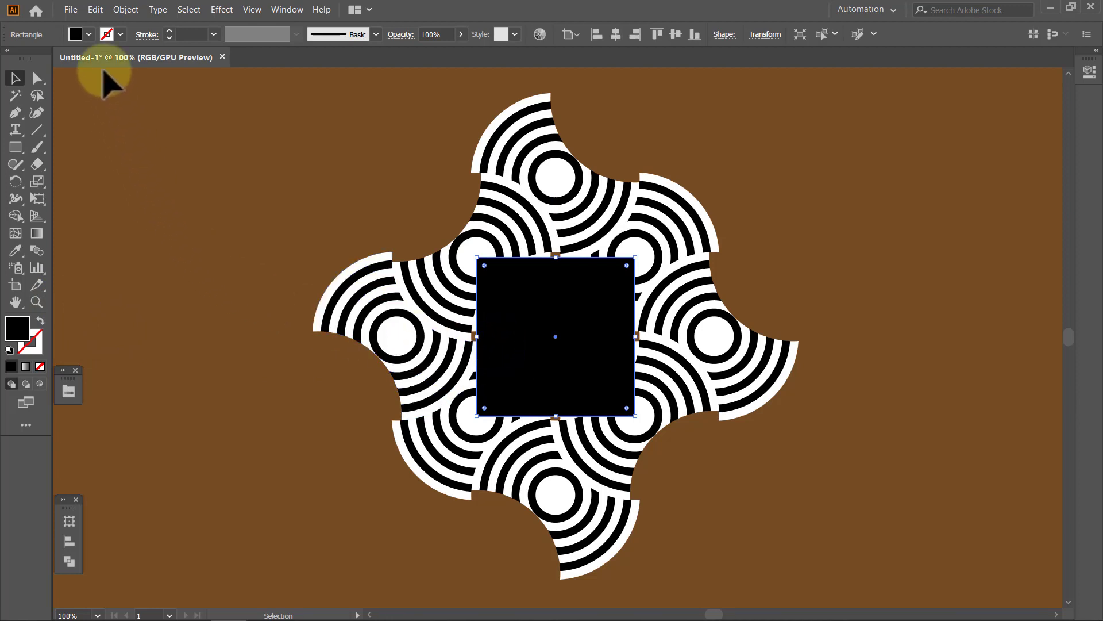
left_click(95, 10)
Copy the square, then crop the ring pattern to it with Pathfinder Crop.
left_click(112, 66)
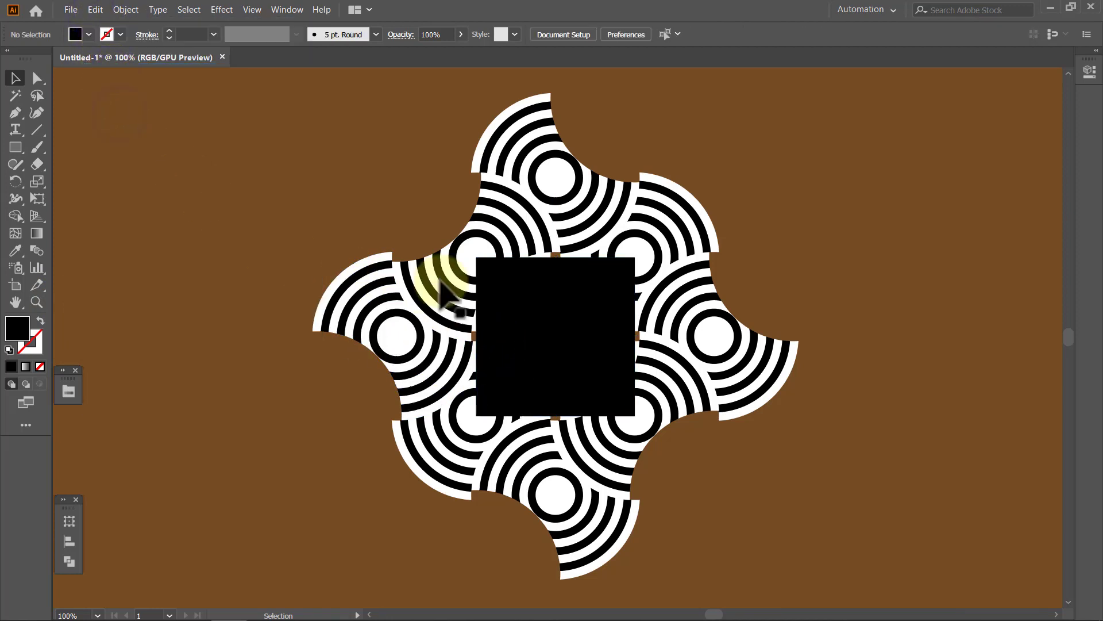
left_click_drag(789, 243, 554, 339)
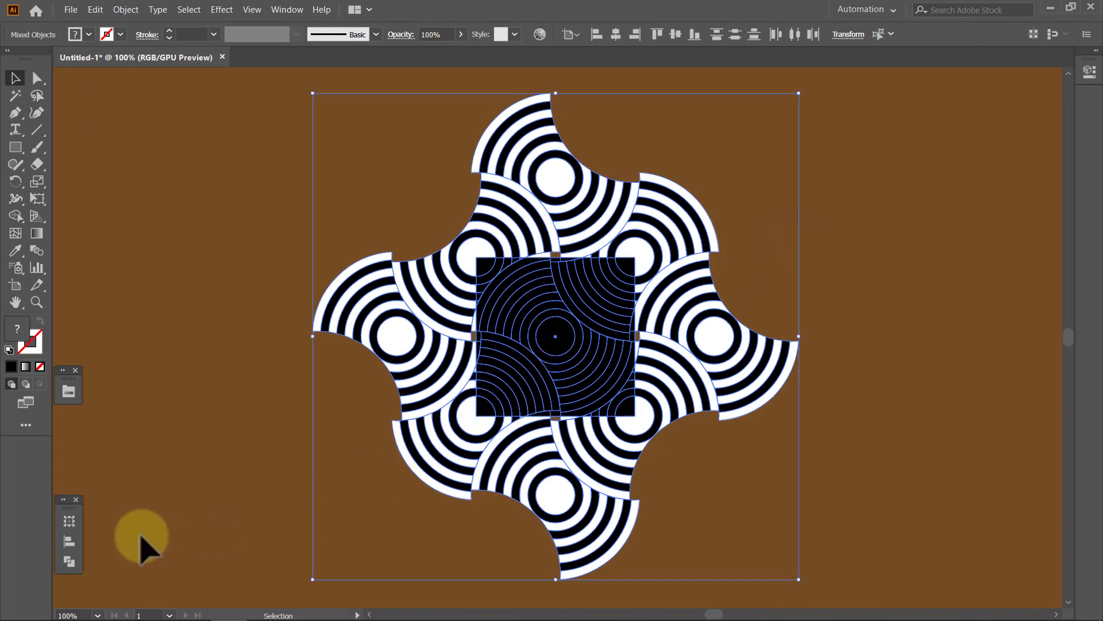
left_click(63, 500)
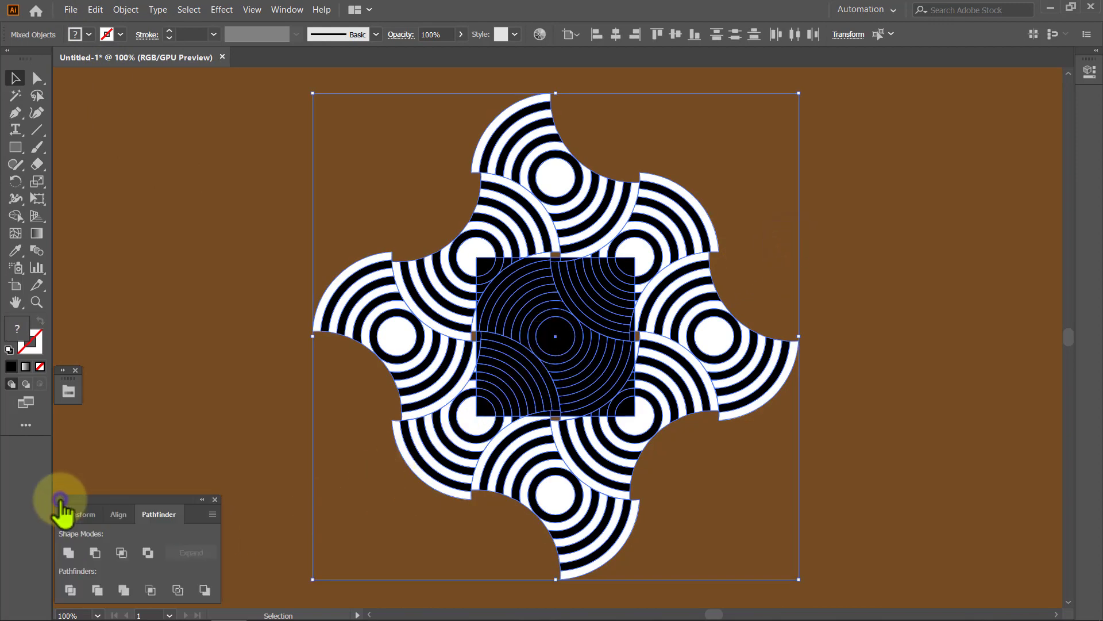
left_click(149, 590)
left_click(296, 527)
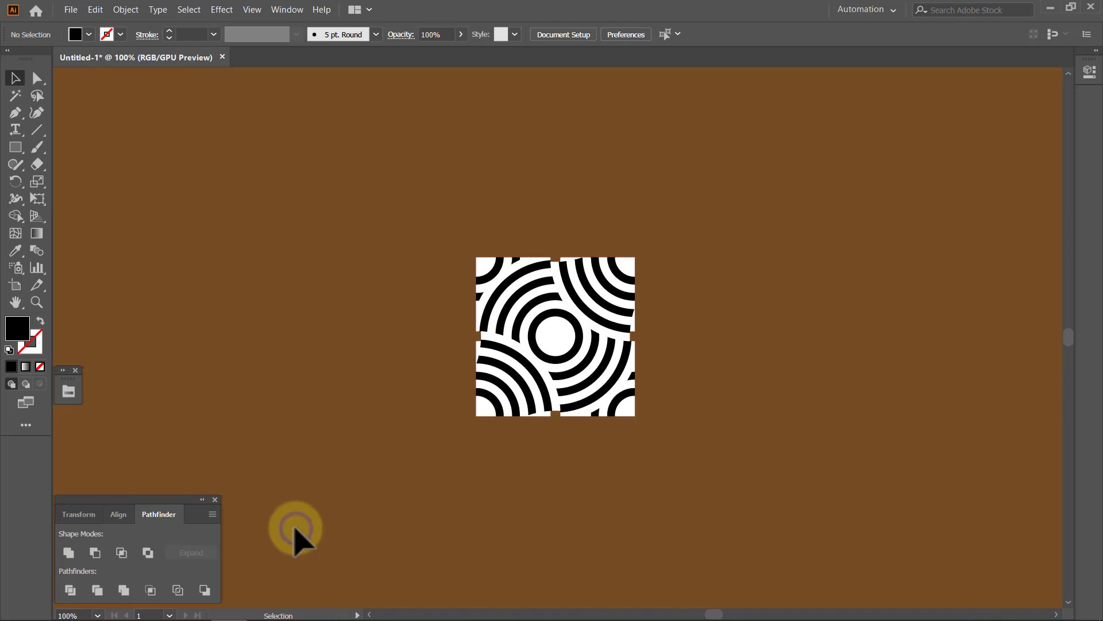
left_click(214, 499)
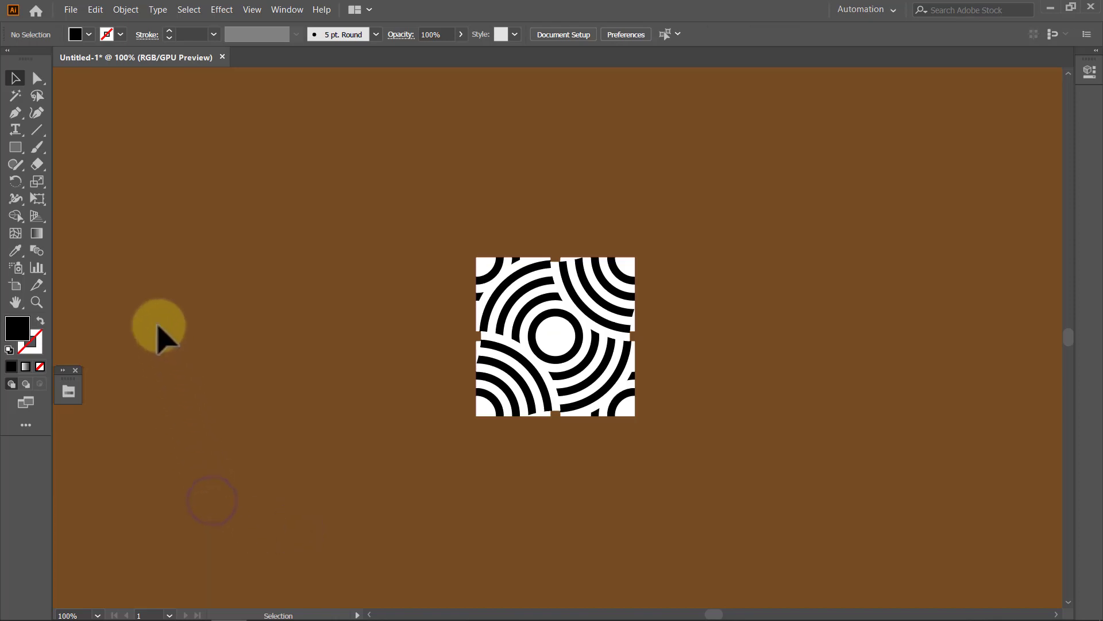
Paste the square in place, fill it white, and send it behind the tile.
left_click(96, 11)
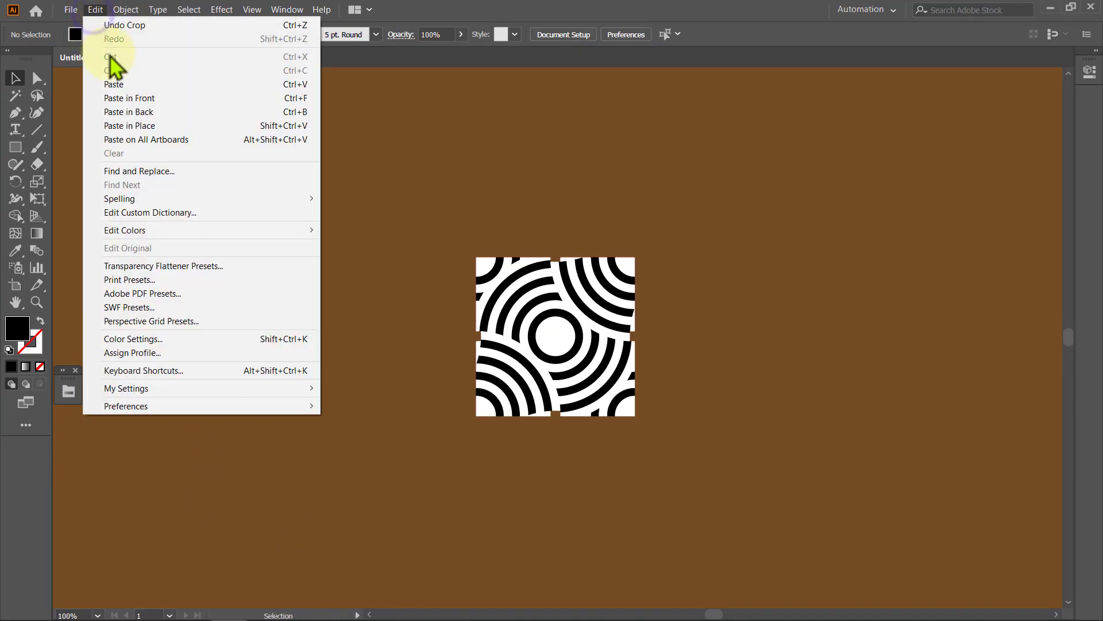
left_click(127, 125)
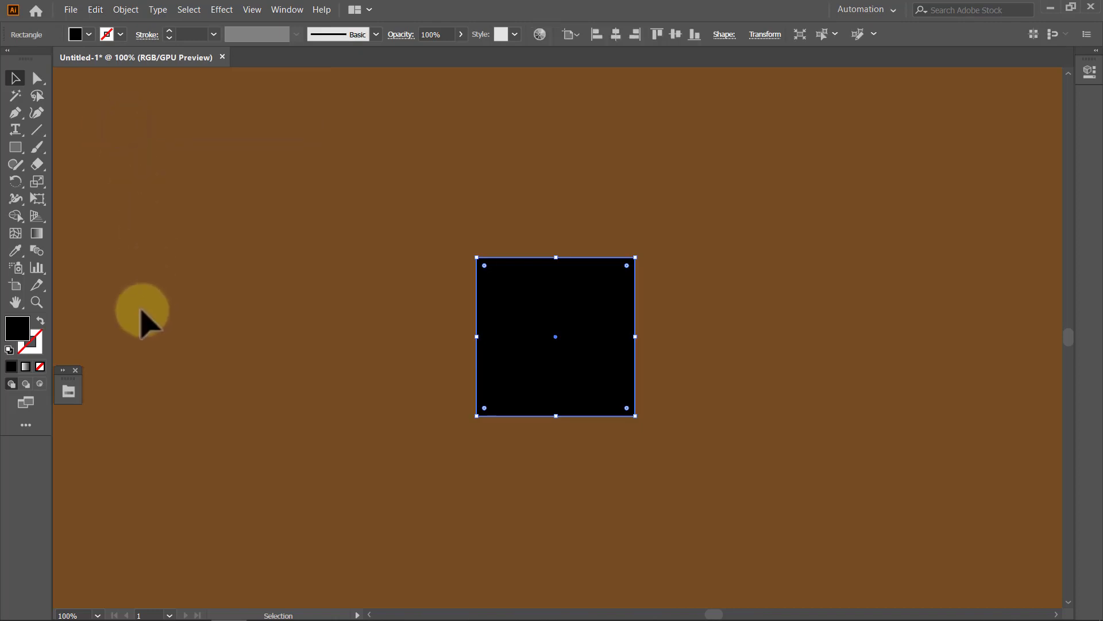
left_click(63, 371)
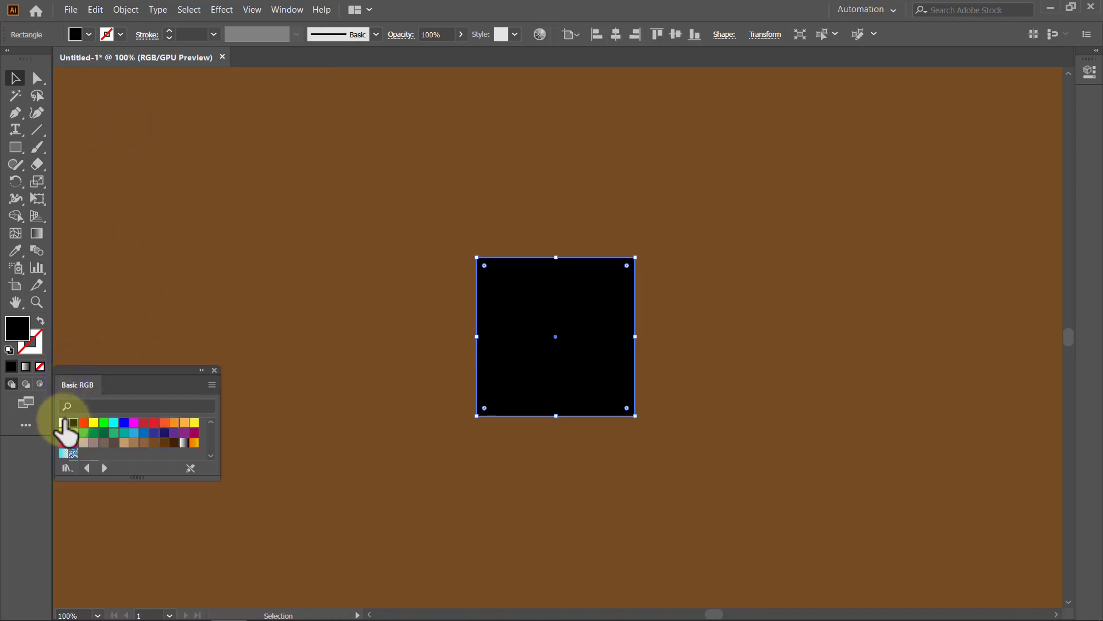
left_click(64, 423)
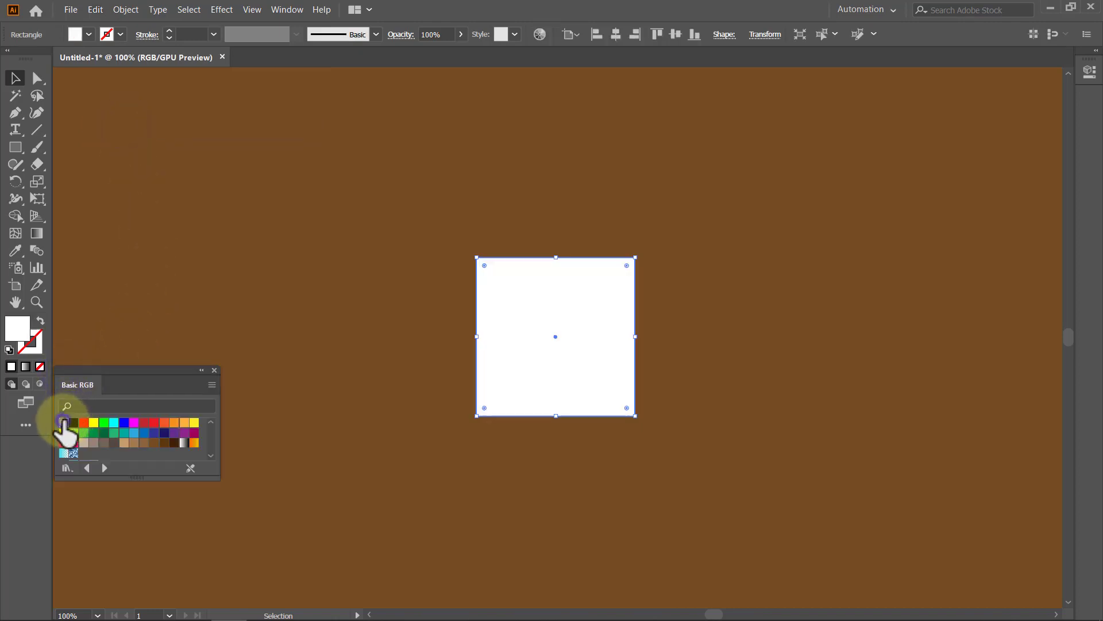
left_click(214, 370)
key("ctrl+bracketleft")
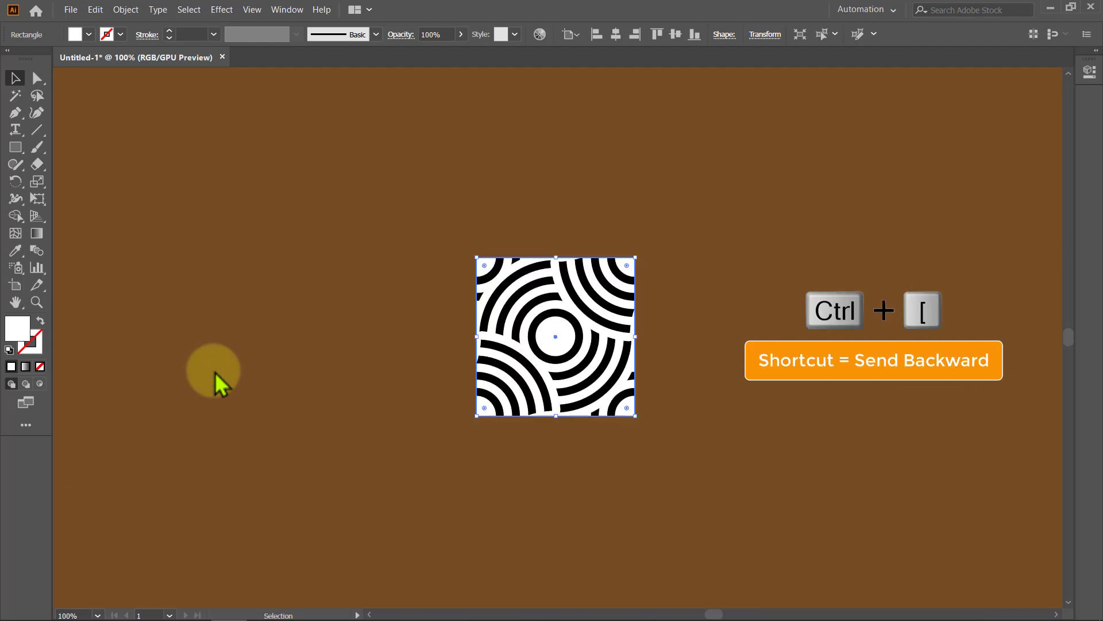
left_click(215, 371)
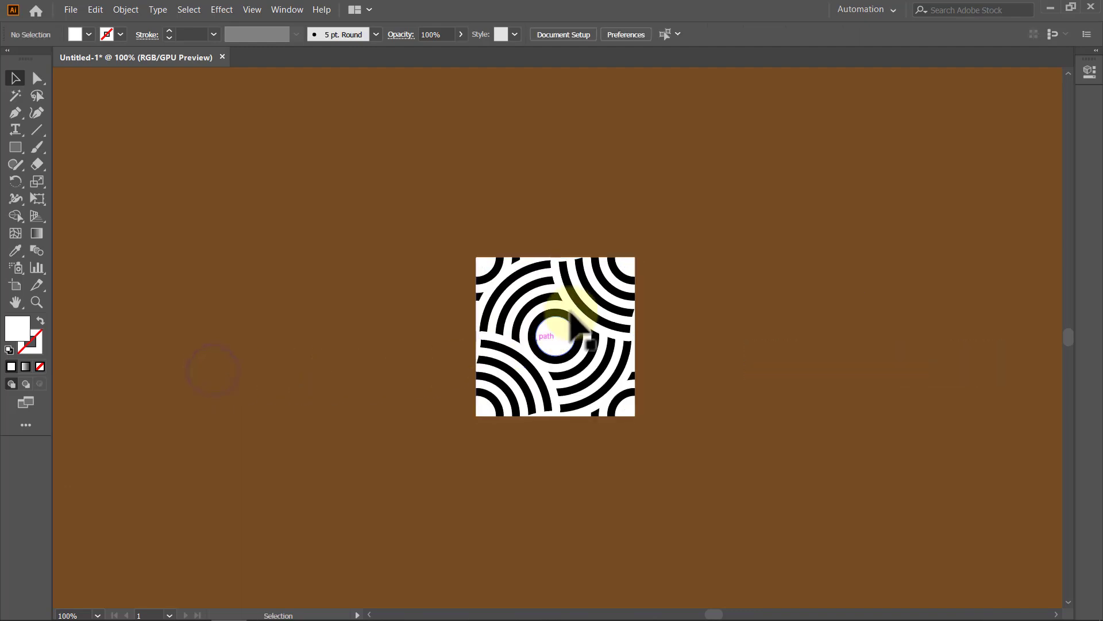
Group the whole tile with its white backing and fit the artboard in the window.
left_click_drag(673, 214, 428, 493)
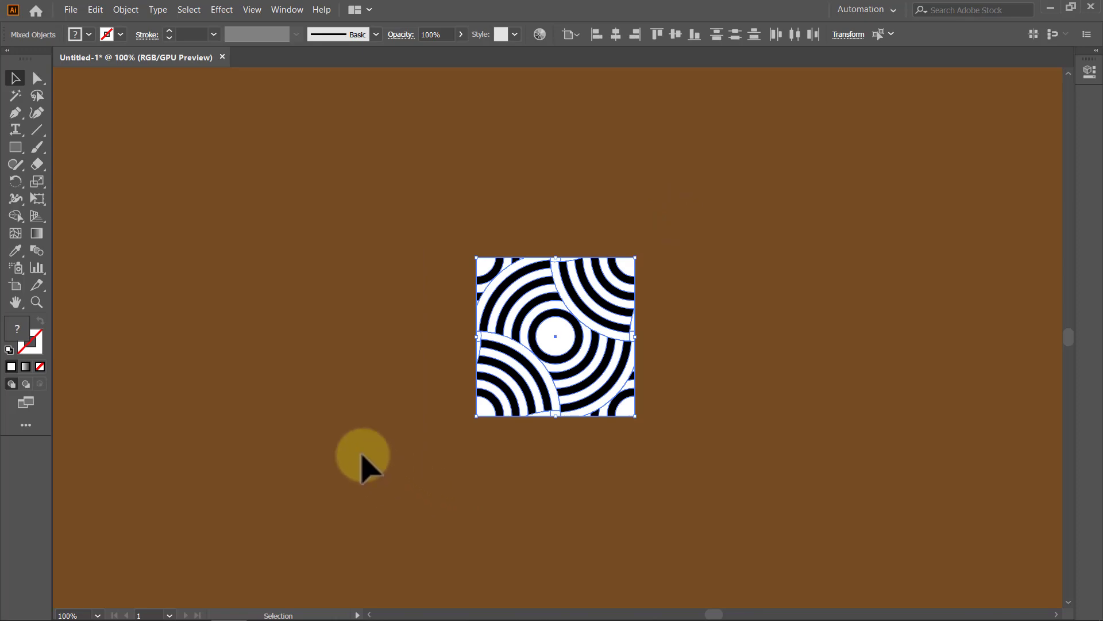
left_click(126, 10)
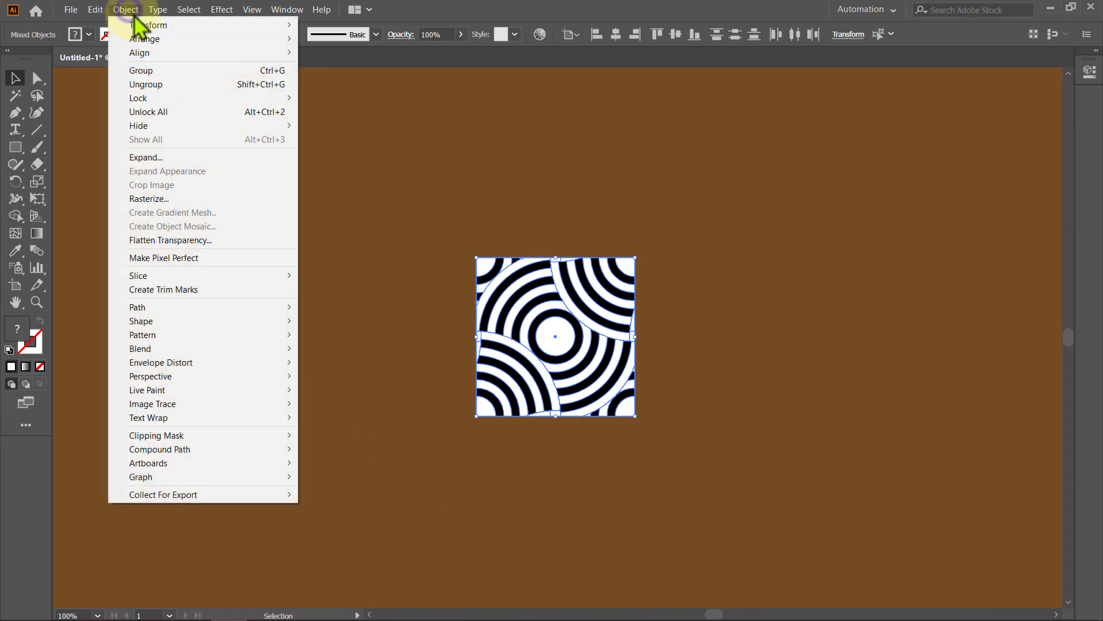
left_click(152, 70)
left_click(171, 102)
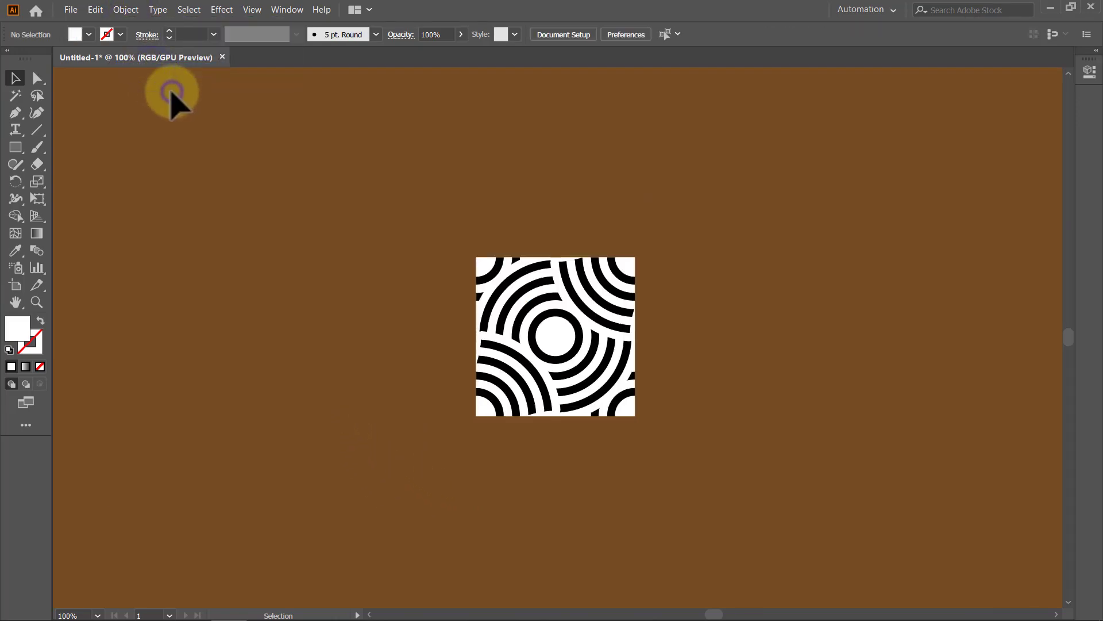
key("ctrl+0")
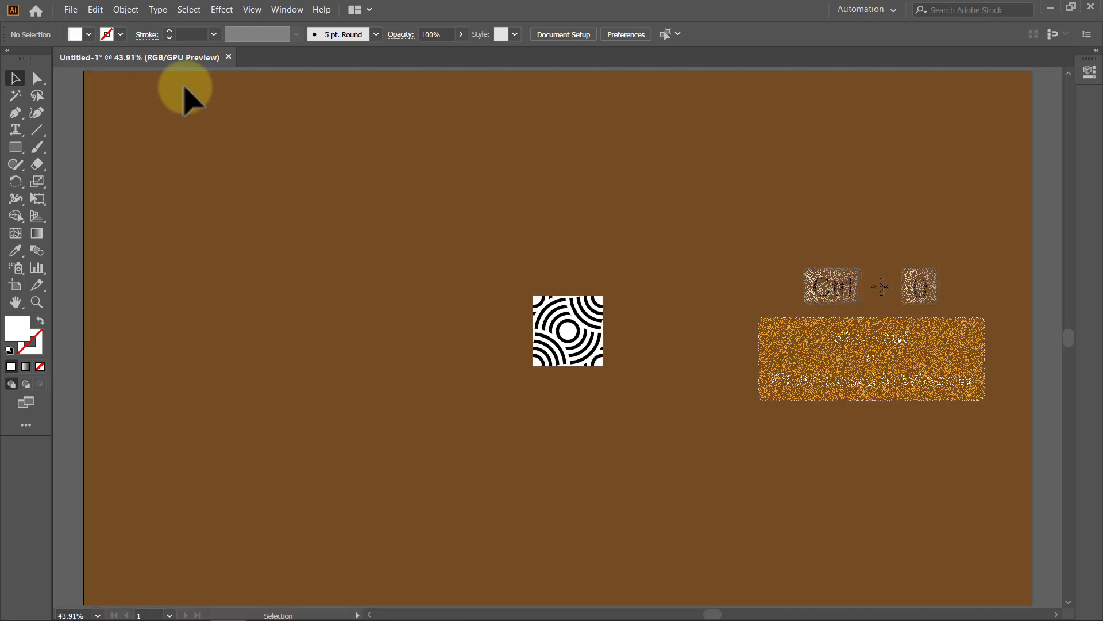
Save the ring tile as a pattern swatch and delete the original tile.
left_click(287, 10)
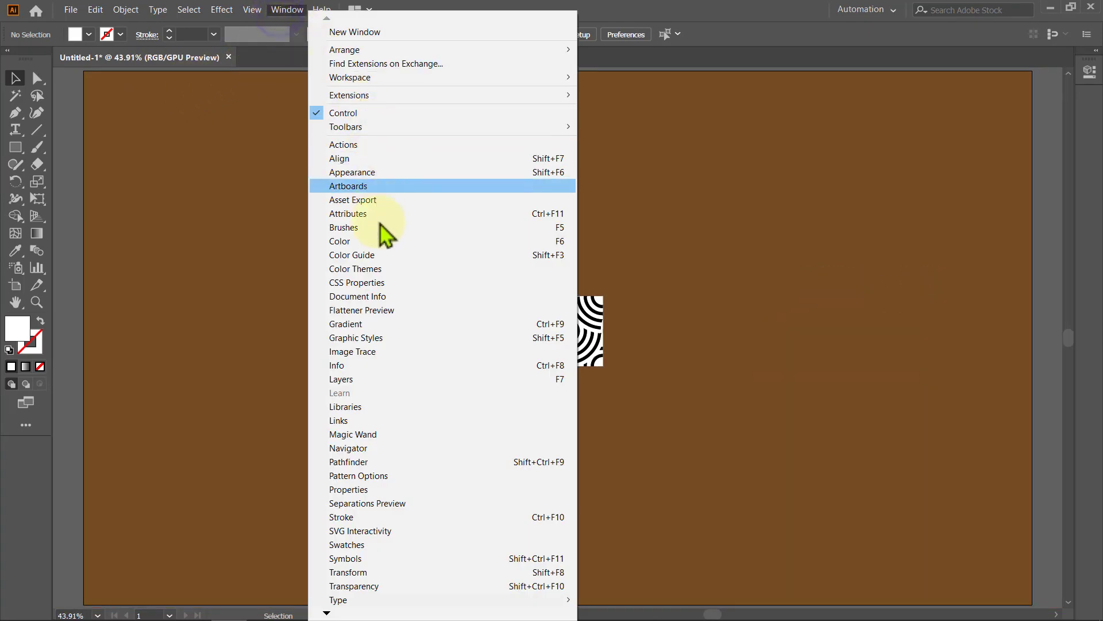
left_click(381, 544)
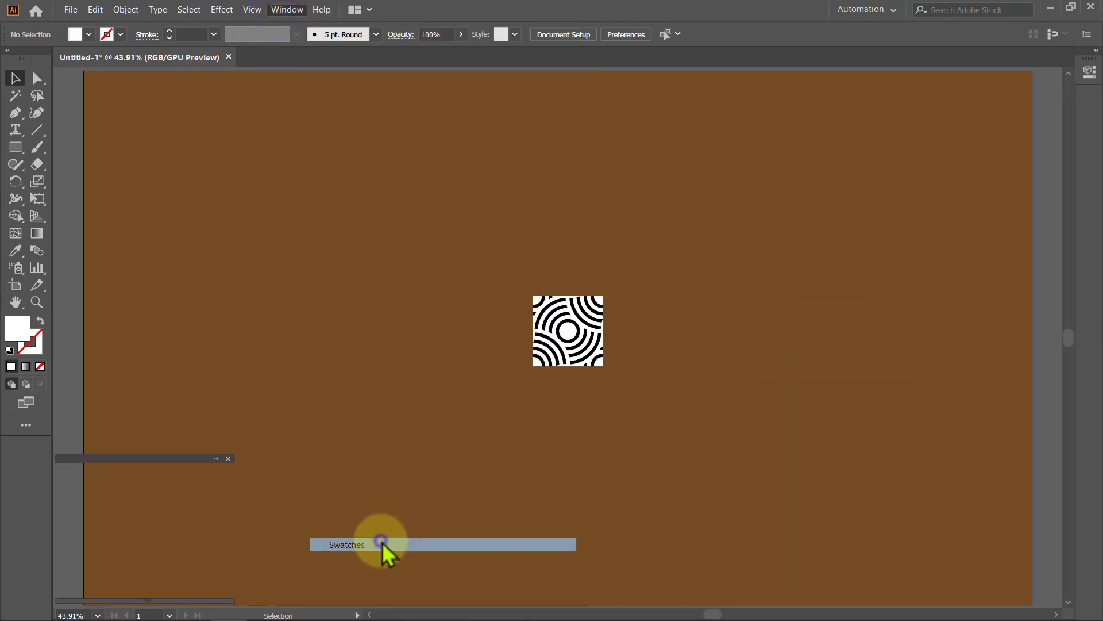
mouse_move(564, 316)
left_mouse_down()
mouse_move(355, 509)
mouse_move(178, 571)
left_mouse_up()
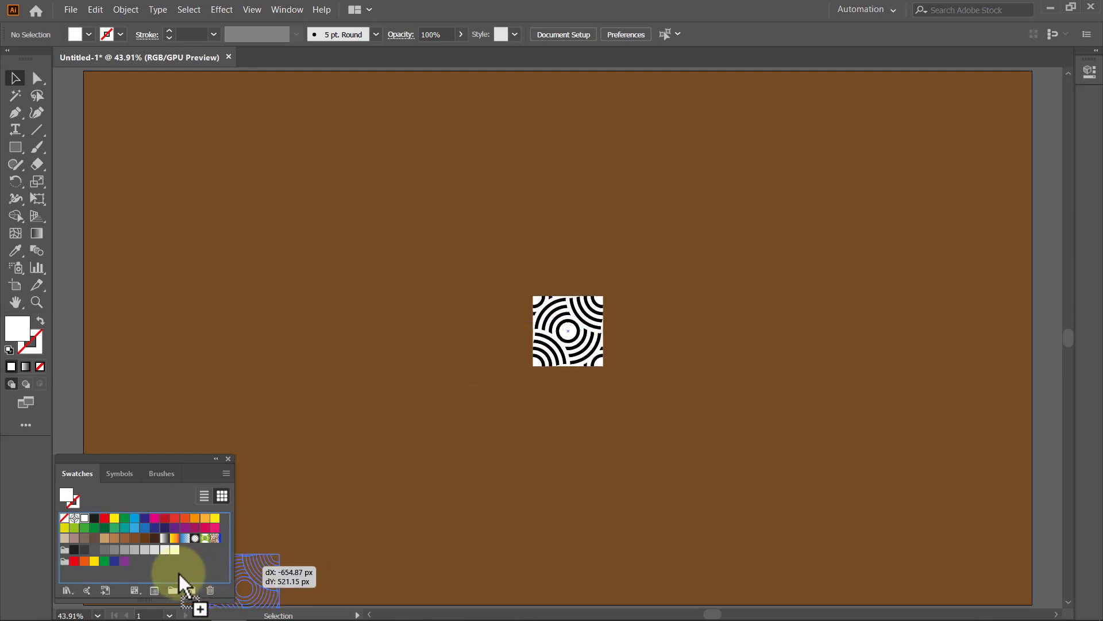
left_click(229, 458)
key("Delete")
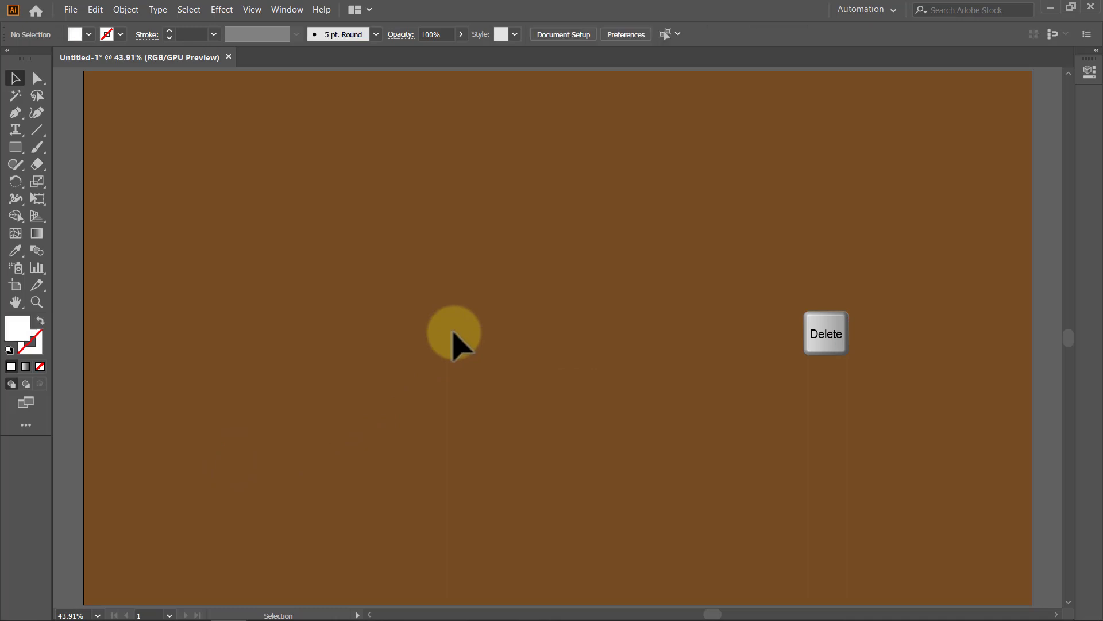
Unlock the brown background rectangle and fill it with the new ring pattern.
left_click(124, 11)
left_click(154, 112)
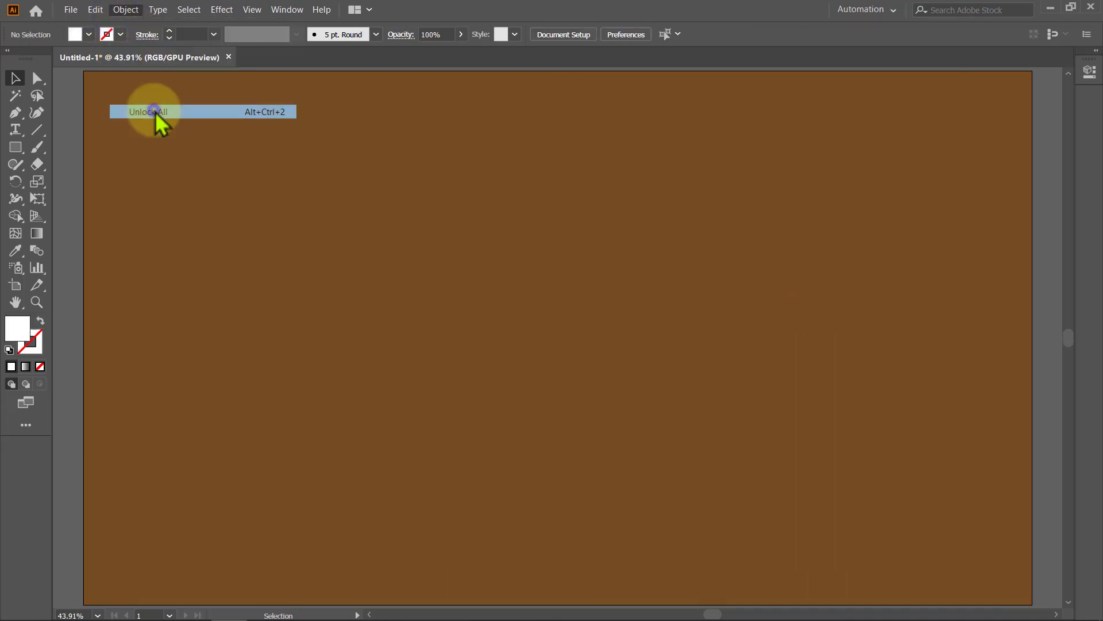
left_click(89, 34)
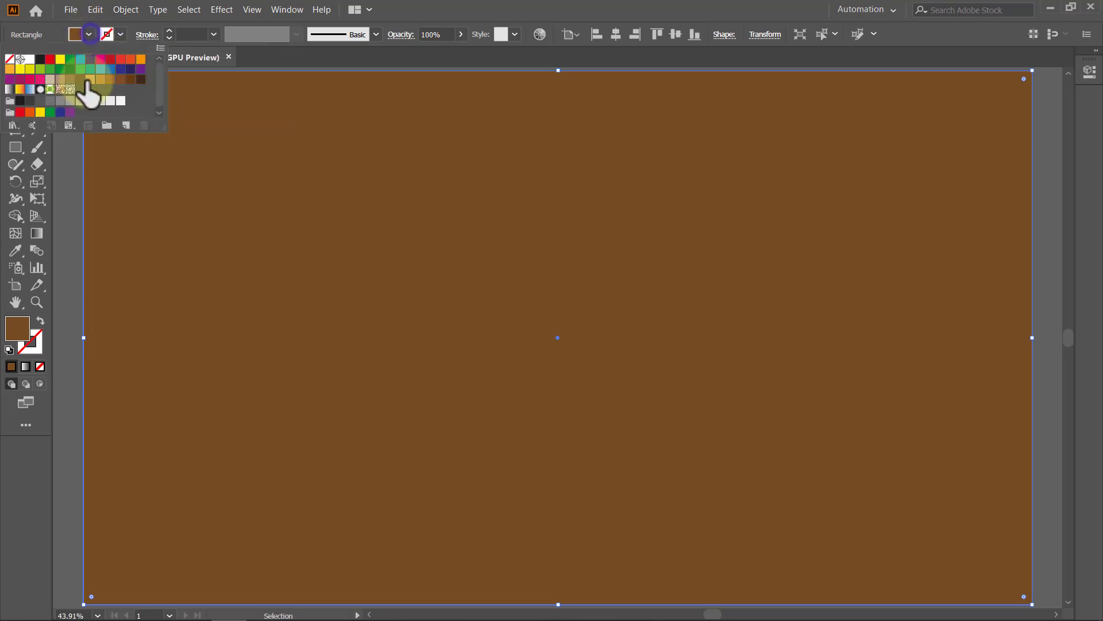
left_click(68, 90)
left_click(105, 120)
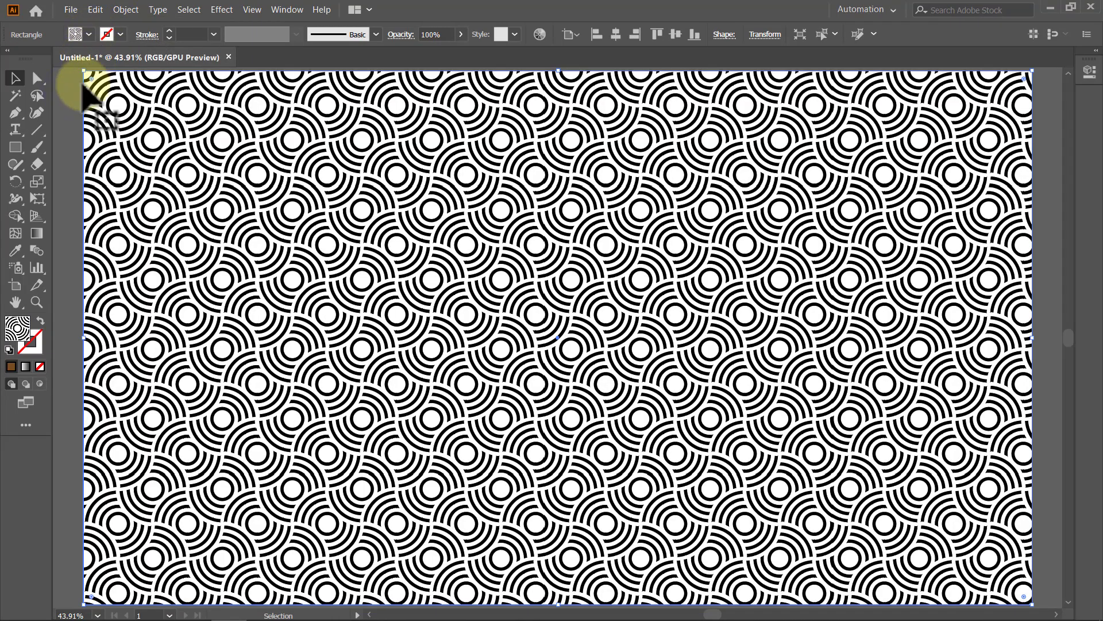
left_click(65, 112)
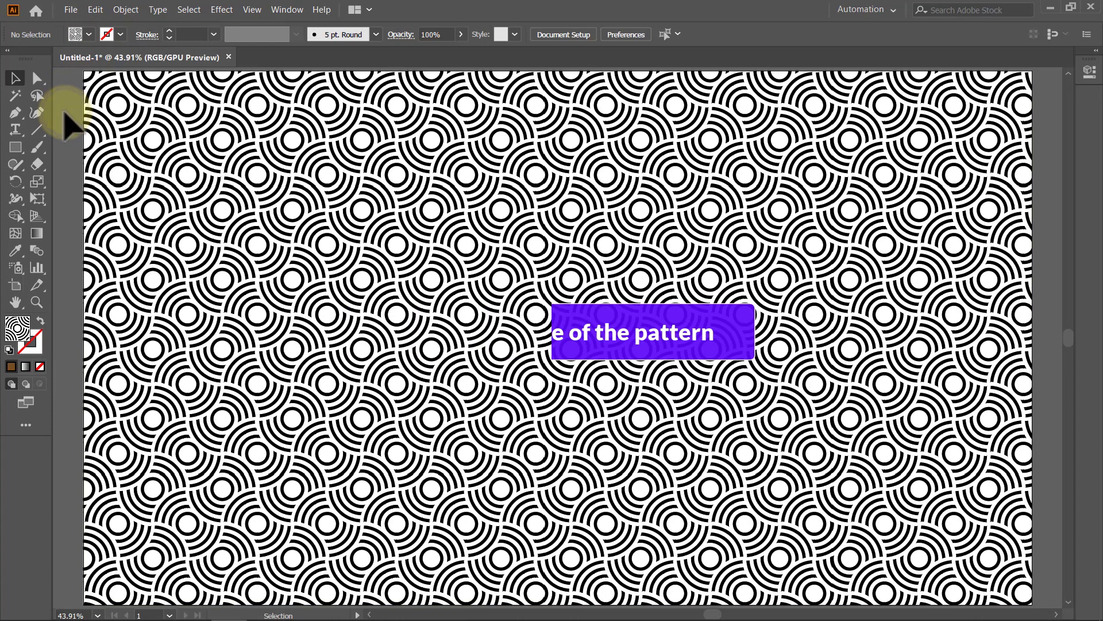
left_click(118, 147)
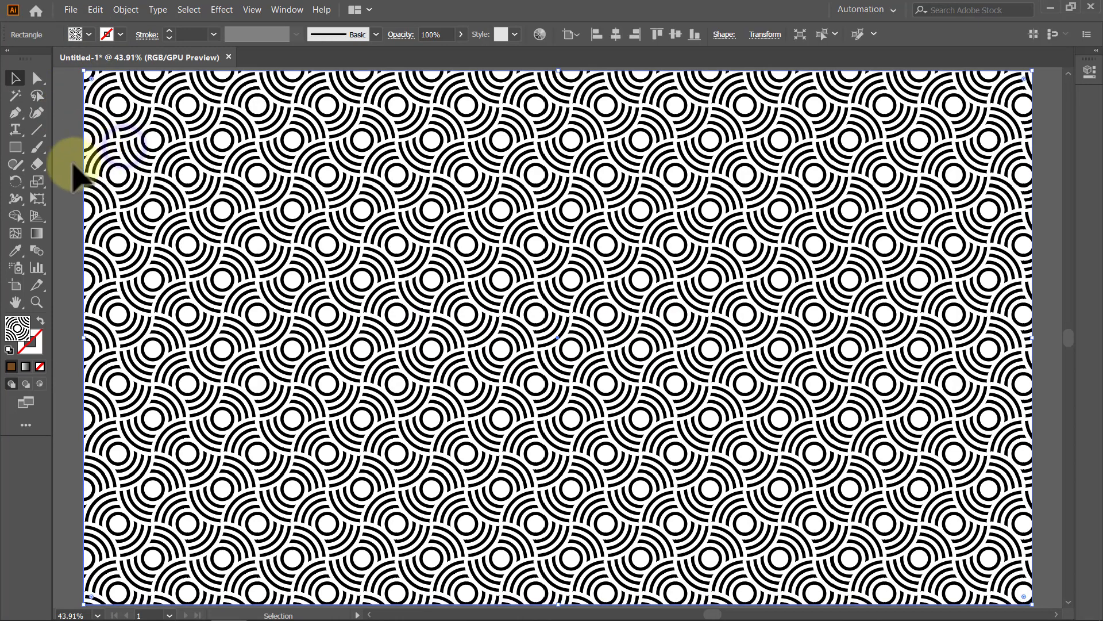
Scale only the pattern to 225% horizontally and vertically, leaving the rectangle unchanged.
double_click(37, 182)
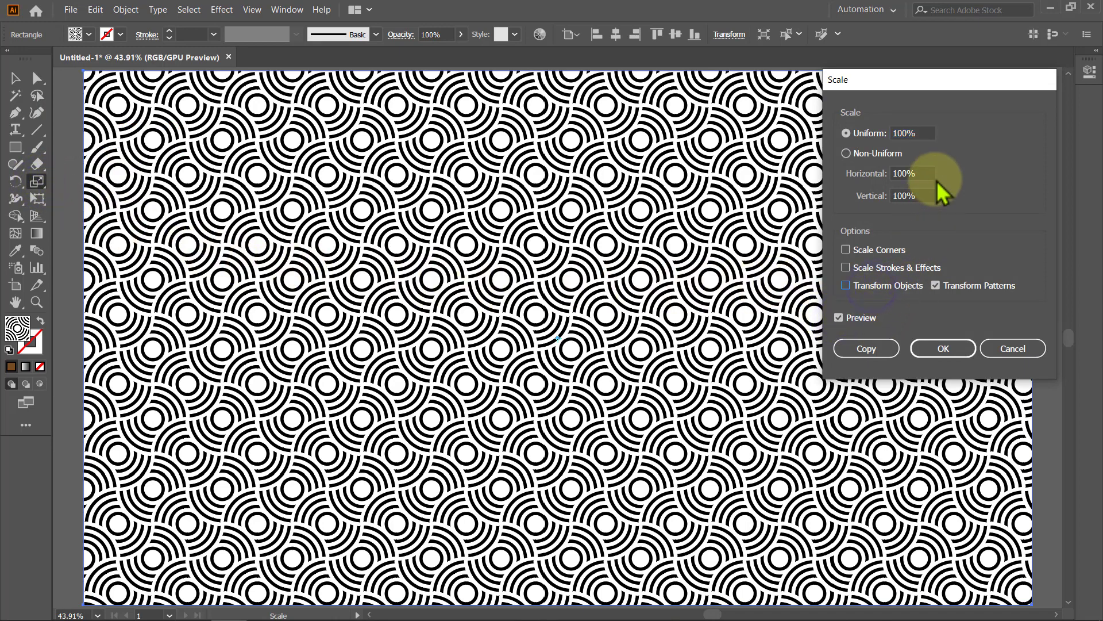
scroll(928, 172, "up", 3)
scroll(928, 172, "up", 4)
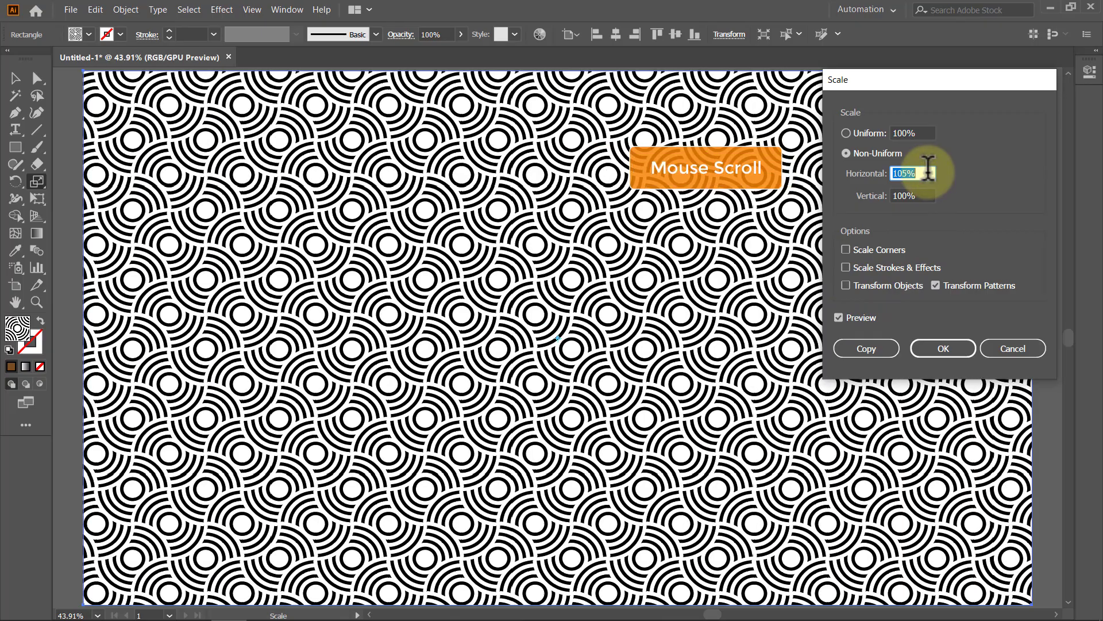
scroll(929, 173, "up", 3)
scroll(928, 172, "up", 4)
scroll(929, 172, "up", 4)
scroll(929, 172, "up", 5)
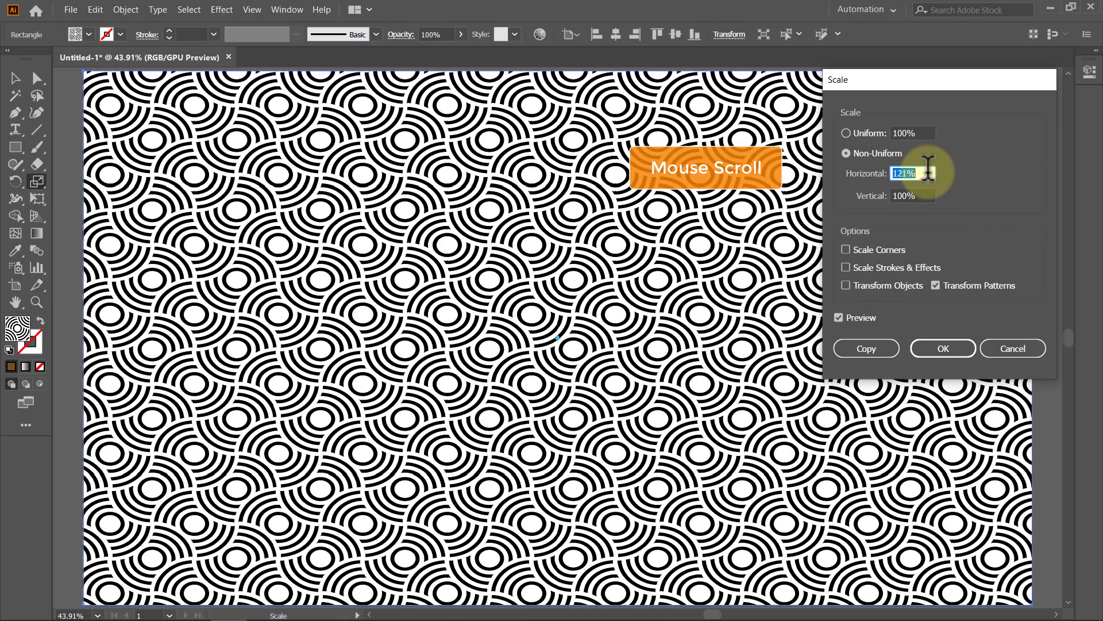
scroll(928, 172, "up", 4)
scroll(928, 173, "up", 5)
scroll(929, 173, "up", 4)
scroll(929, 172, "up", 5)
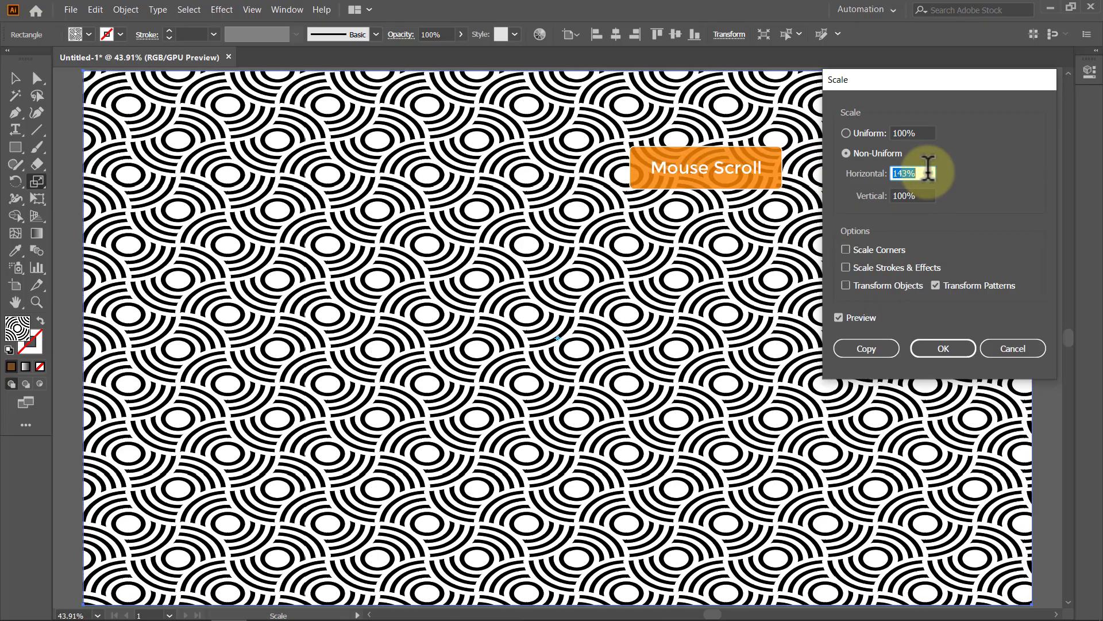
scroll(929, 173, "up", 4)
scroll(929, 173, "up", 3)
scroll(929, 173, "up", 2)
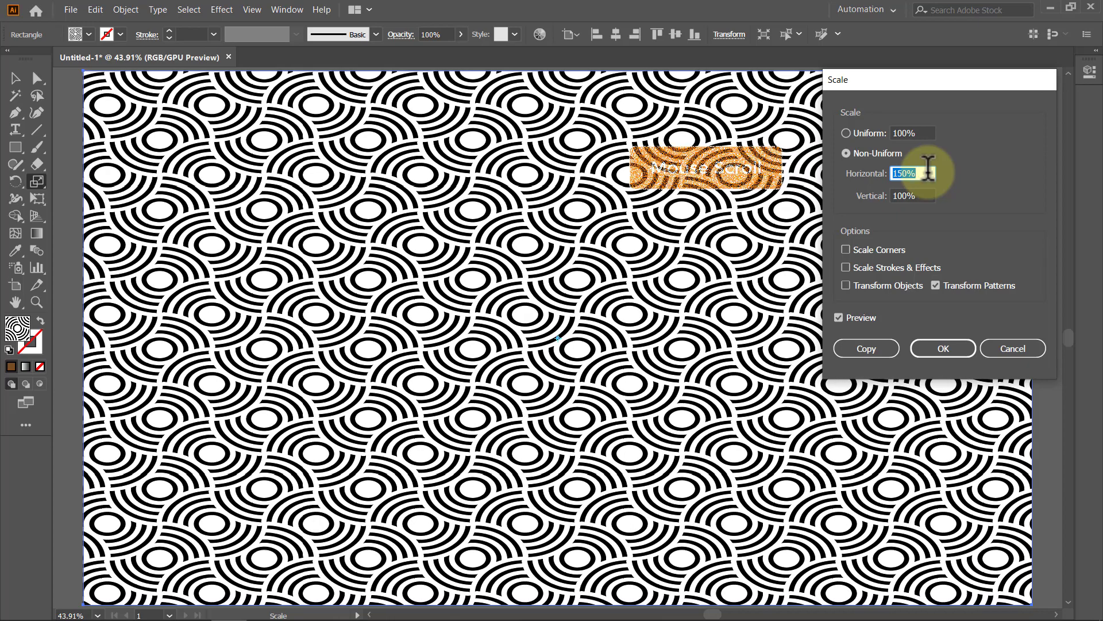
left_click(932, 196)
scroll(931, 195, "up", 4)
scroll(931, 196, "up", 4)
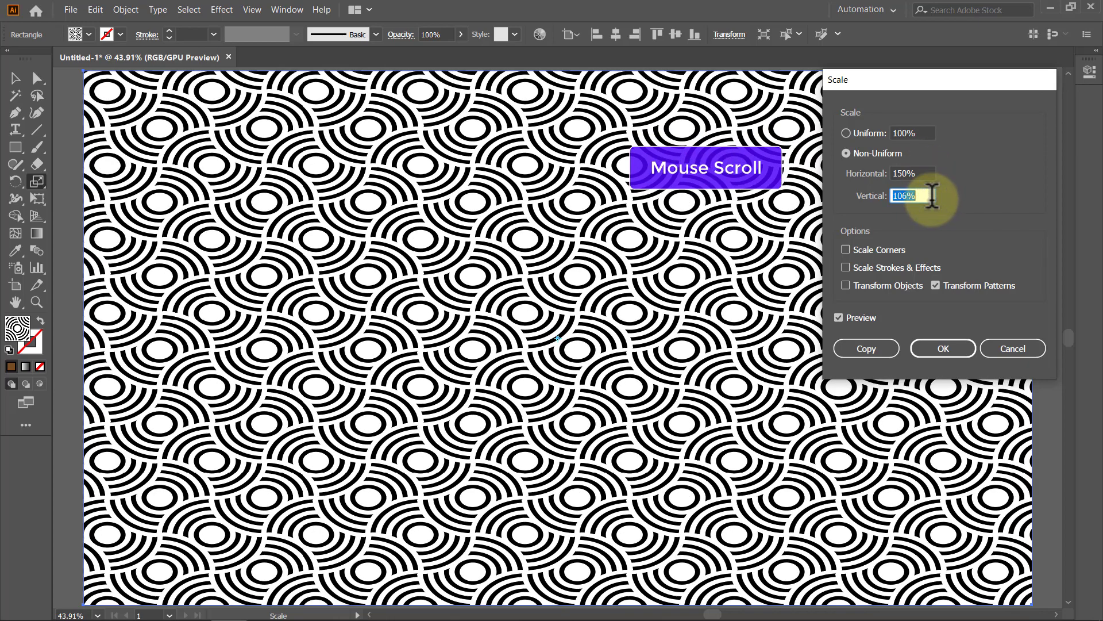
scroll(931, 196, "up", 3)
scroll(932, 195, "up", 6)
scroll(931, 196, "up", 5)
scroll(931, 195, "up", 6)
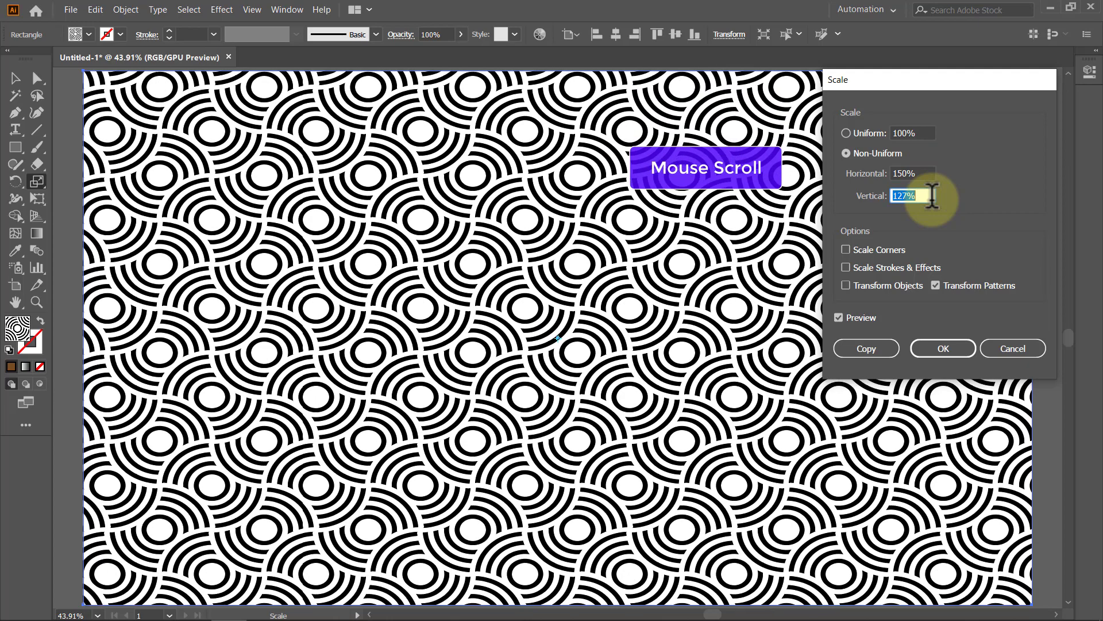
scroll(931, 195, "up", 5)
scroll(931, 196, "up", 3)
scroll(931, 196, "up", 3)
scroll(931, 196, "up", 3)
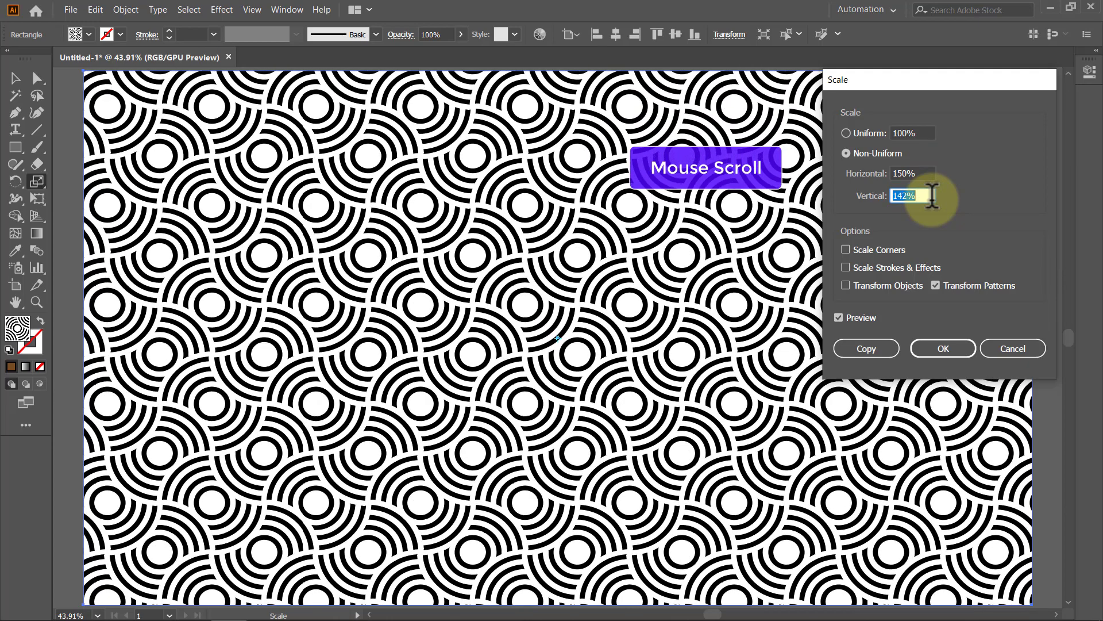
scroll(932, 196, "up", 3)
scroll(931, 195, "up", 3)
scroll(932, 196, "up", 2)
type("225")
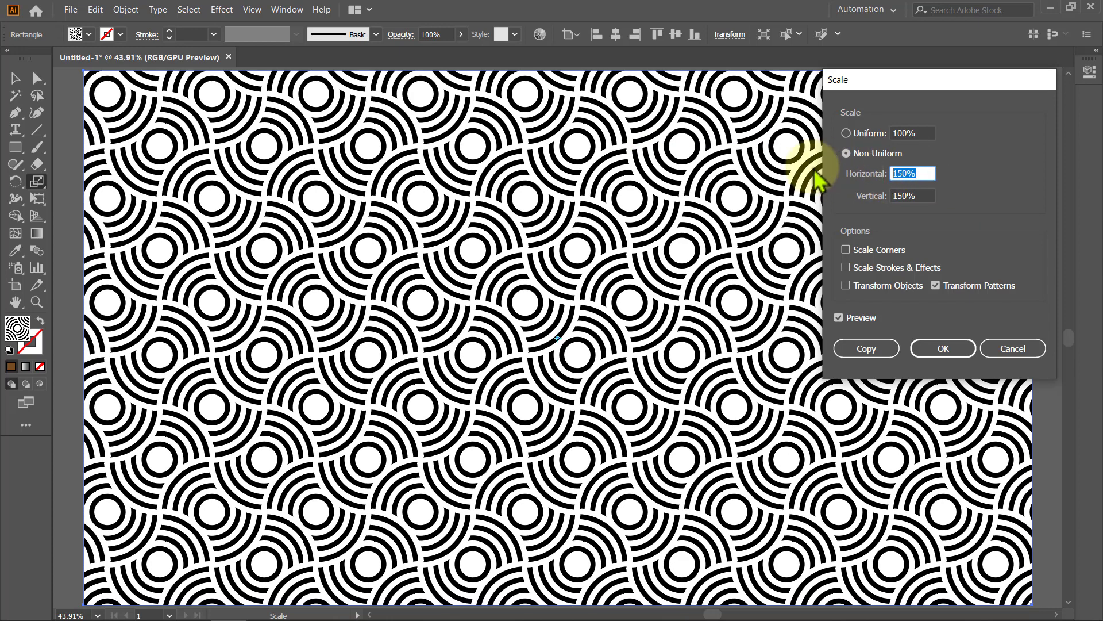
left_click(922, 197)
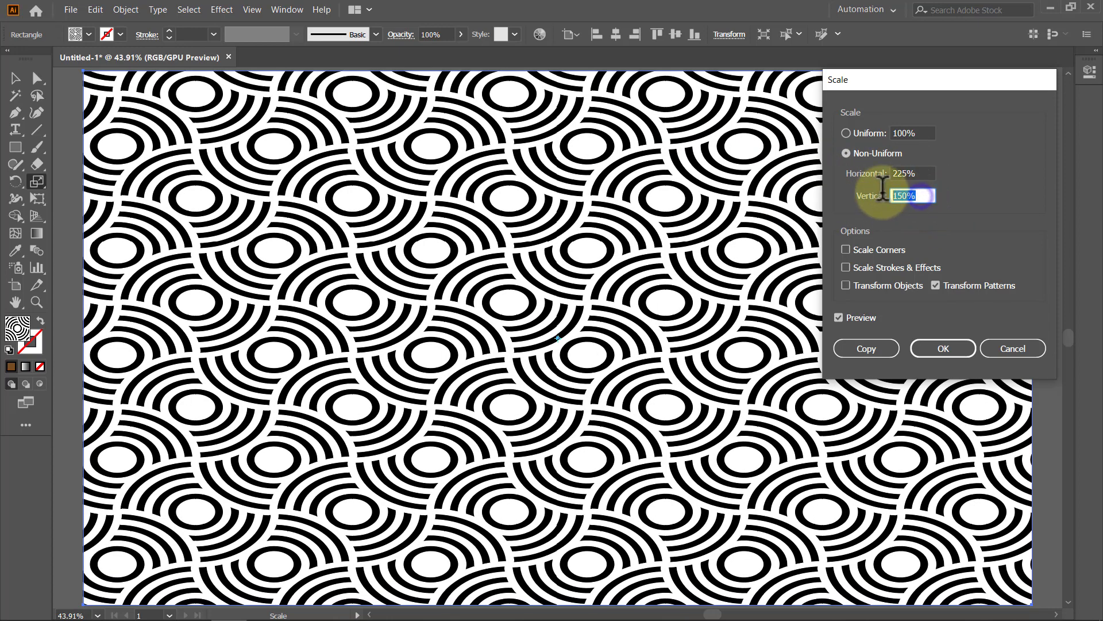
type("225")
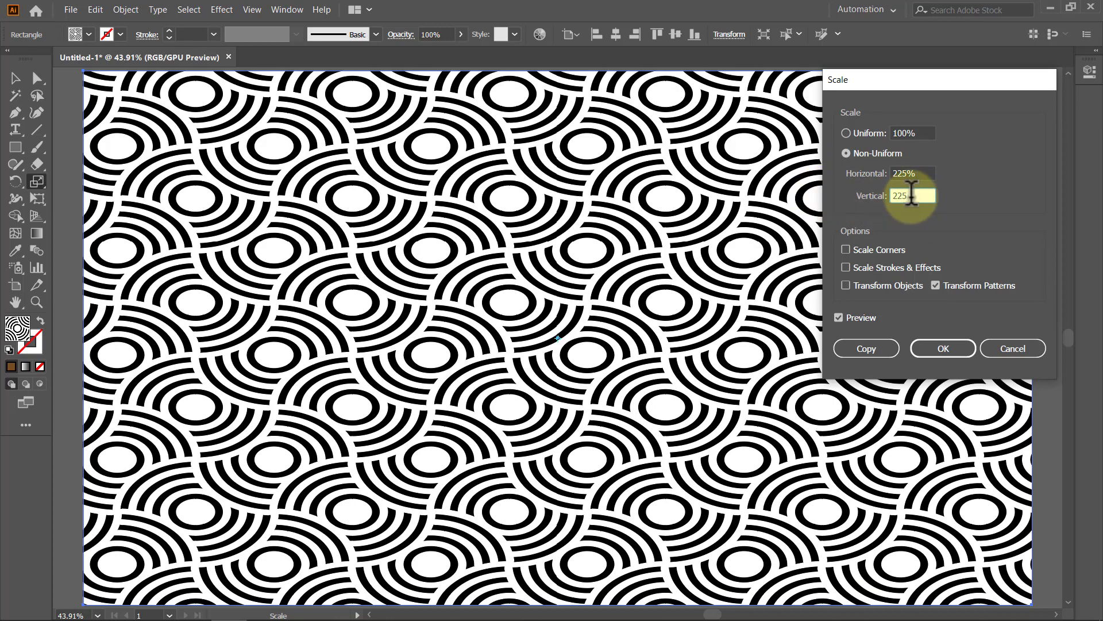
left_click(925, 174)
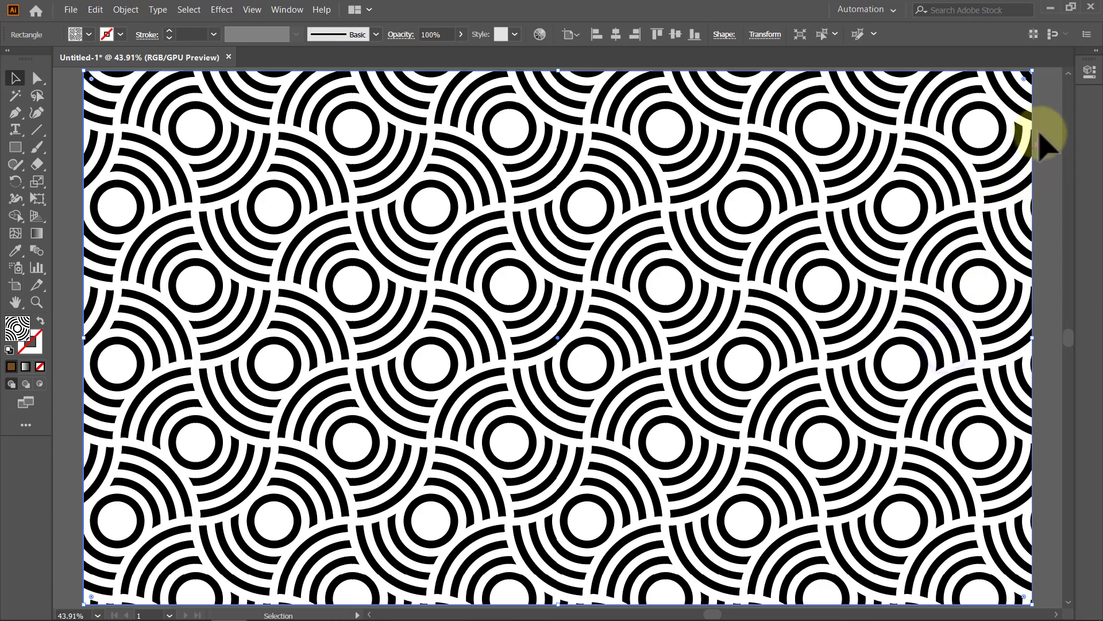
Deselect and view the finished ring pattern full screen in Presentation Mode.
left_click(1057, 86)
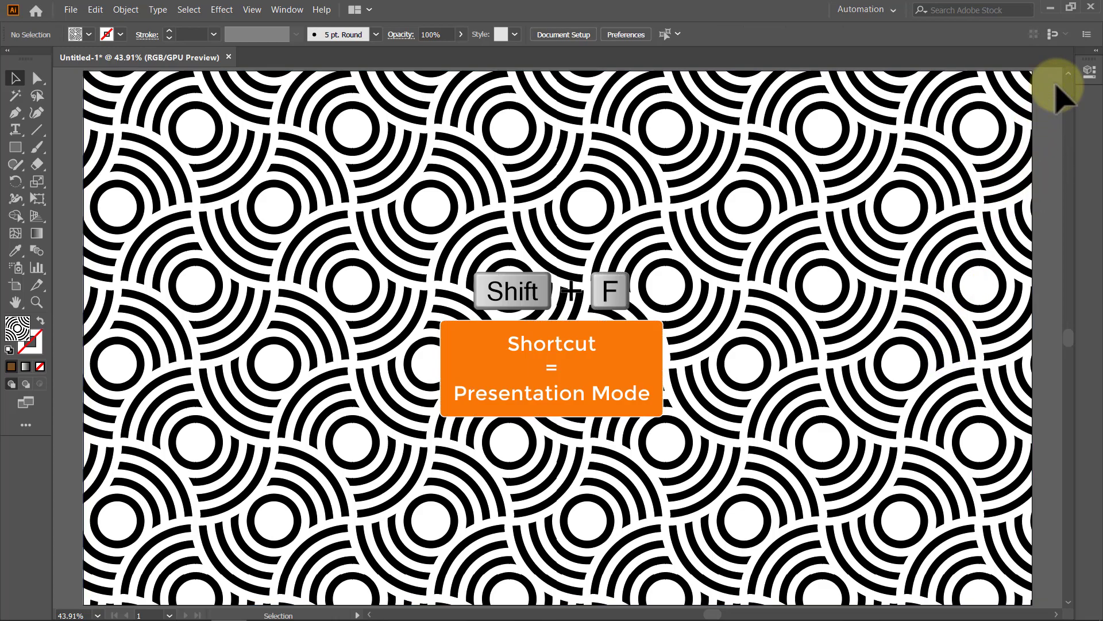
key("shift+f")
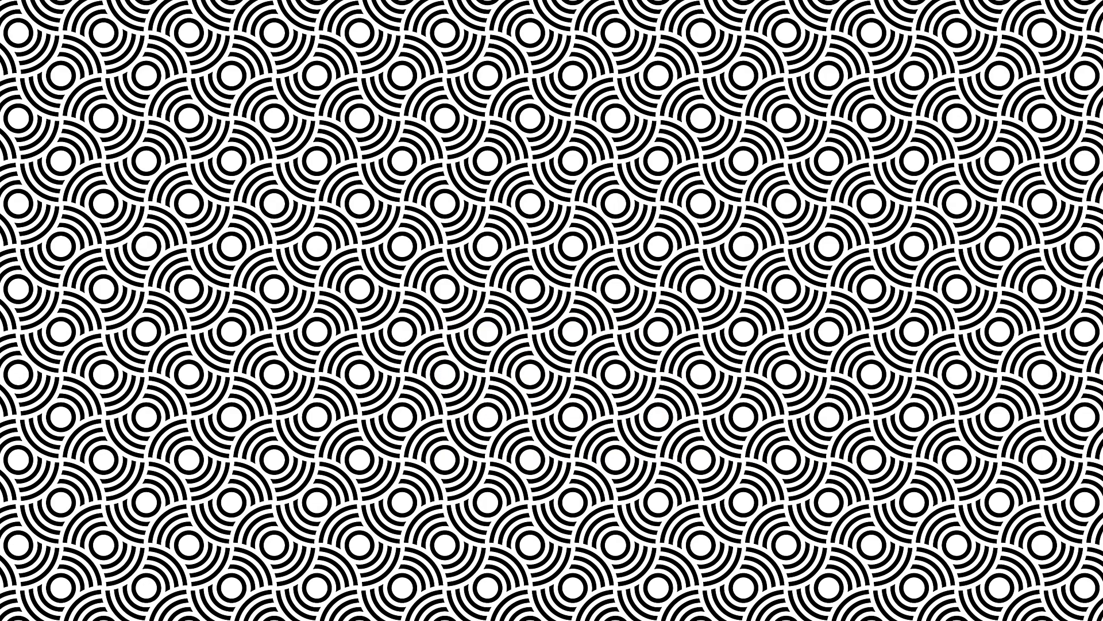